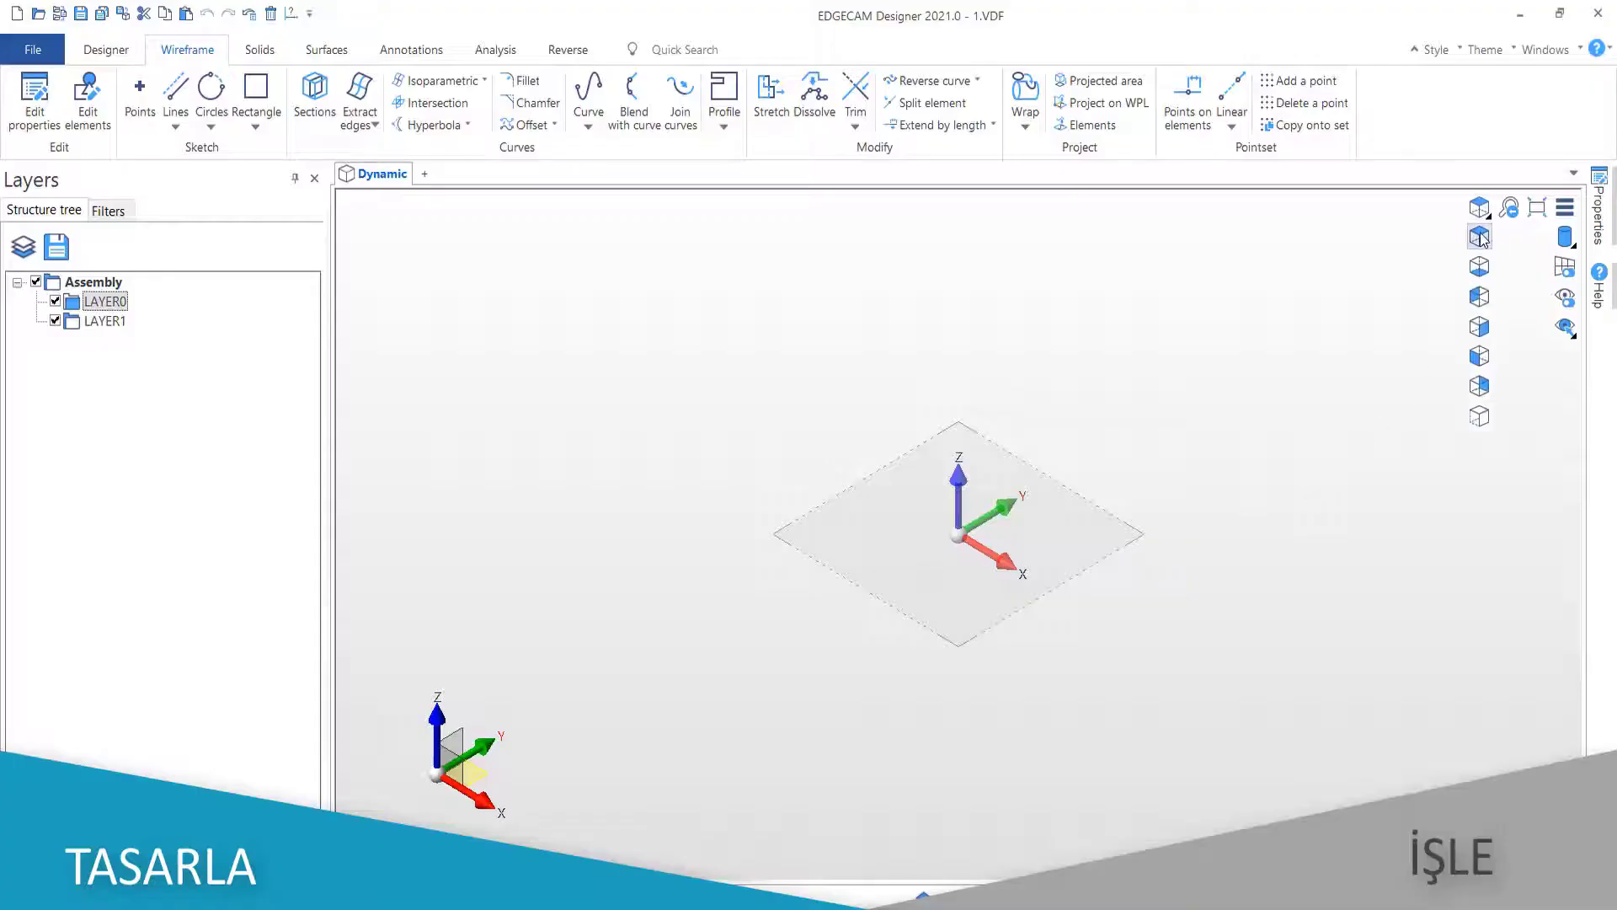
# Switch to the Top view so the 100 × 60 rectangle can be drawn
pyautogui.click(1480, 237)
# Draw the 100 × 60 rectangle by picking its two opposite corners
pyautogui.click(256, 93)
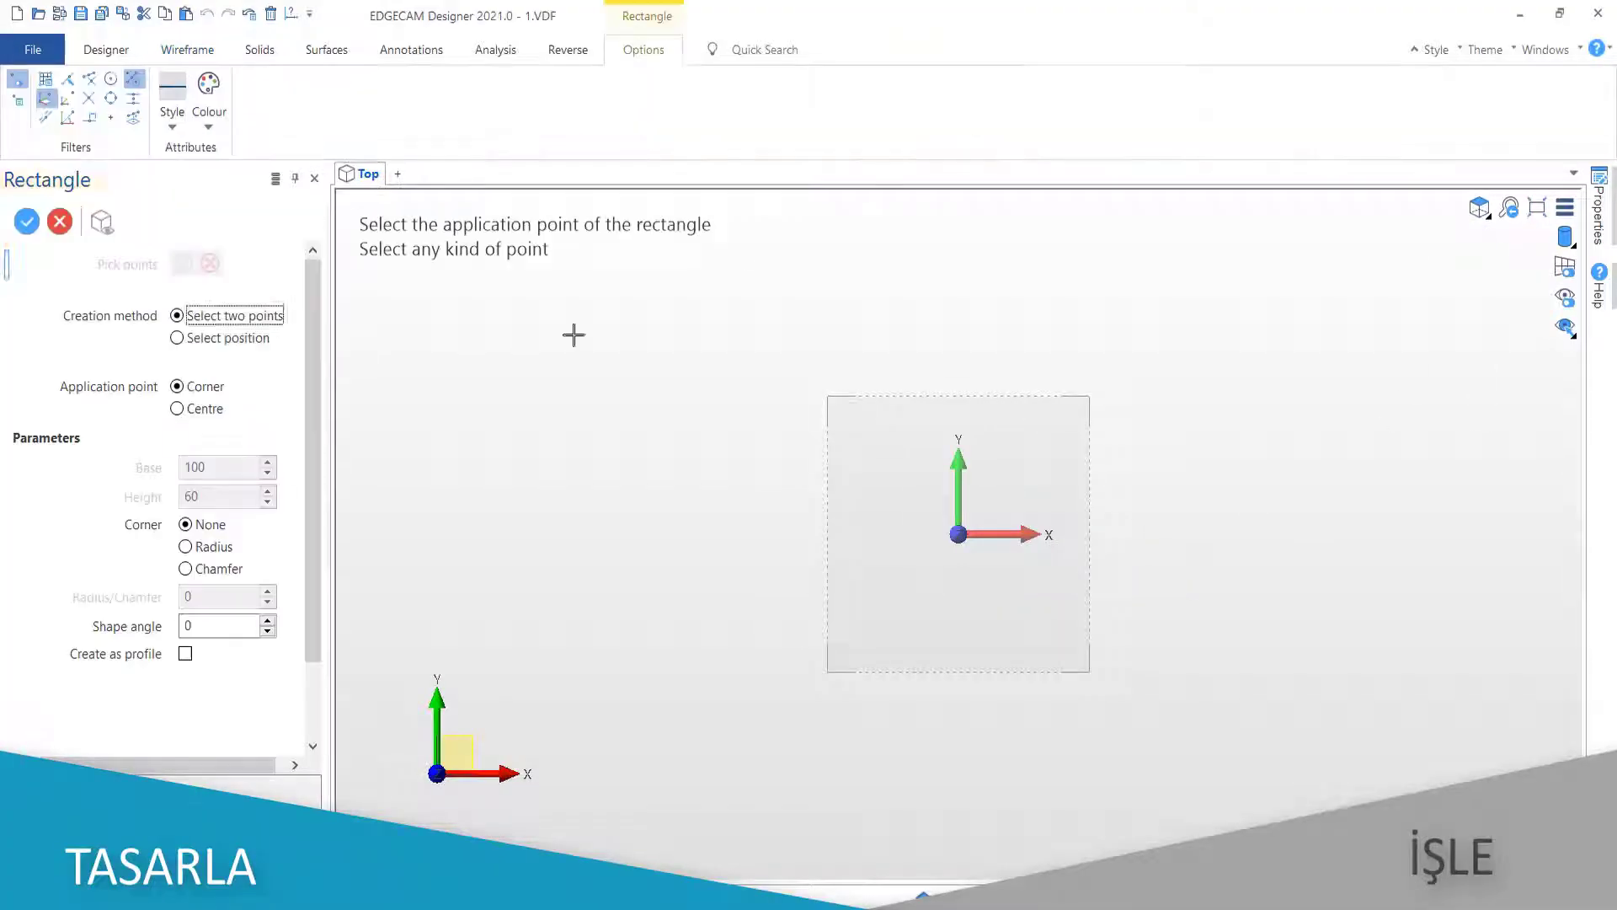
pyautogui.click(860, 617)
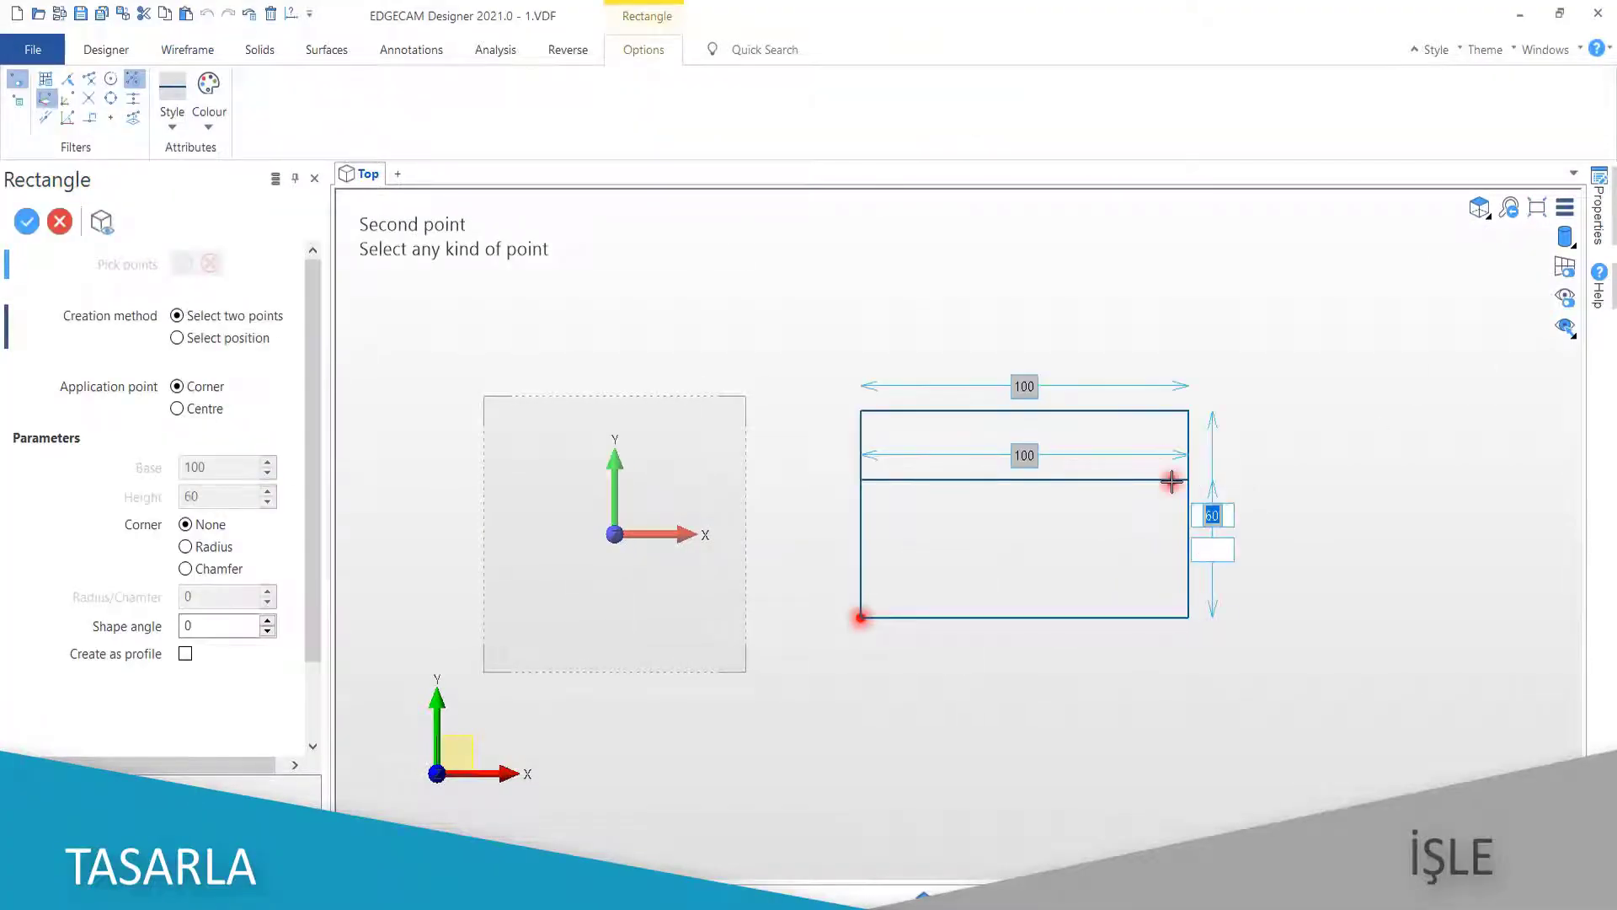
pyautogui.click(1171, 481)
# Insert the Metropolsoft logo image stretched from the rectangle's bottom-left to top-right corner
pyautogui.click(33, 49)
pyautogui.click(33, 230)
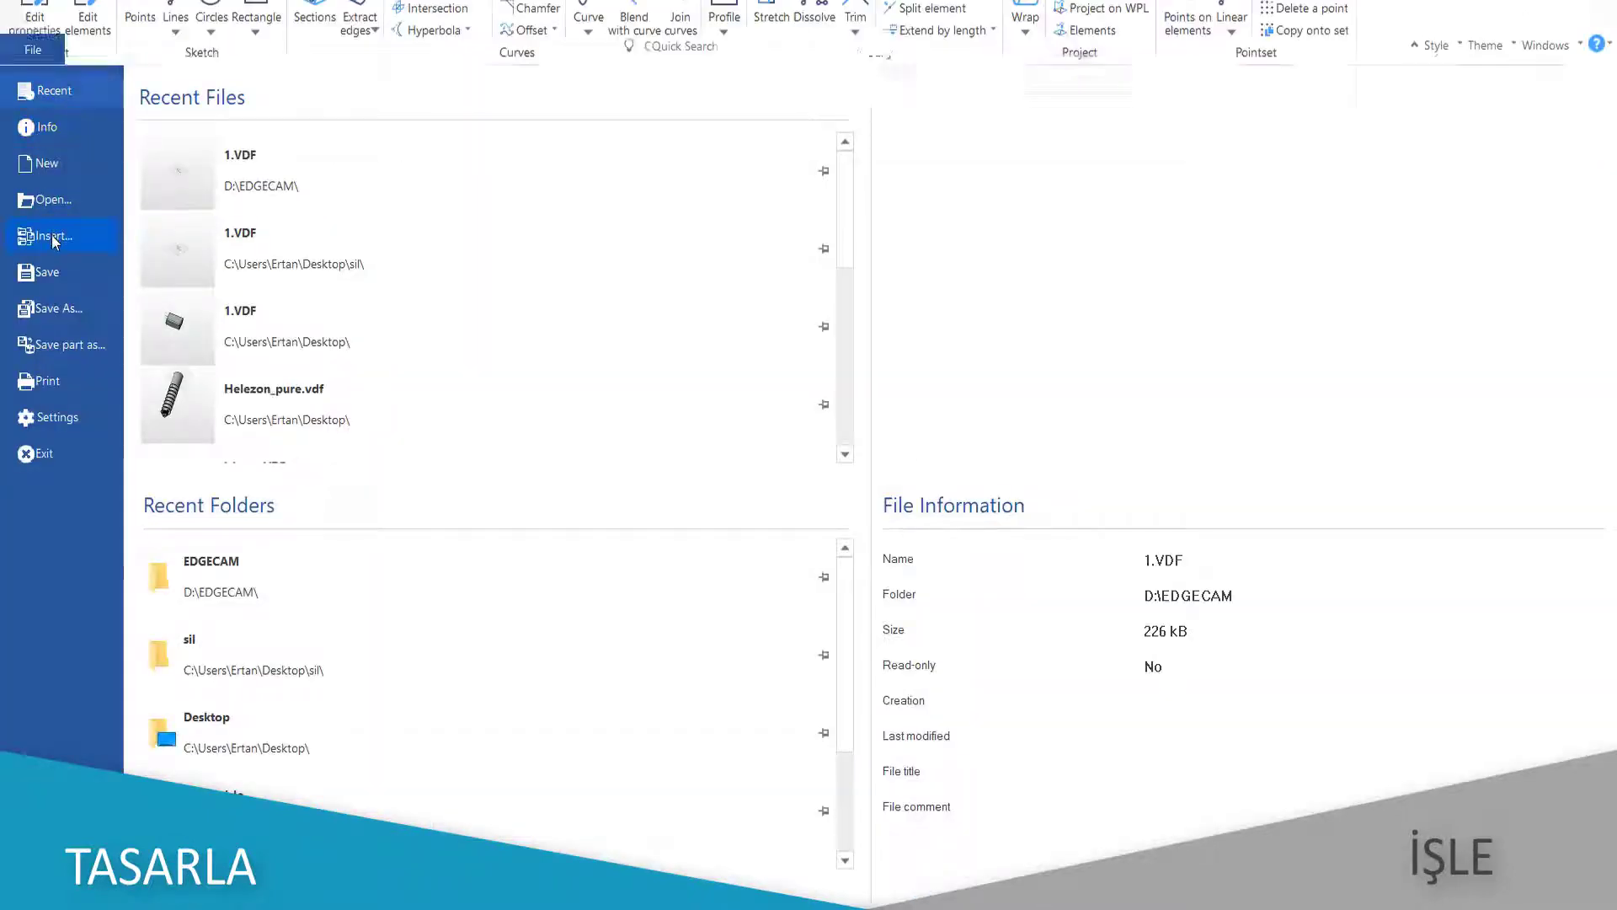
pyautogui.click(396, 206)
pyautogui.click(763, 424)
pyautogui.click(860, 617)
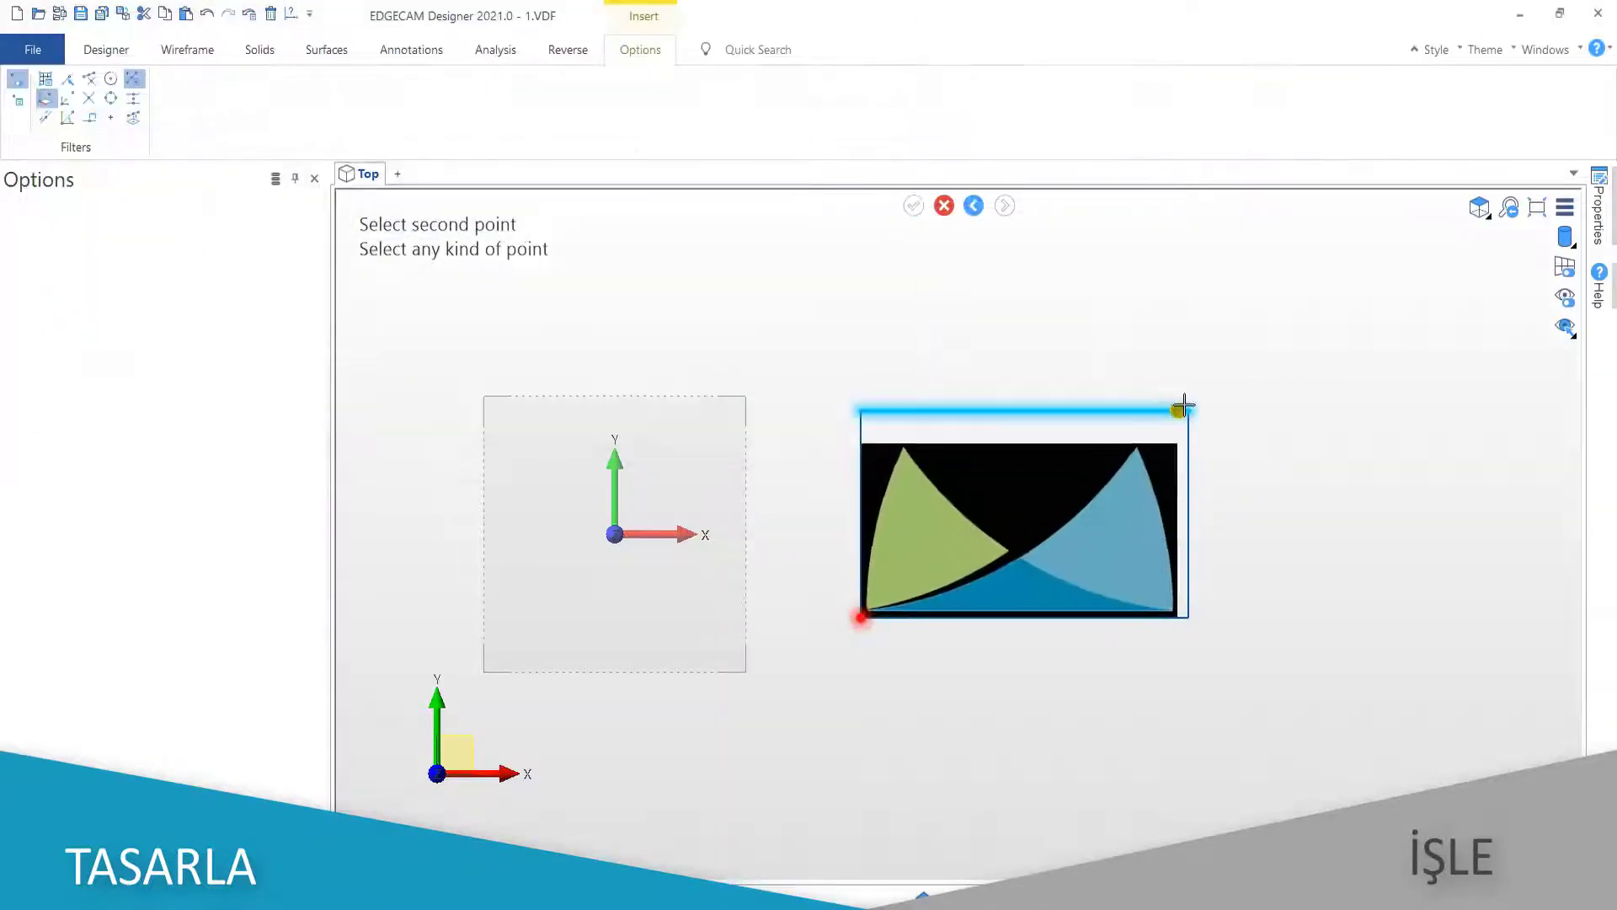
pyautogui.click(1189, 411)
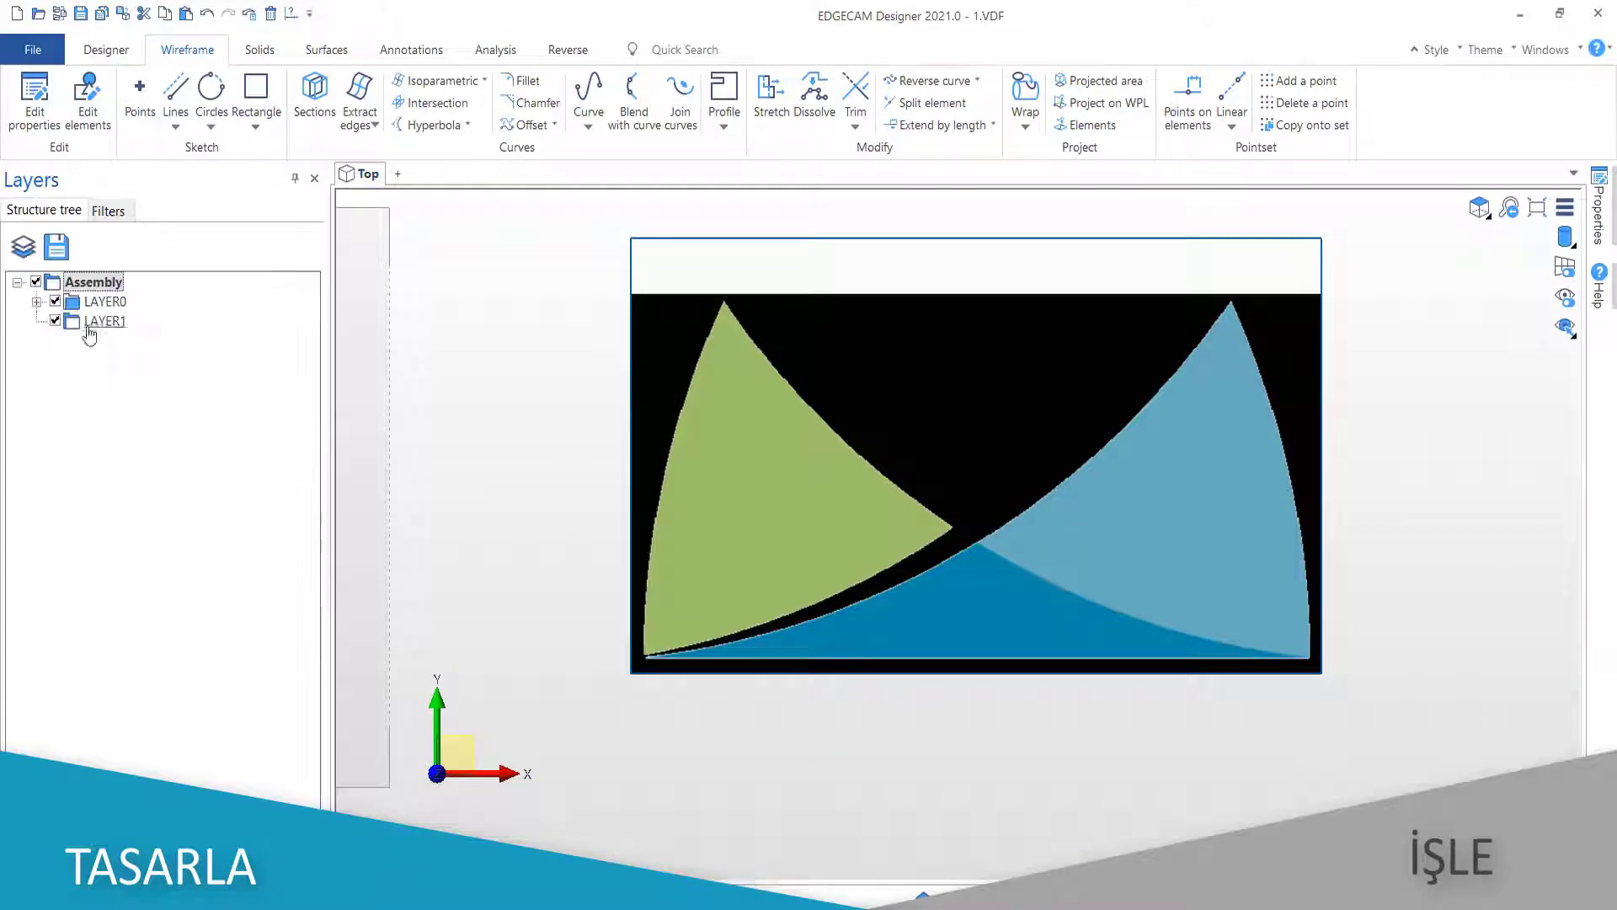
# Rename LAYER0 to Resim and LAYER1 to Model
pyautogui.rightClick(105, 302)
pyautogui.click(162, 401)
pyautogui.write('Resim')
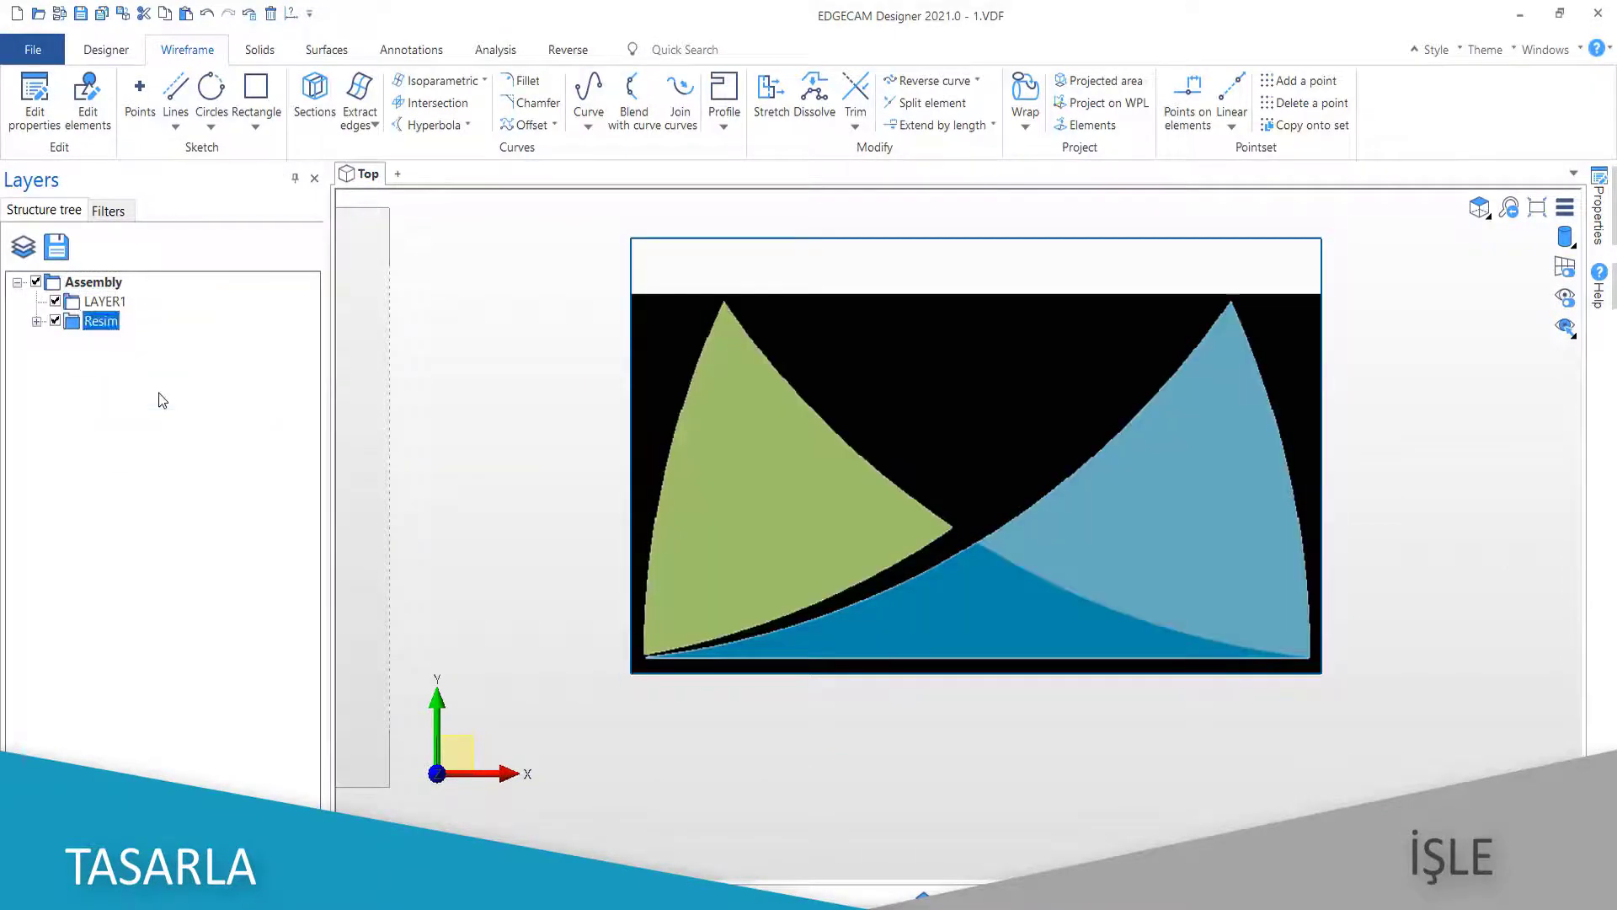
pyautogui.rightClick(116, 310)
pyautogui.click(176, 412)
pyautogui.write('Model')
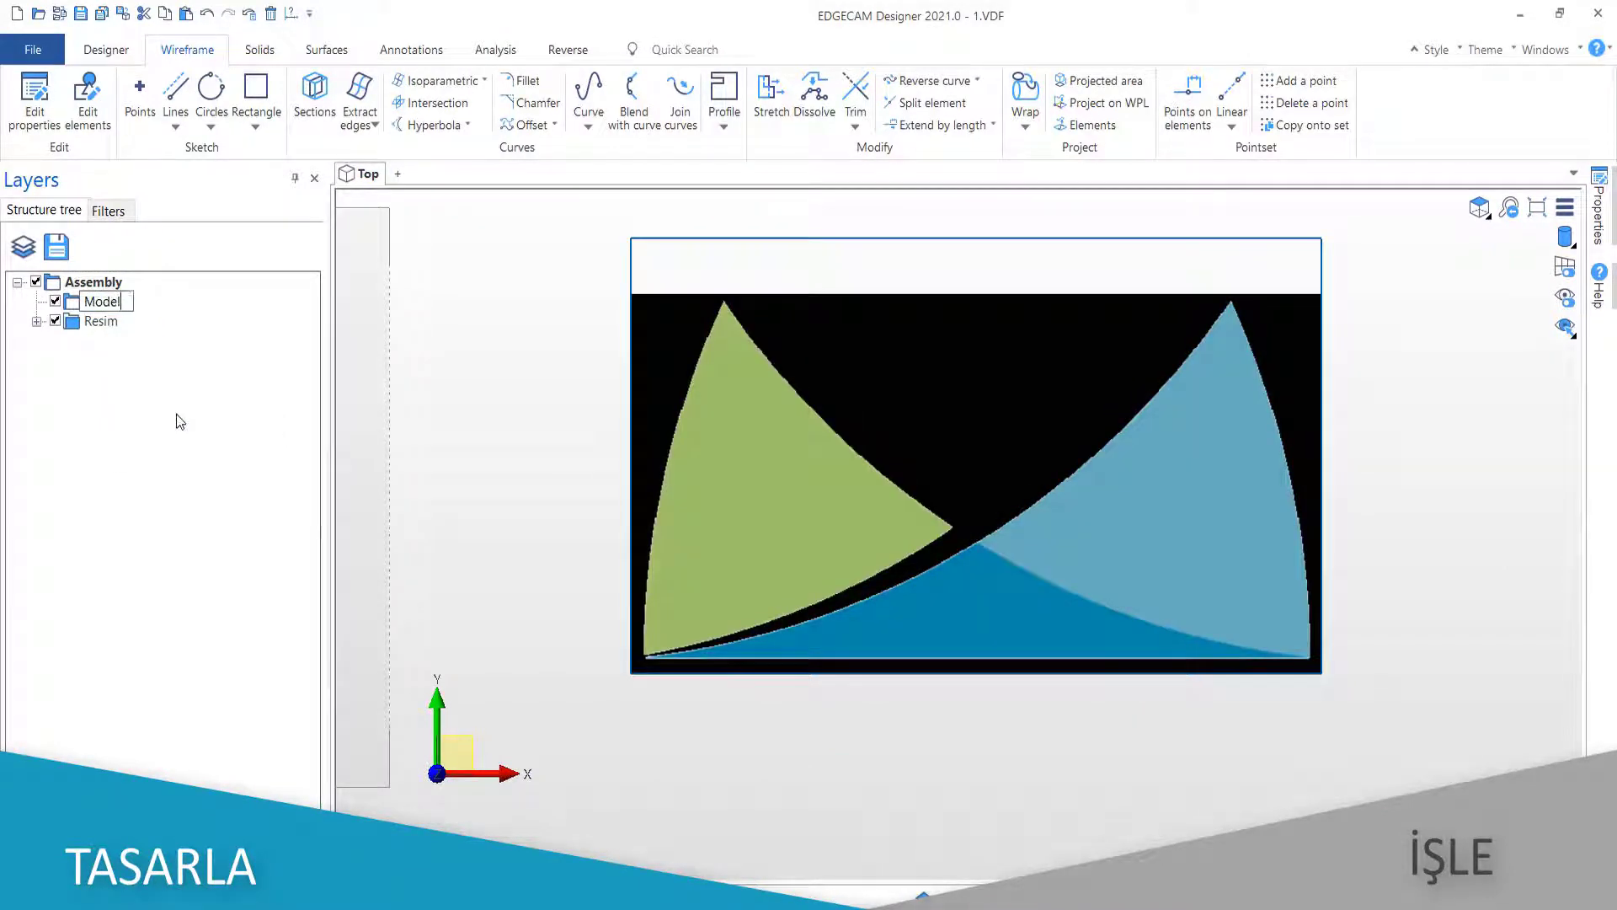
pyautogui.press('Return')
# Draw a base line along the bottom of the logo
pyautogui.scroll(5, 650, 661)
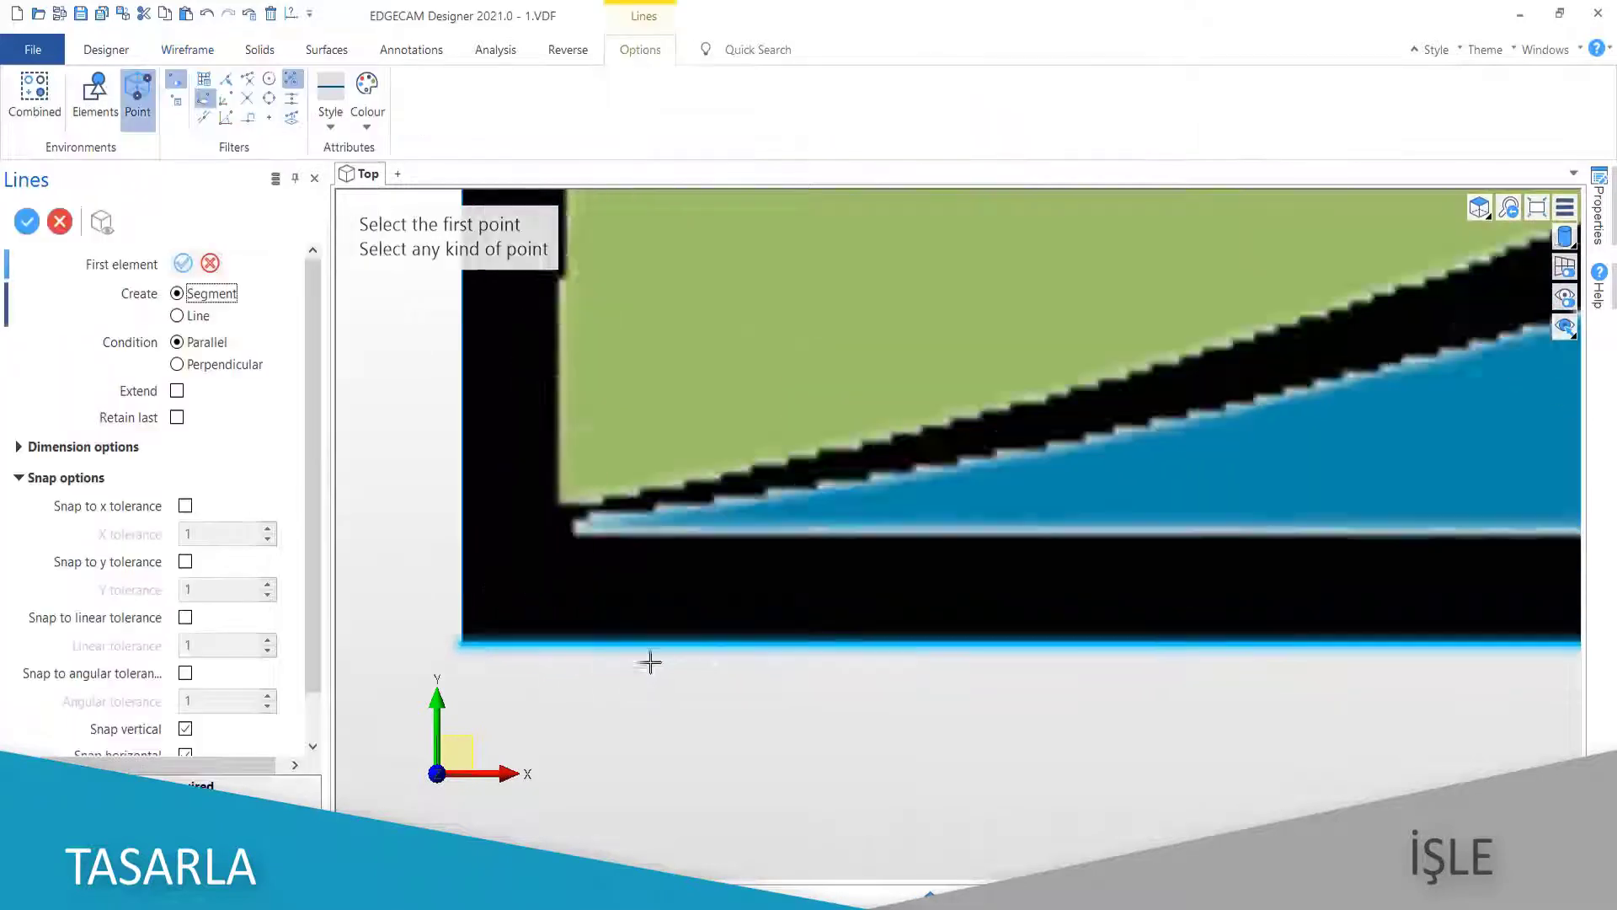
pyautogui.scroll(3, 502, 455)
pyautogui.click(505, 446)
pyautogui.scroll(3, 826, 475)
pyautogui.moveTo(826, 475); pyautogui.dragTo(418, 498, button='middle')
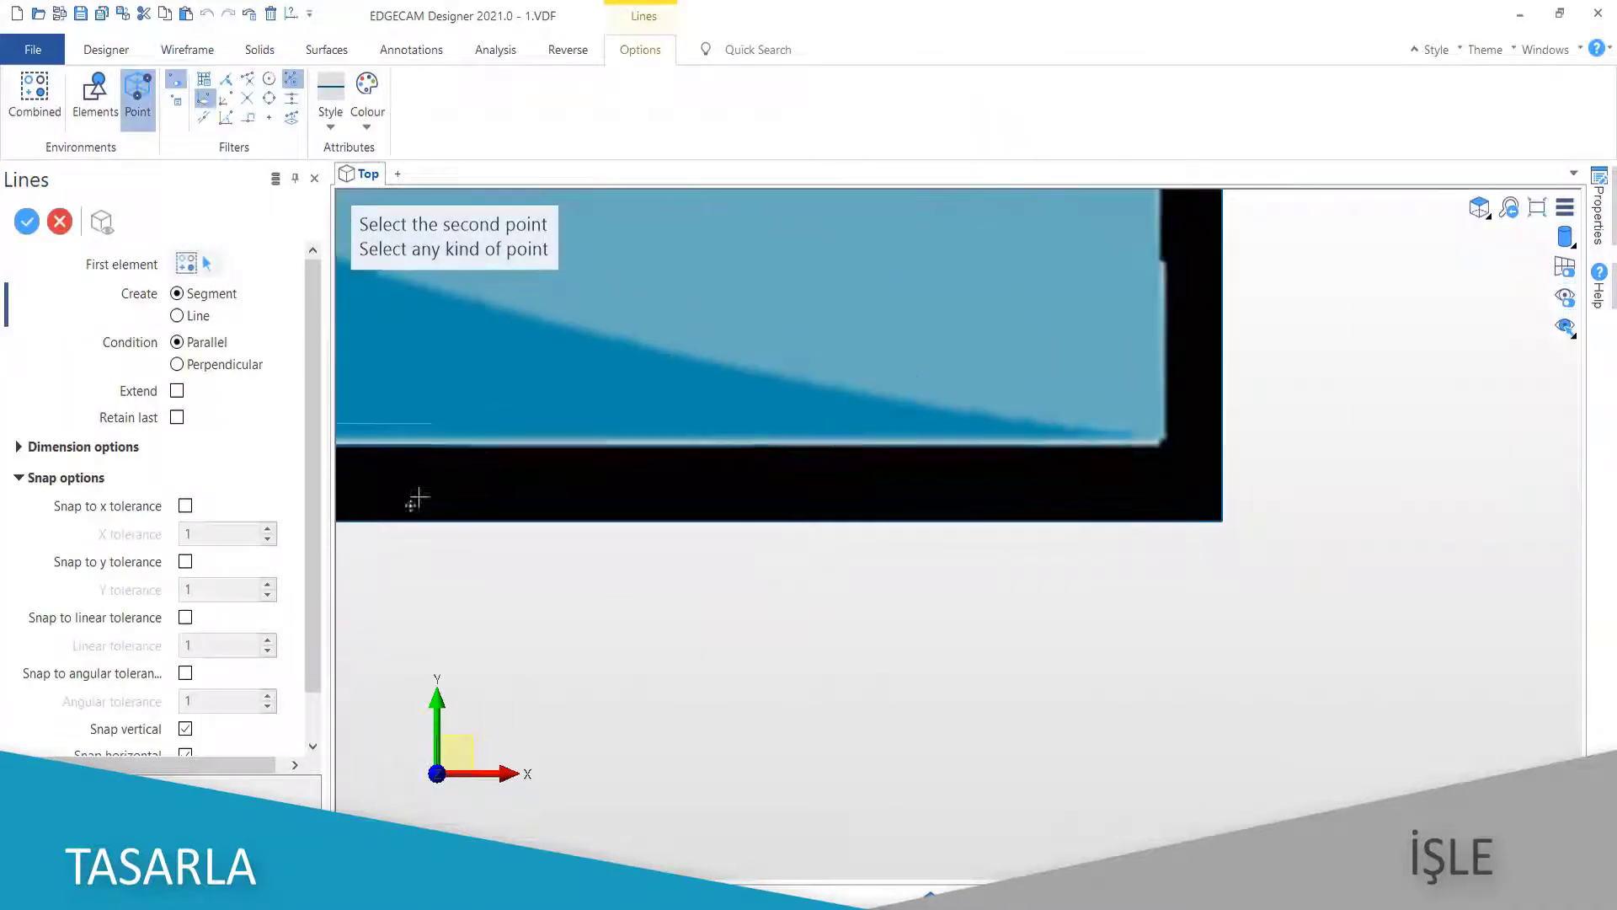
pyautogui.scroll(2, 1170, 444)
pyautogui.press('Escape')
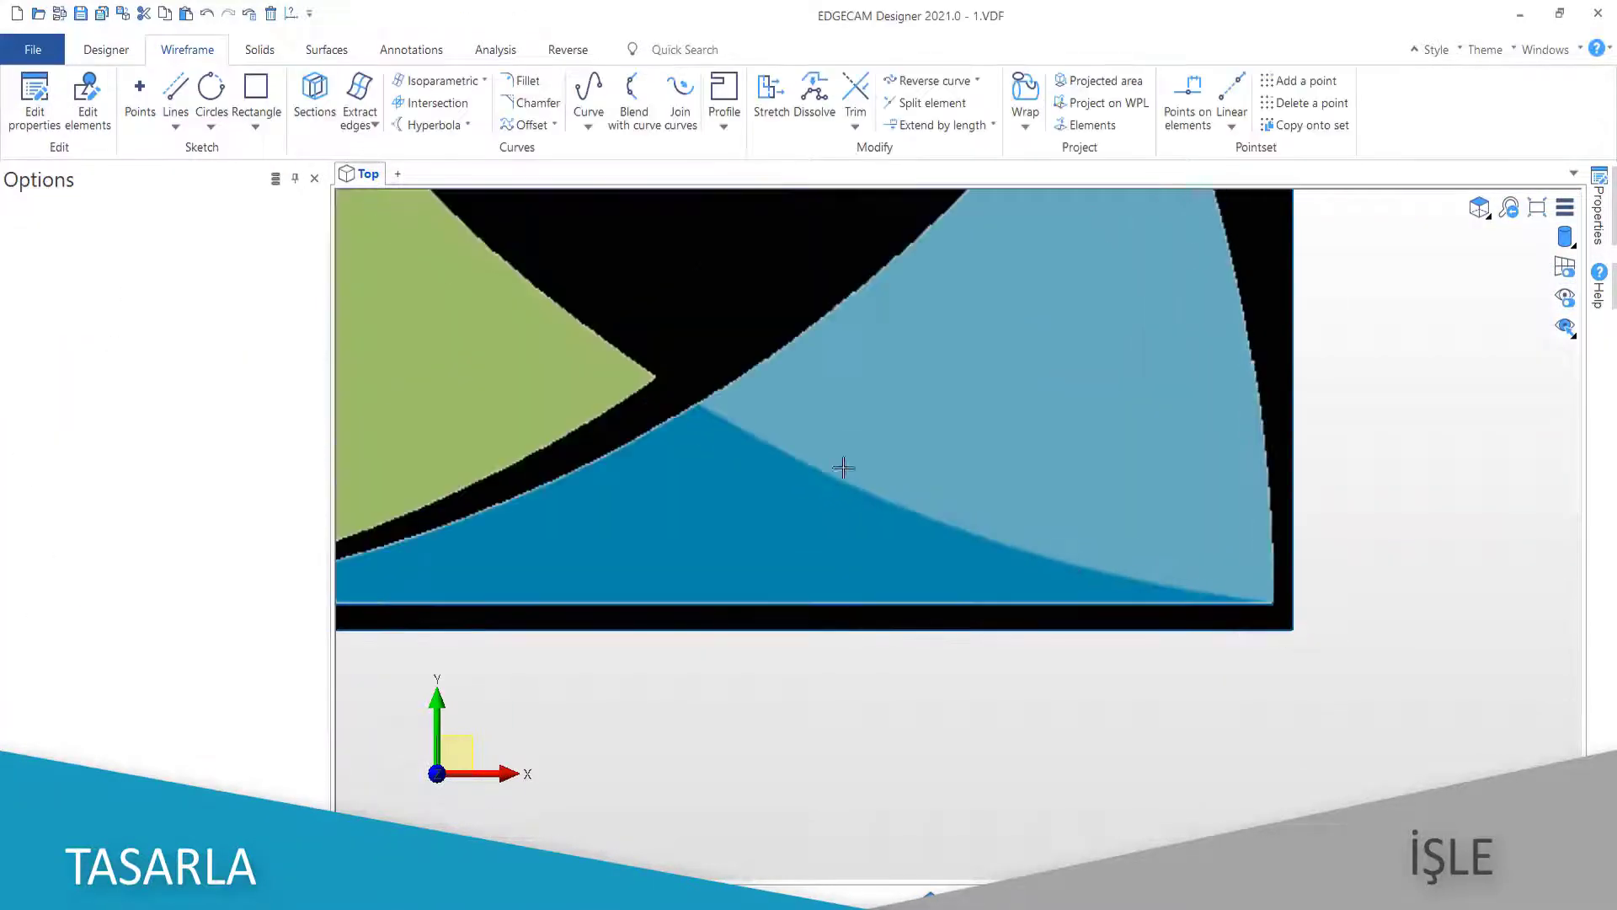
# Trace the blue triangle's curved edges with three-element arcs
pyautogui.click(206, 92)
pyautogui.click(253, 169)
pyautogui.click(1225, 603)
pyautogui.scroll(2, 801, 456)
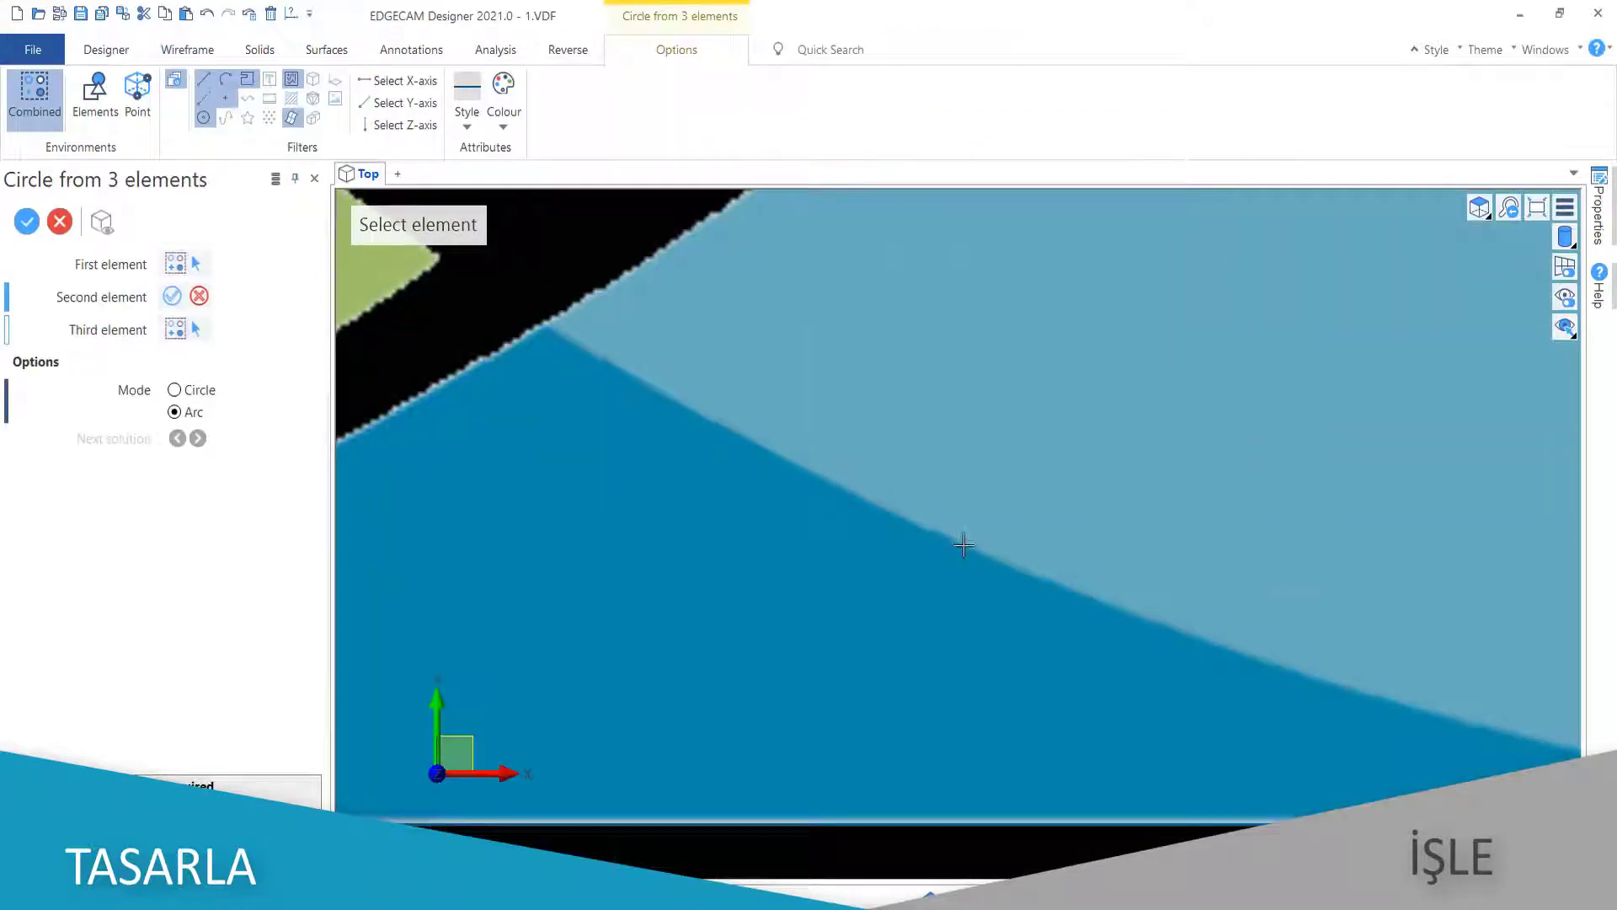
pyautogui.click(541, 320)
pyautogui.scroll(-3, 664, 529)
pyautogui.click(947, 642)
pyautogui.scroll(2, 948, 642)
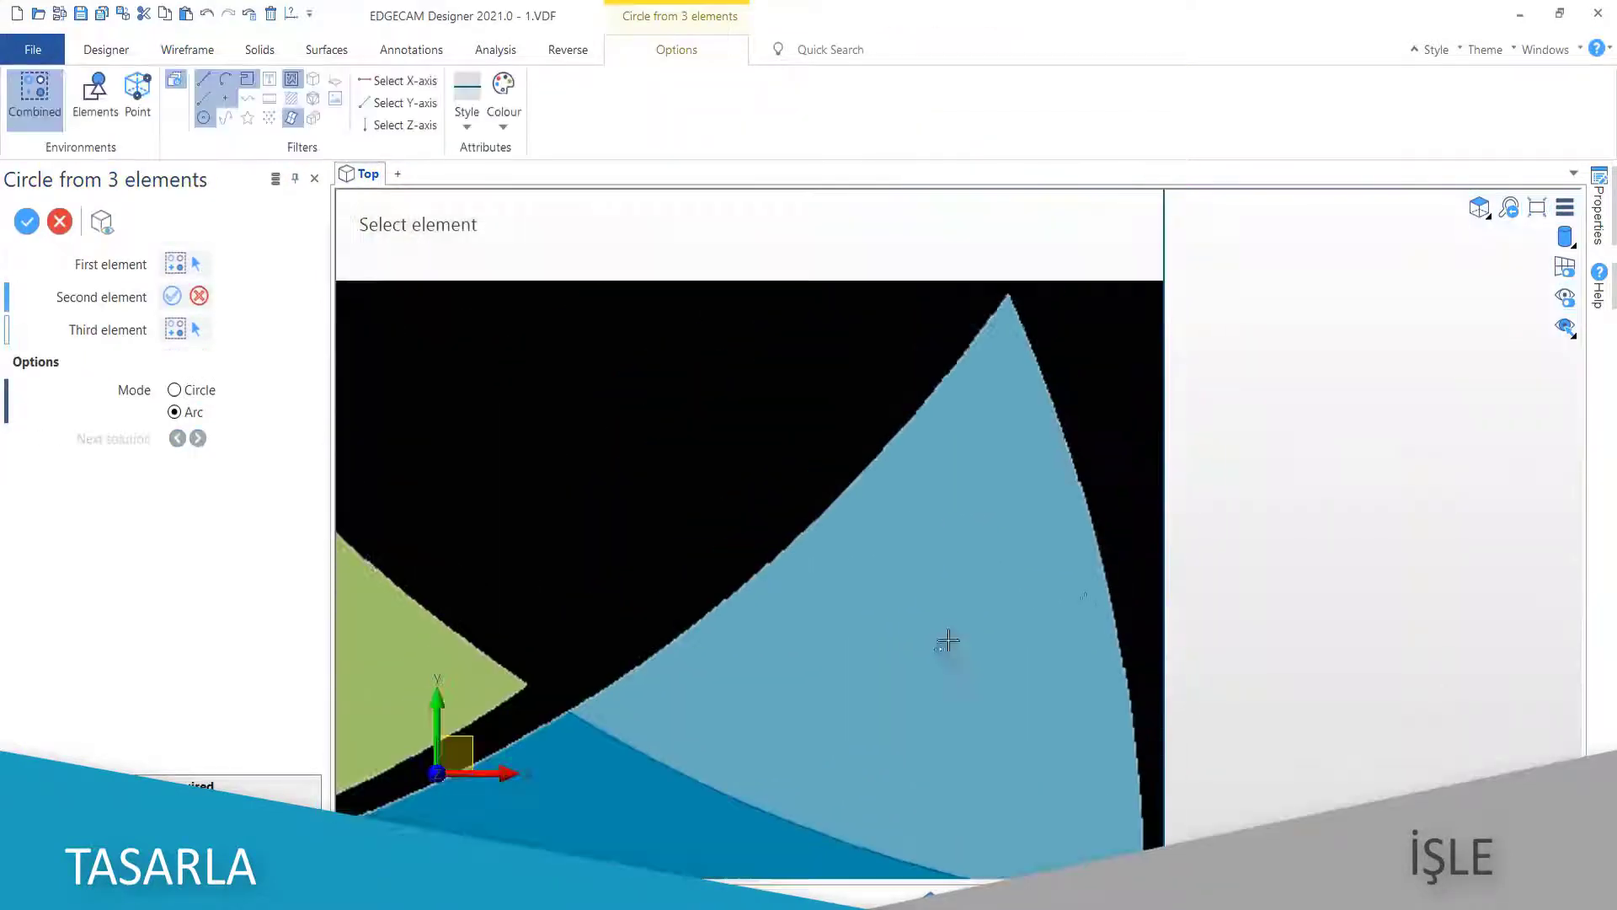
pyautogui.click(1012, 302)
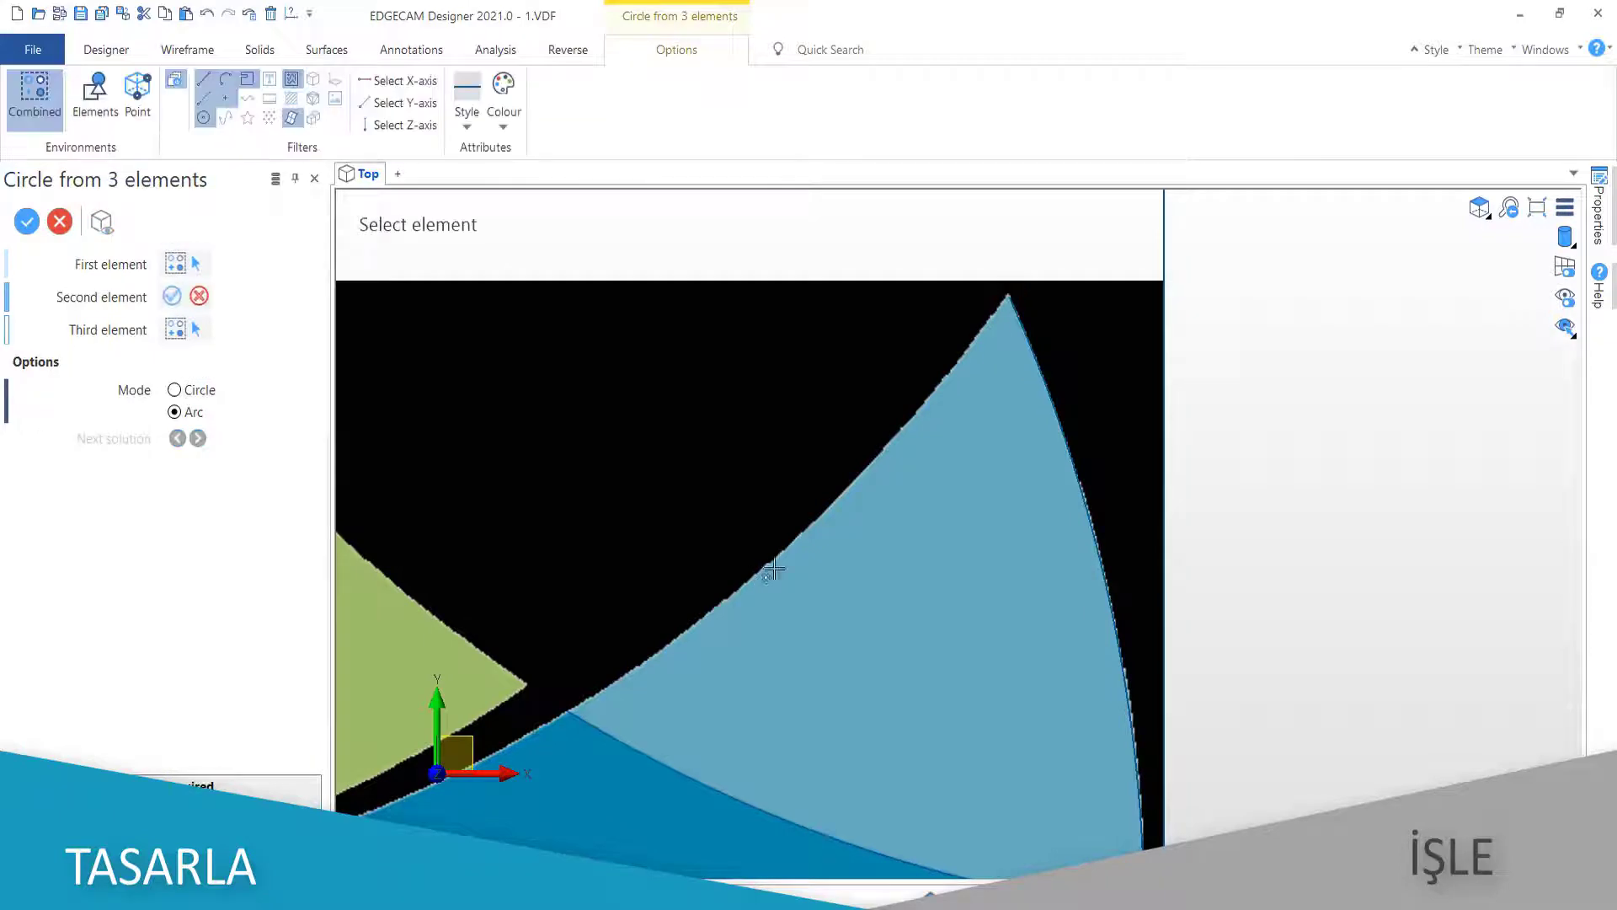
pyautogui.scroll(-3, 769, 567)
pyautogui.click(1014, 559)
pyautogui.scroll(2, 762, 645)
pyautogui.click(682, 661)
pyautogui.scroll(2, 713, 654)
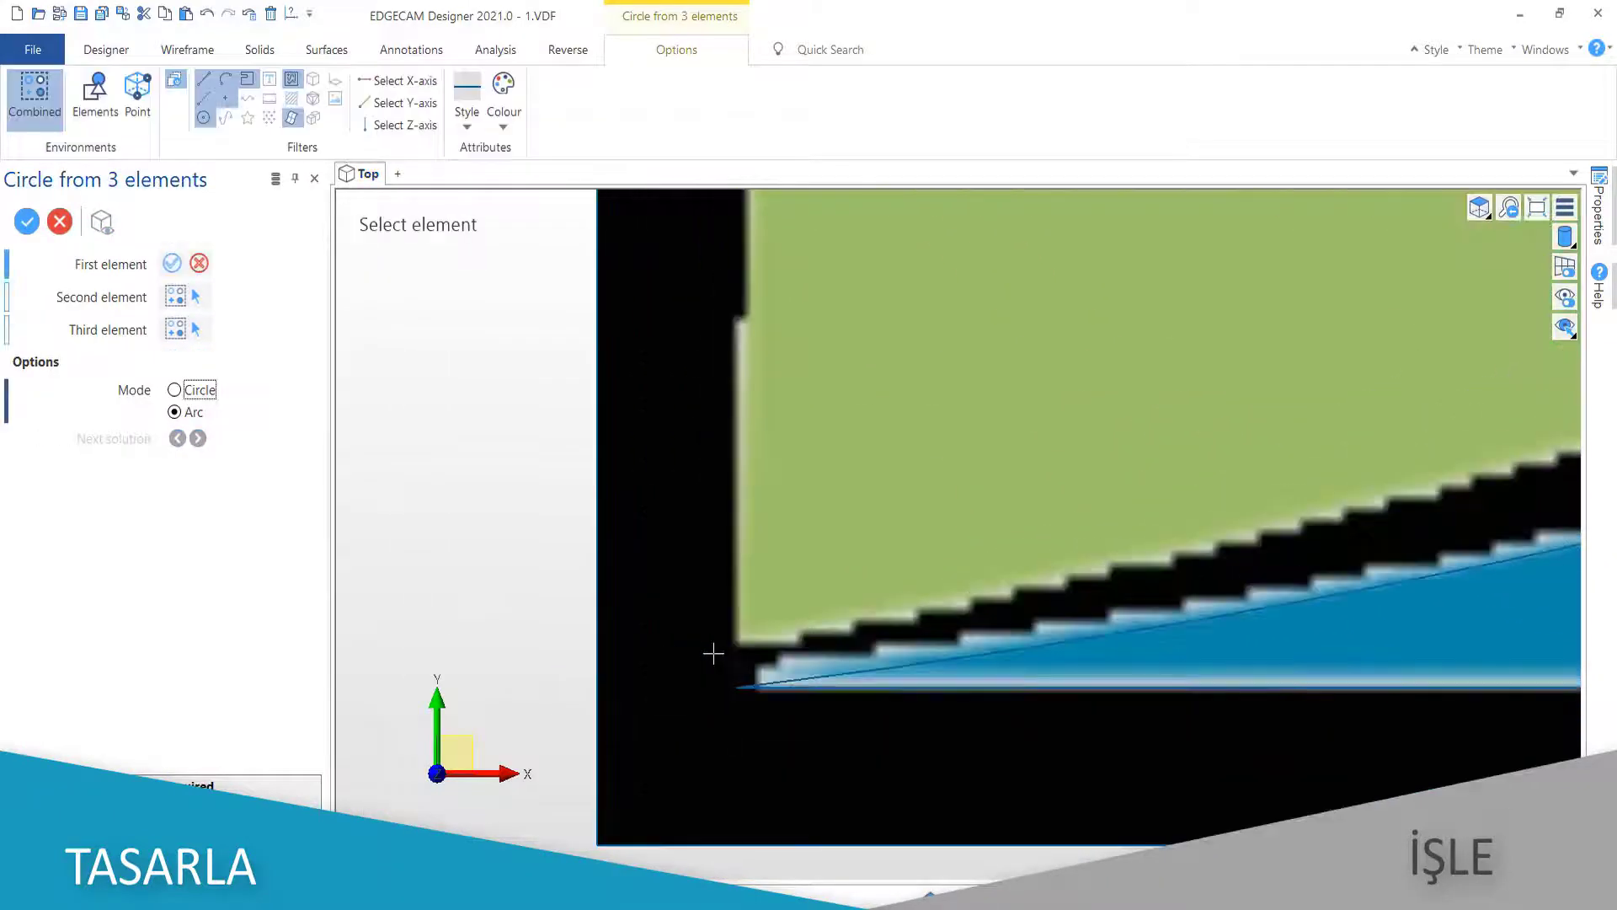
# Trace the green triangle's curved edges with three-element arcs
pyautogui.click(738, 639)
pyautogui.scroll(-2, 739, 623)
pyautogui.click(733, 472)
pyautogui.scroll(-2, 838, 245)
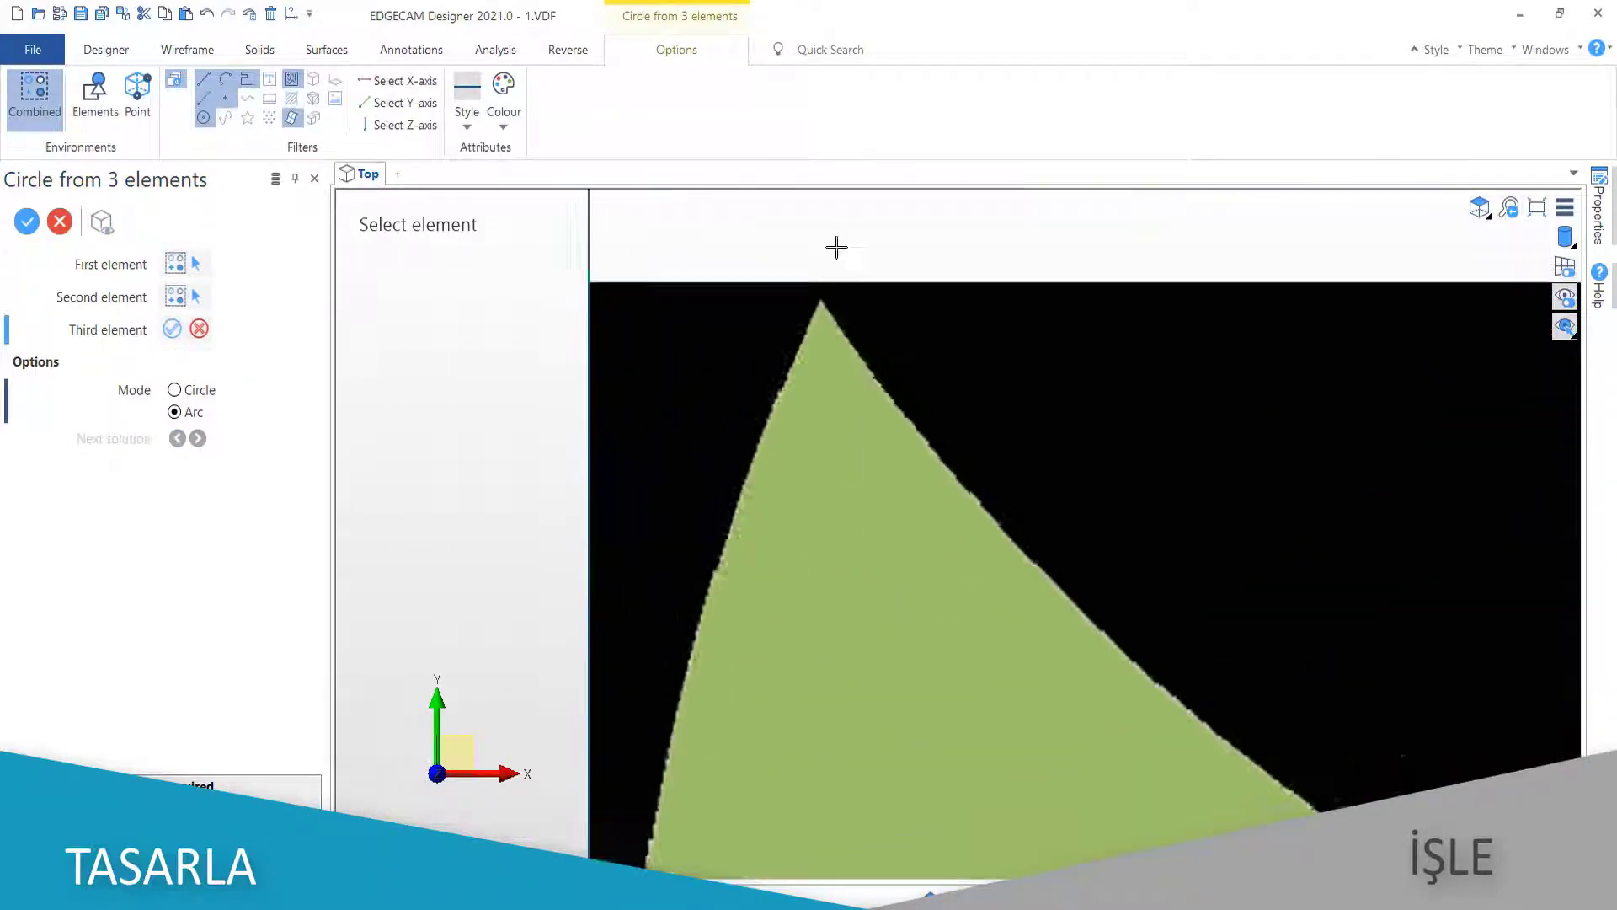
pyautogui.scroll(2, 836, 310)
pyautogui.click(837, 310)
pyautogui.scroll(2, 891, 484)
pyautogui.scroll(1, 882, 388)
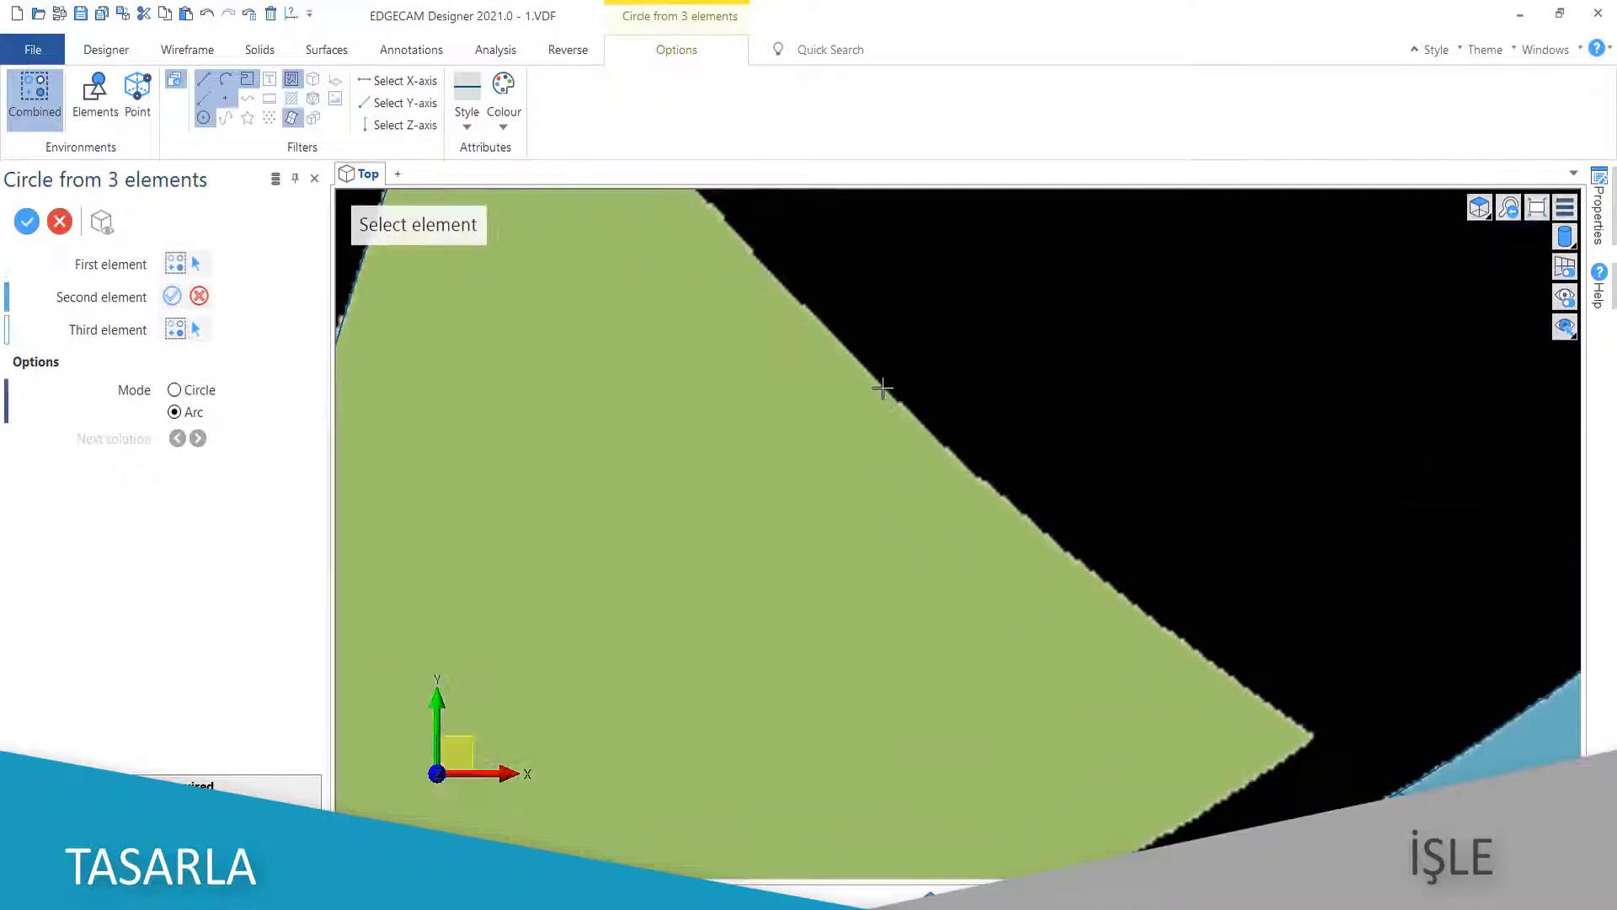
pyautogui.click(1313, 734)
pyautogui.scroll(2, 1255, 423)
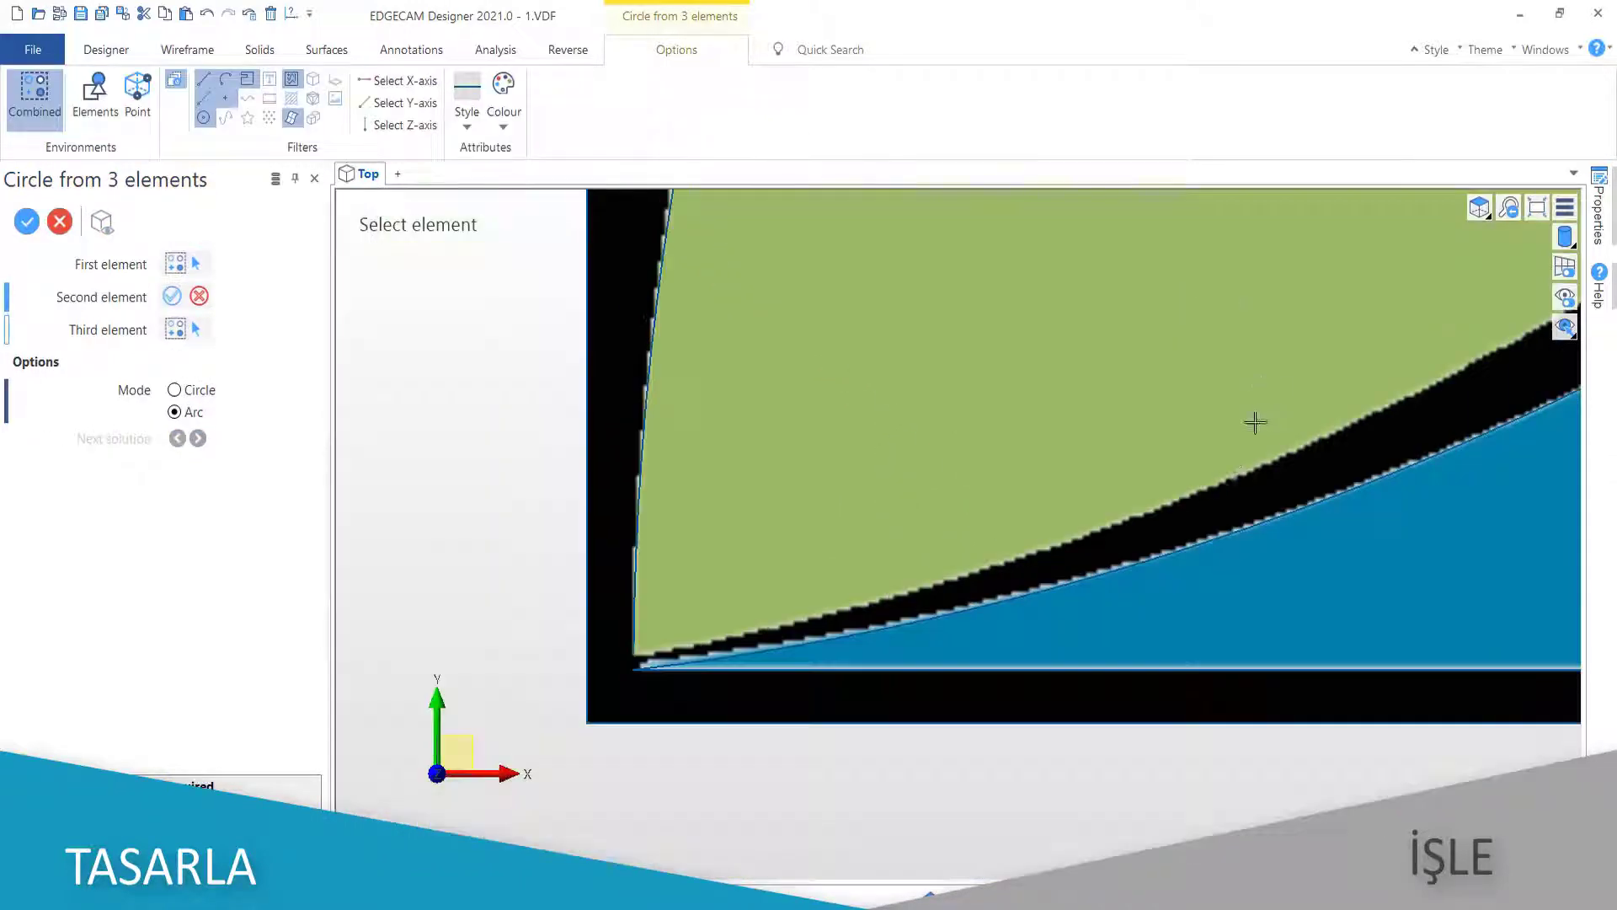
pyautogui.click(633, 653)
pyautogui.scroll(-3, 842, 428)
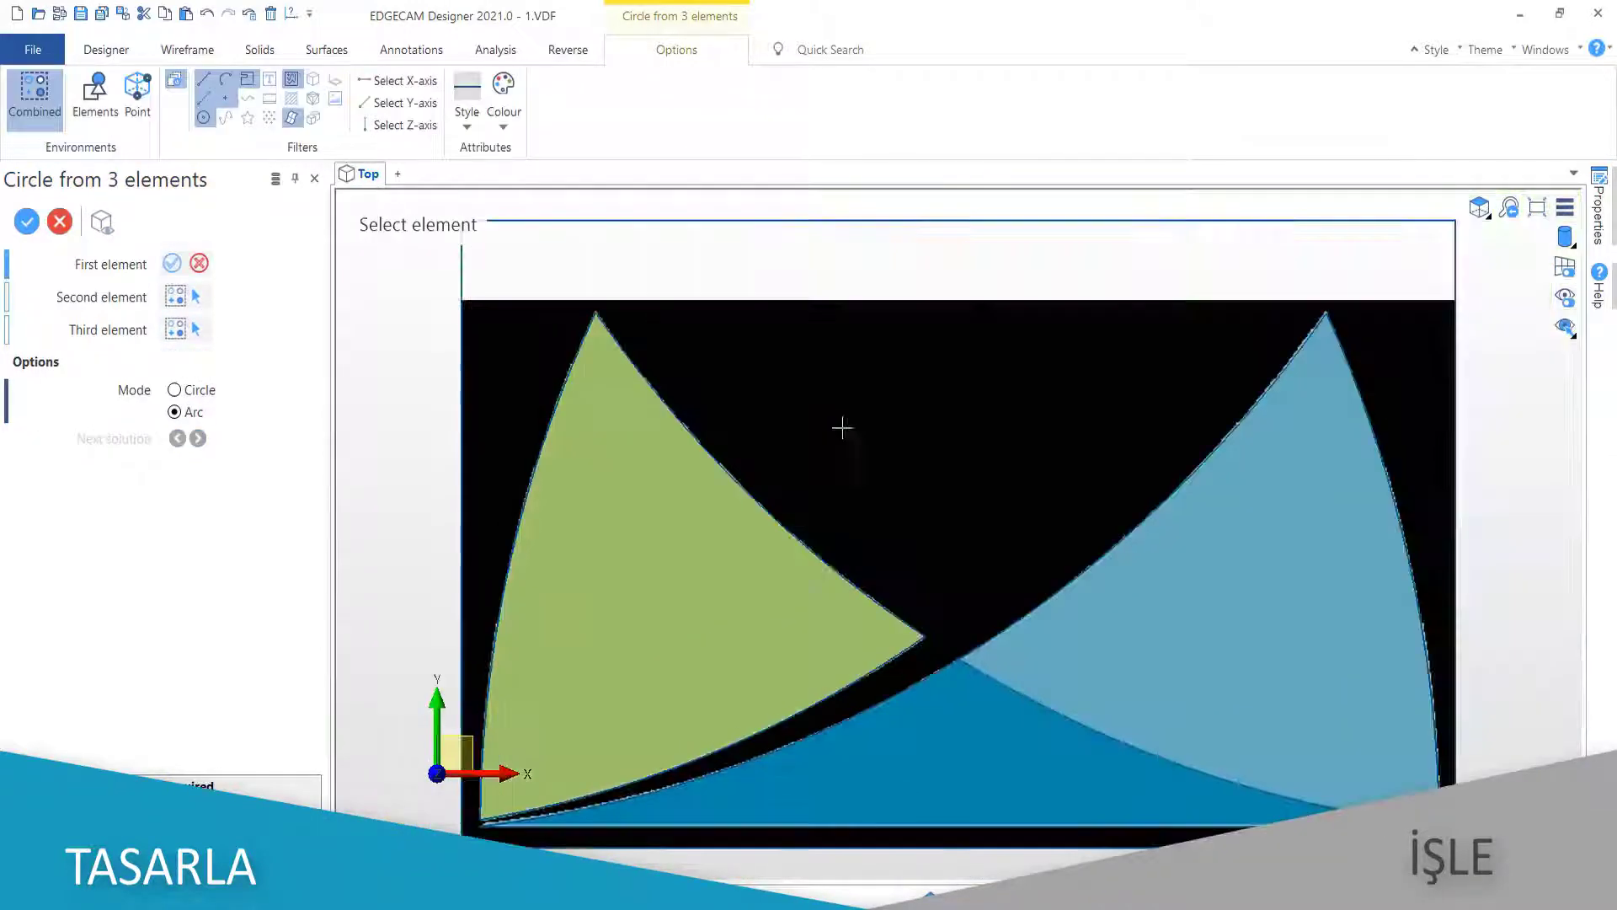
pyautogui.press('Escape')
# Hide the Resim image layer and join the left triangle's arcs into a profile
pyautogui.click(55, 321)
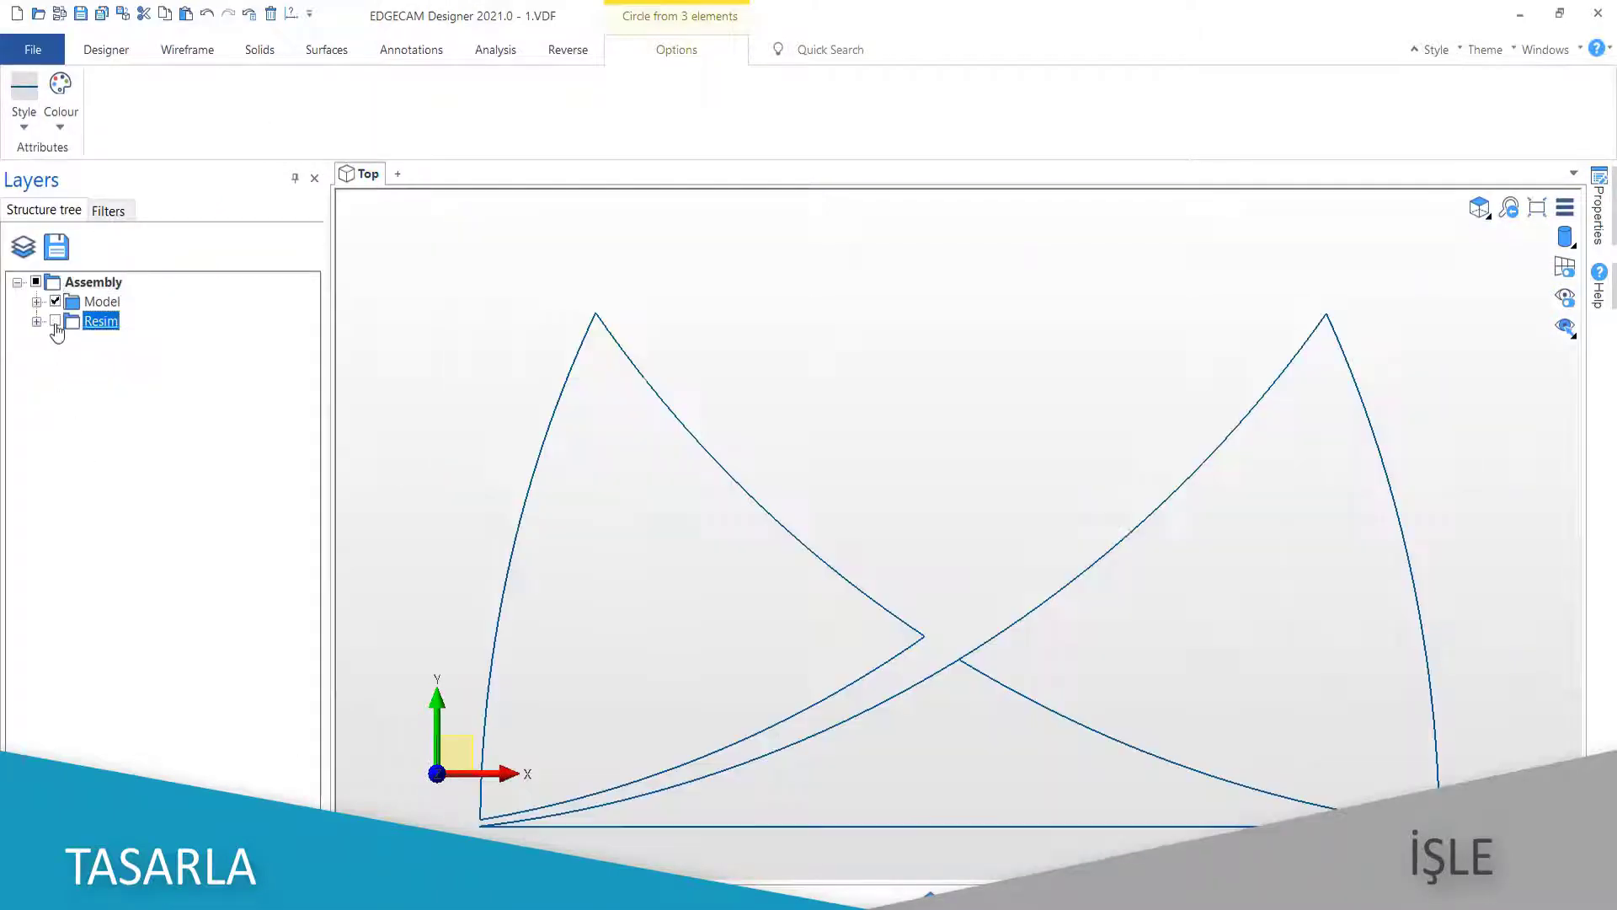
pyautogui.click(187, 49)
pyautogui.click(724, 97)
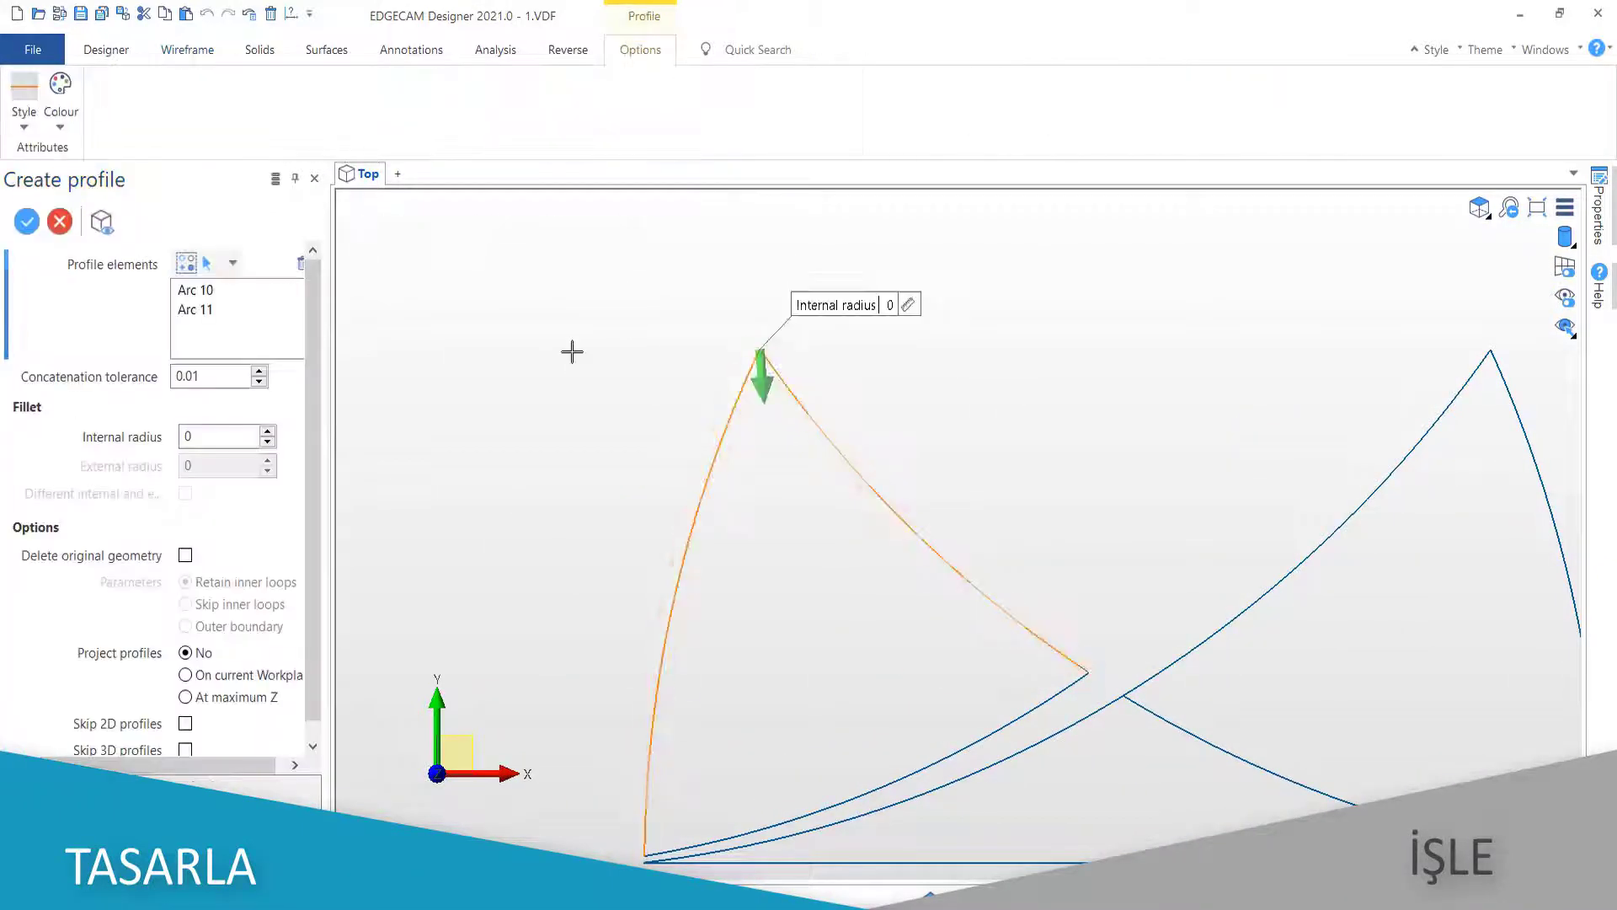
# Wrap METROPOLSOFT along the long arc and DESIGNER EDGECAM clockwise along the left arc
pyautogui.click(411, 49)
pyautogui.click(135, 88)
pyautogui.scroll(-3, 632, 317)
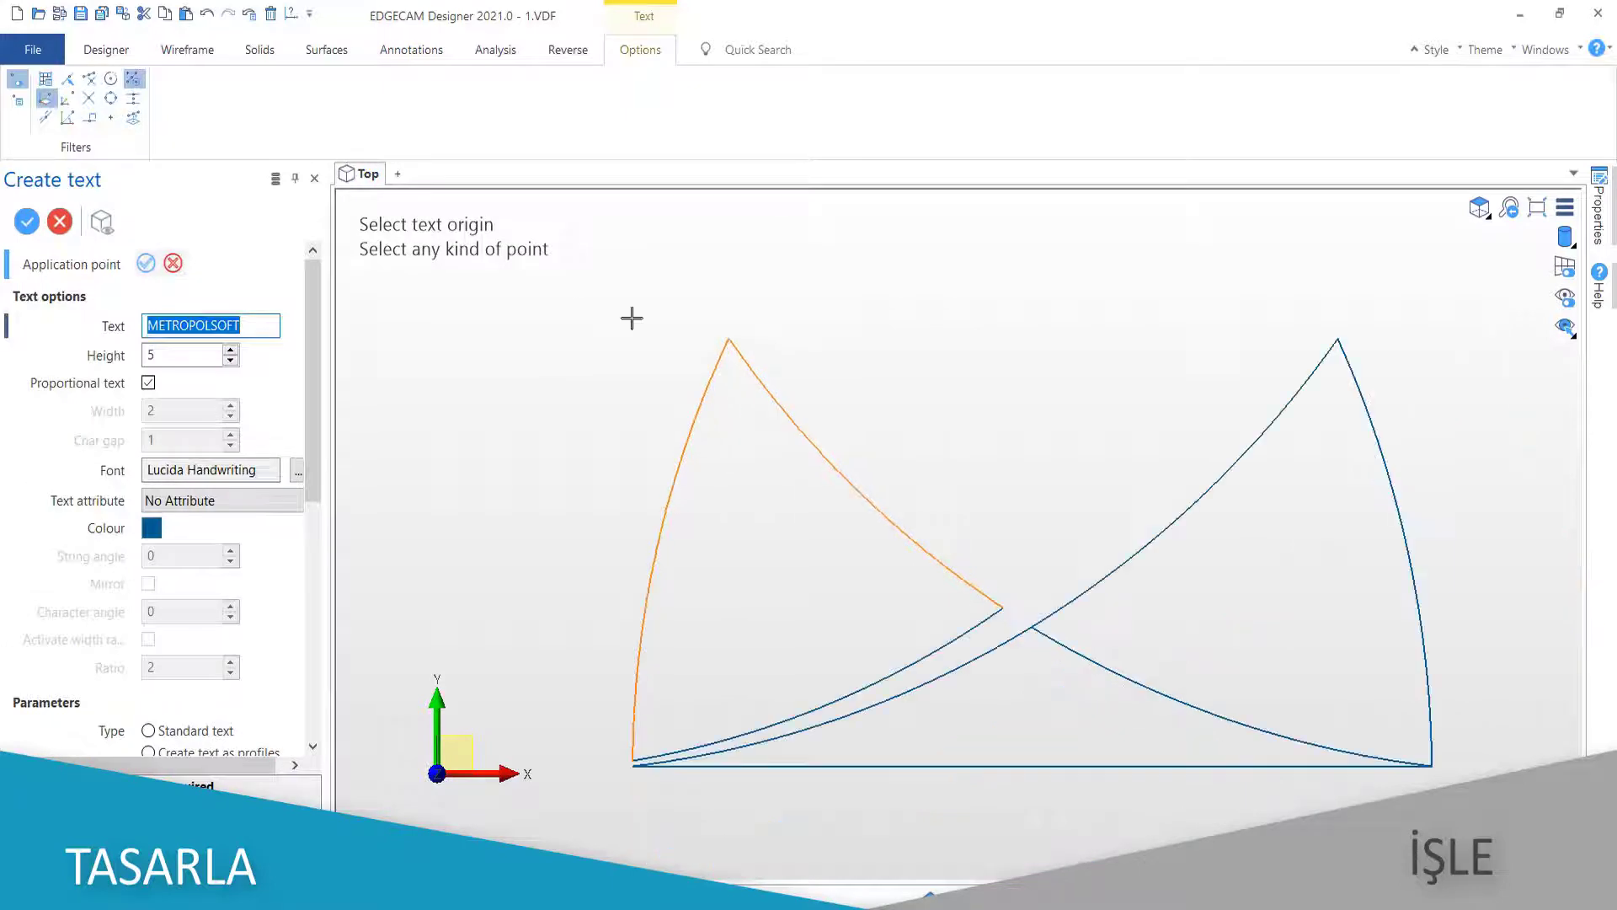
pyautogui.click(922, 689)
pyautogui.write('DESIGNER EDGECAM')
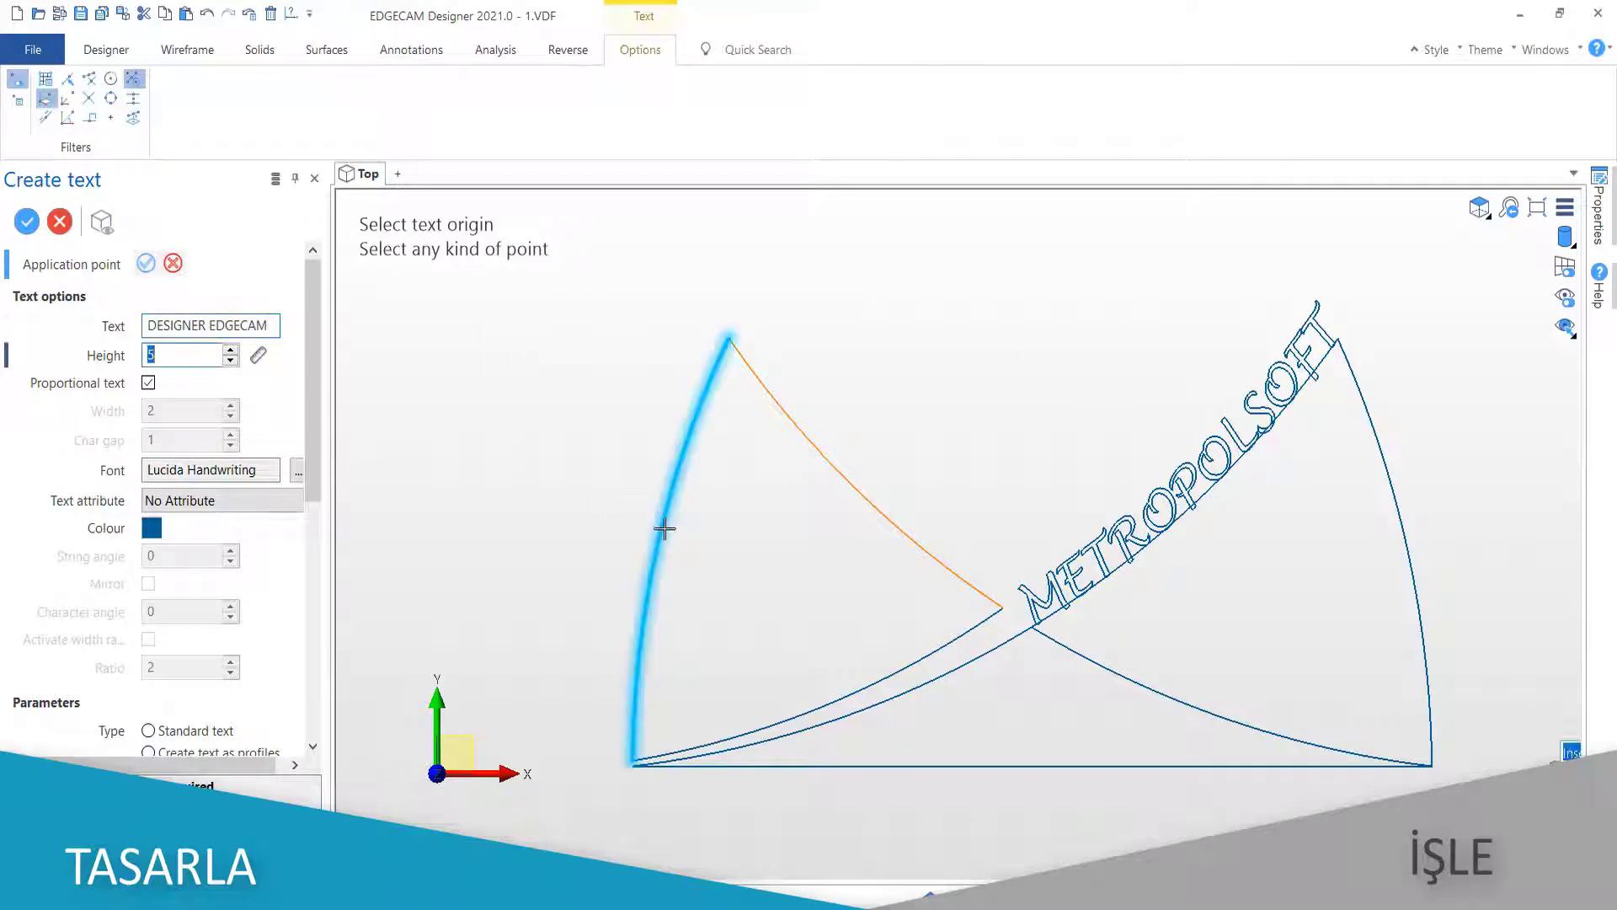
pyautogui.click(661, 533)
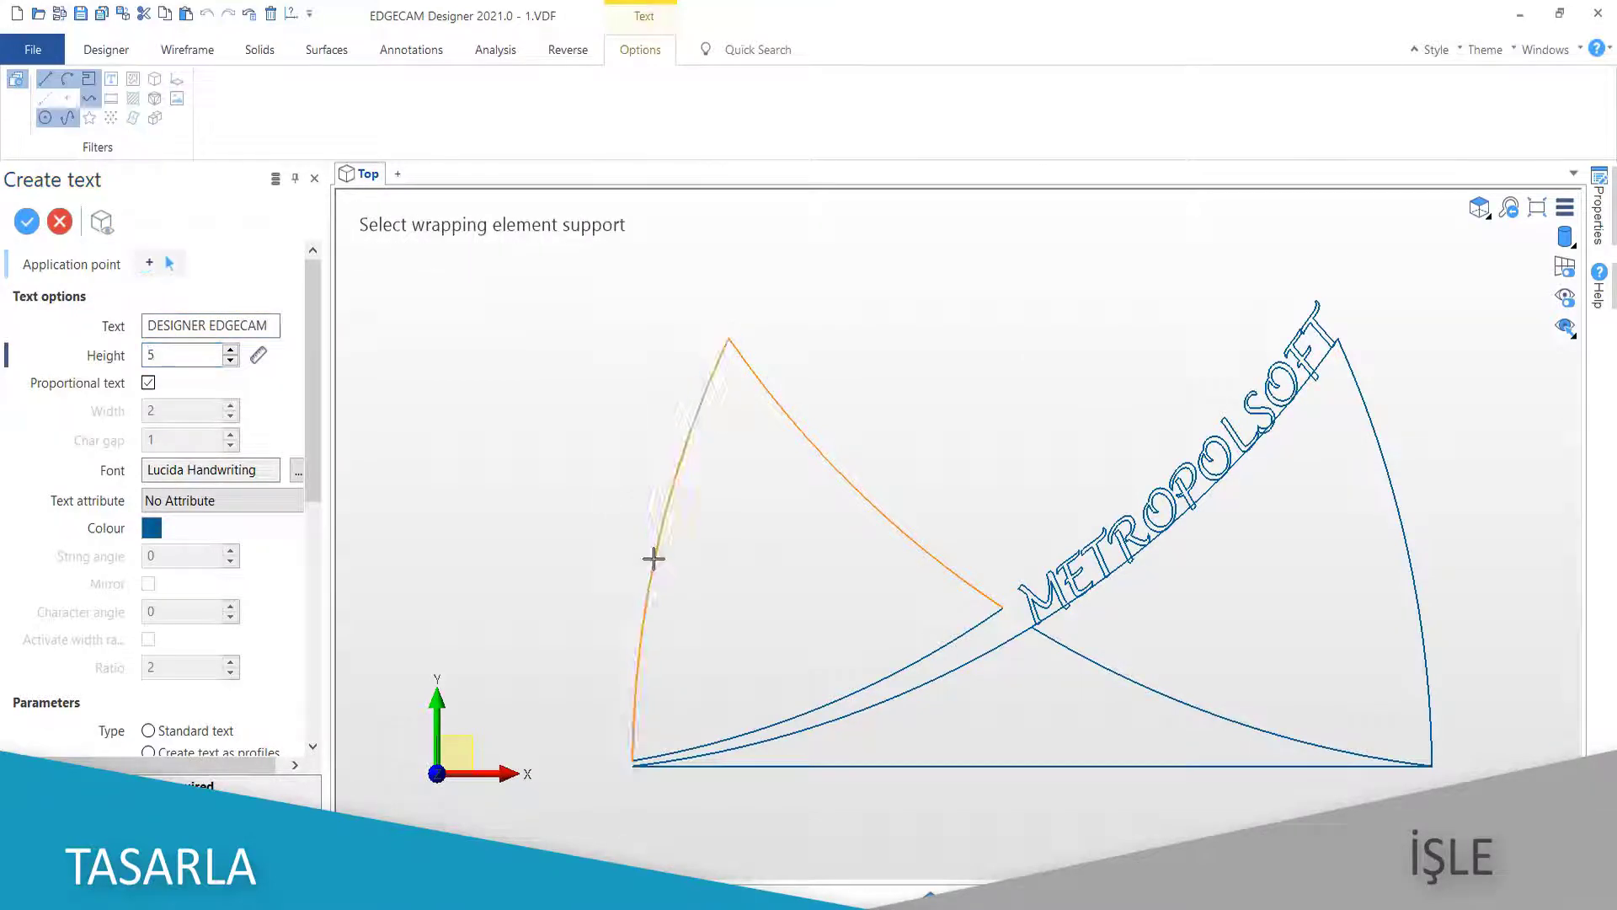
pyautogui.click(210, 615)
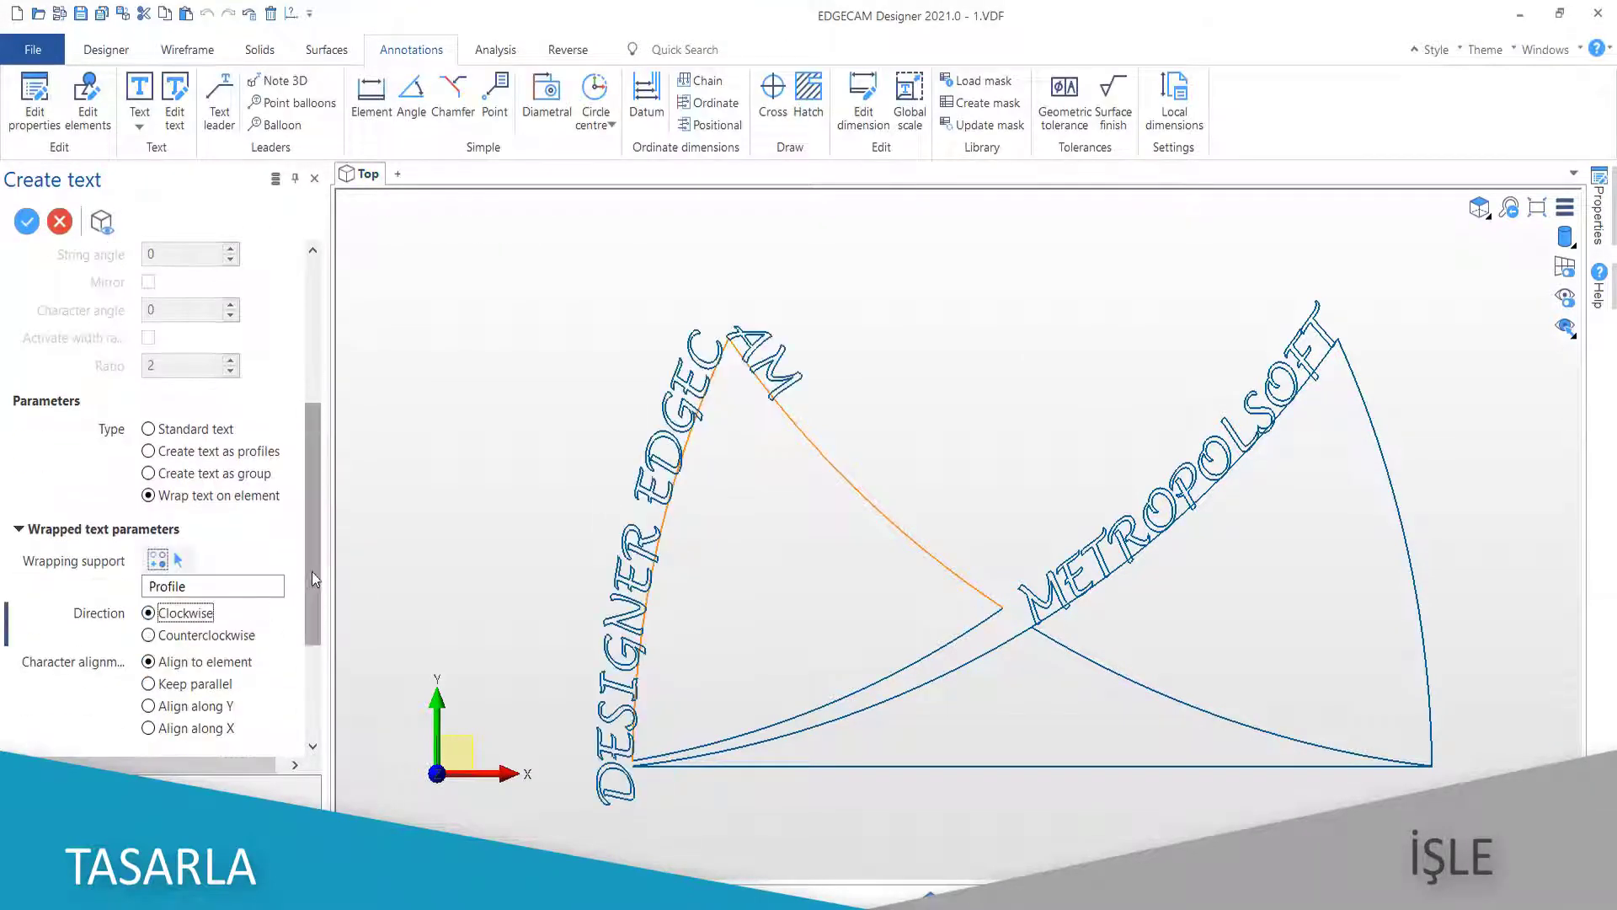
pyautogui.moveTo(312, 571); pyautogui.dragTo(312, 421)
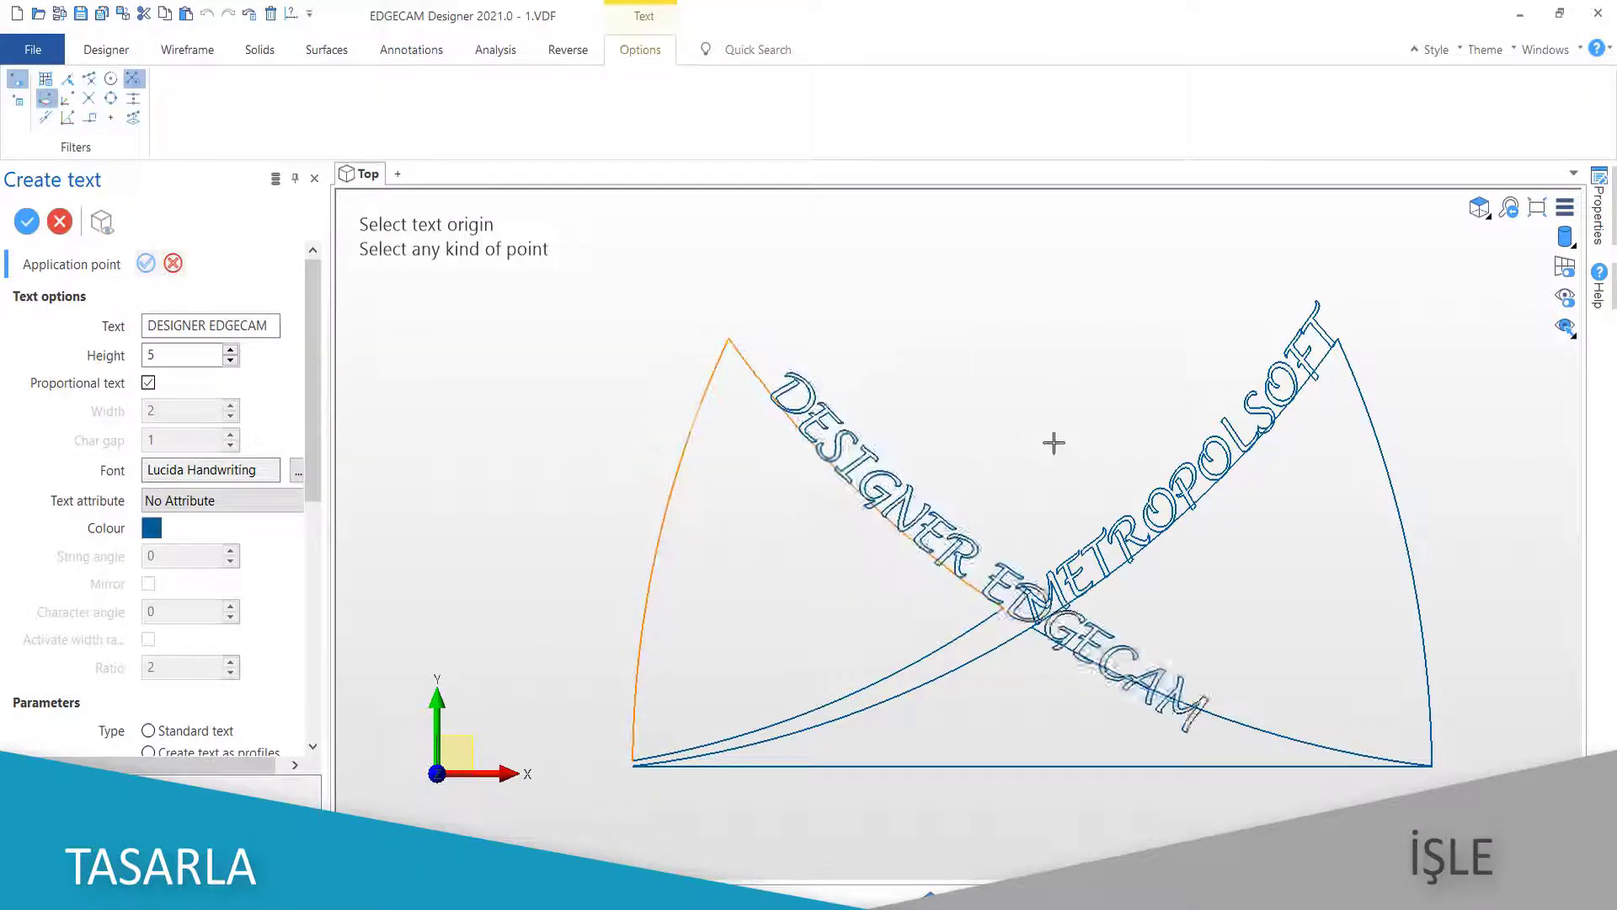
pyautogui.click(946, 311)
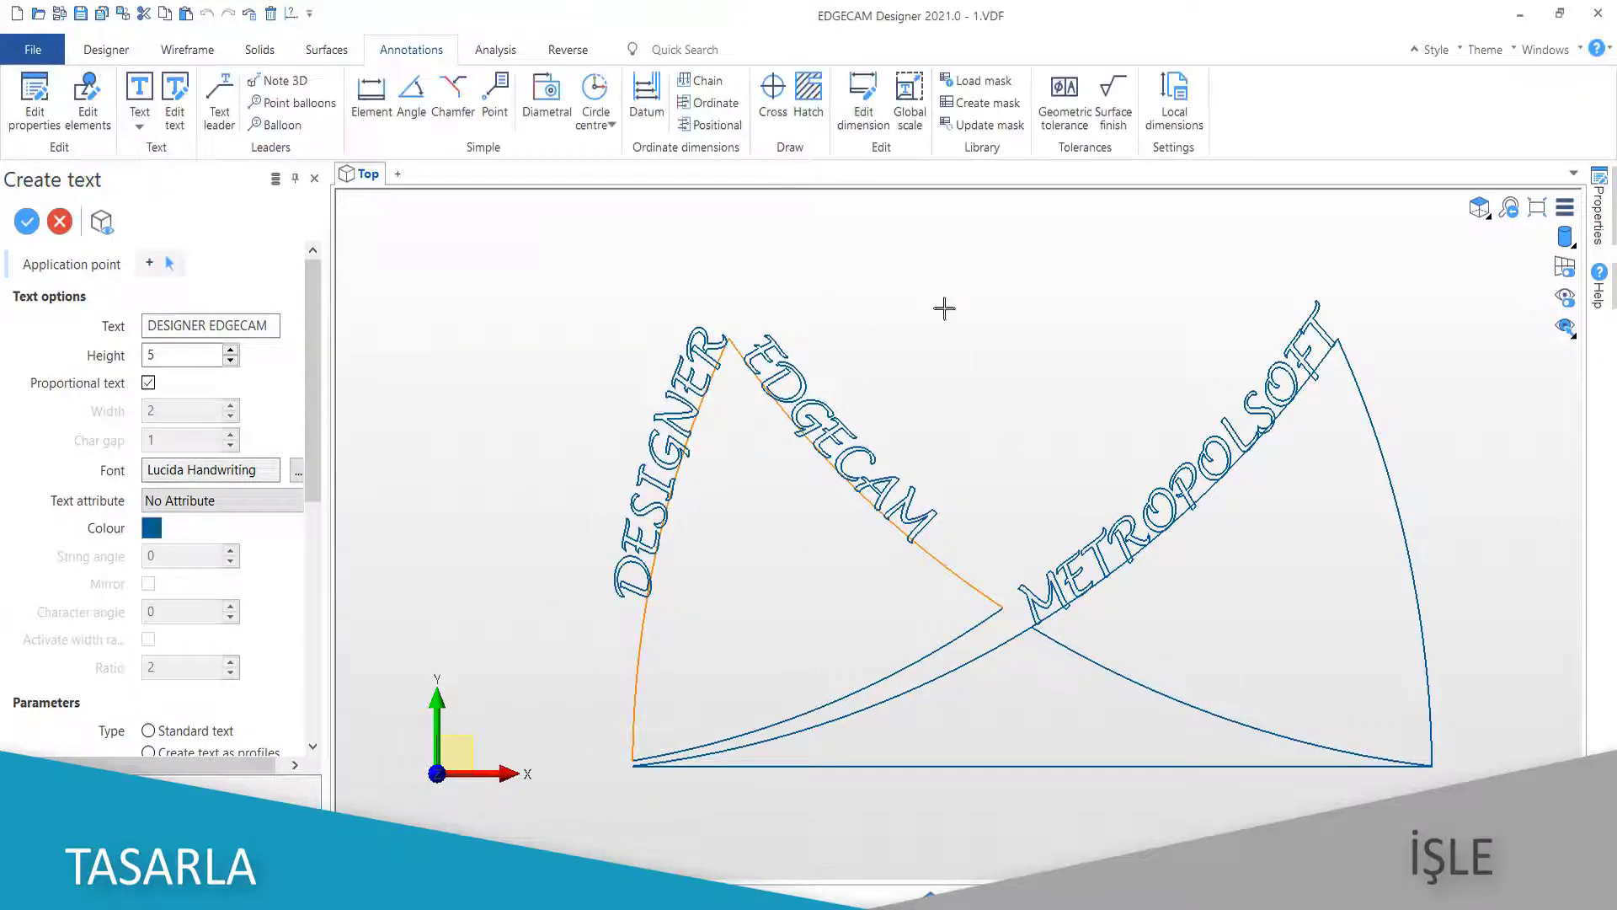
# Select the DESIGNER EDGECAM text for translating
pyautogui.click(122, 51)
pyautogui.click(147, 92)
pyautogui.click(687, 352)
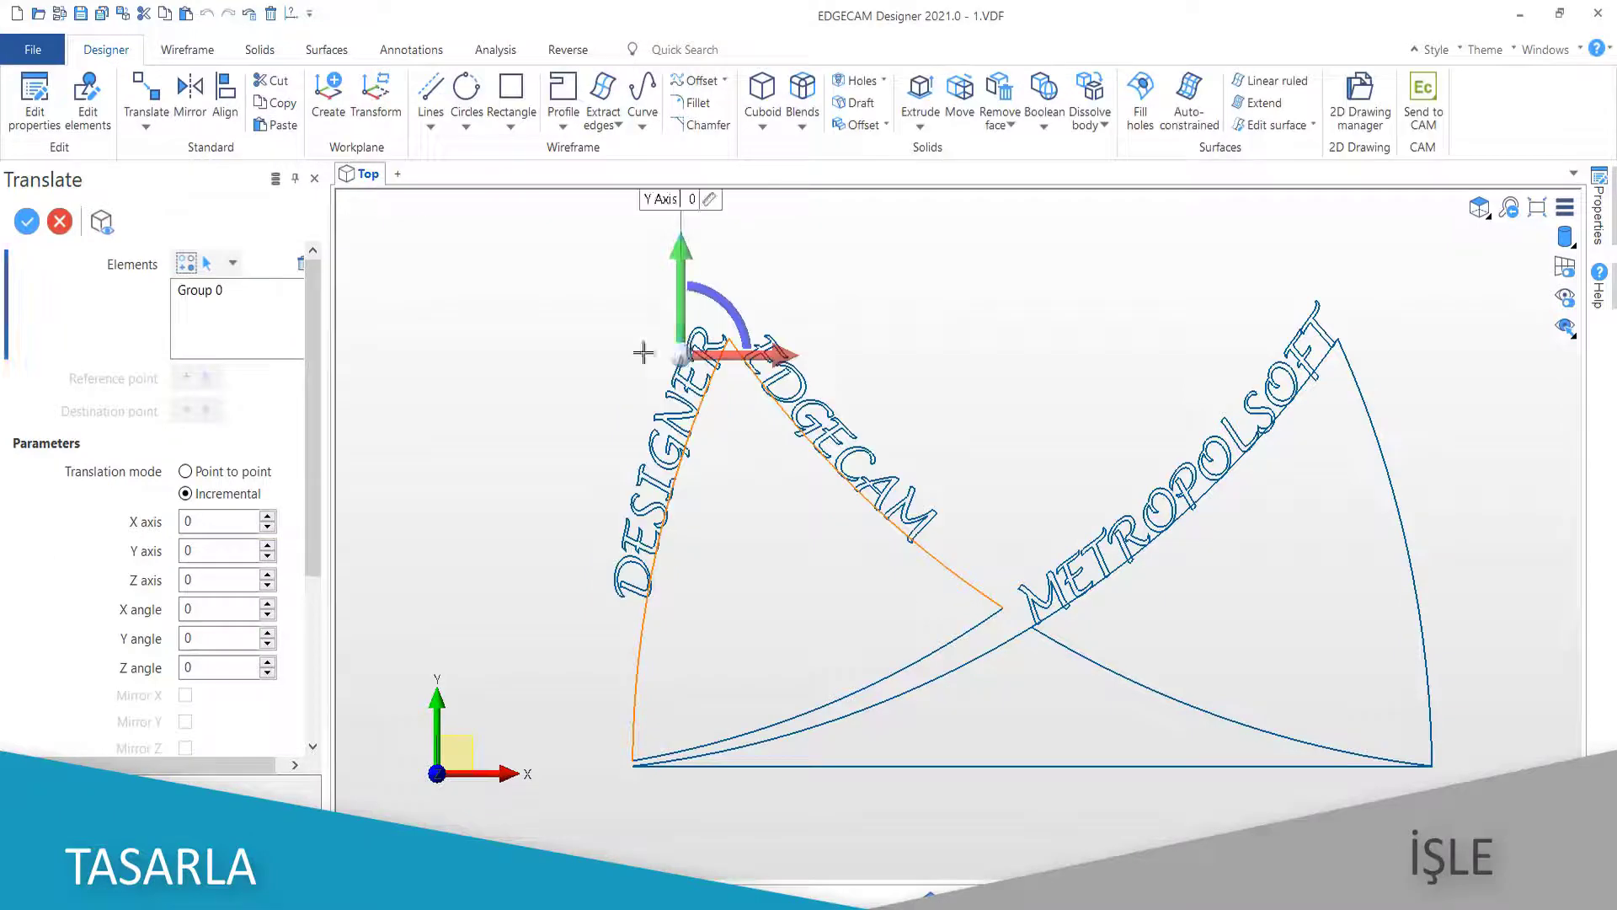
# Shift the DESIGNER EDGECAM and METROPOLSOFT text slightly upward
pyautogui.scroll(-3, 643, 352)
pyautogui.moveTo(668, 320); pyautogui.dragTo(668, 278)
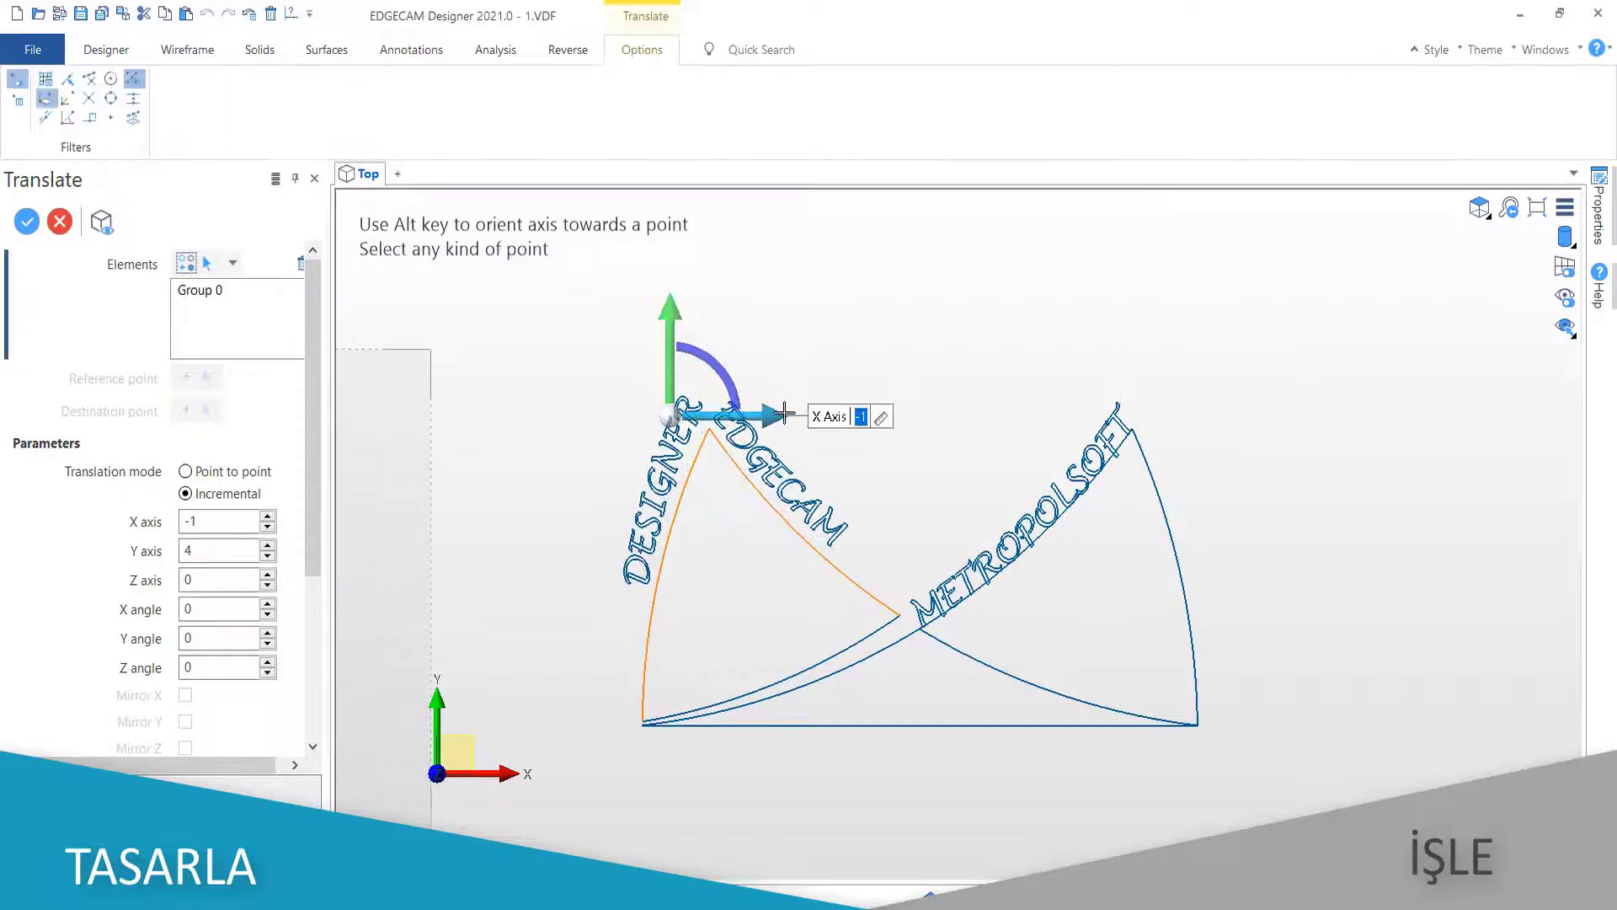
pyautogui.press('Return')
pyautogui.press('Return')
pyautogui.click(1032, 492)
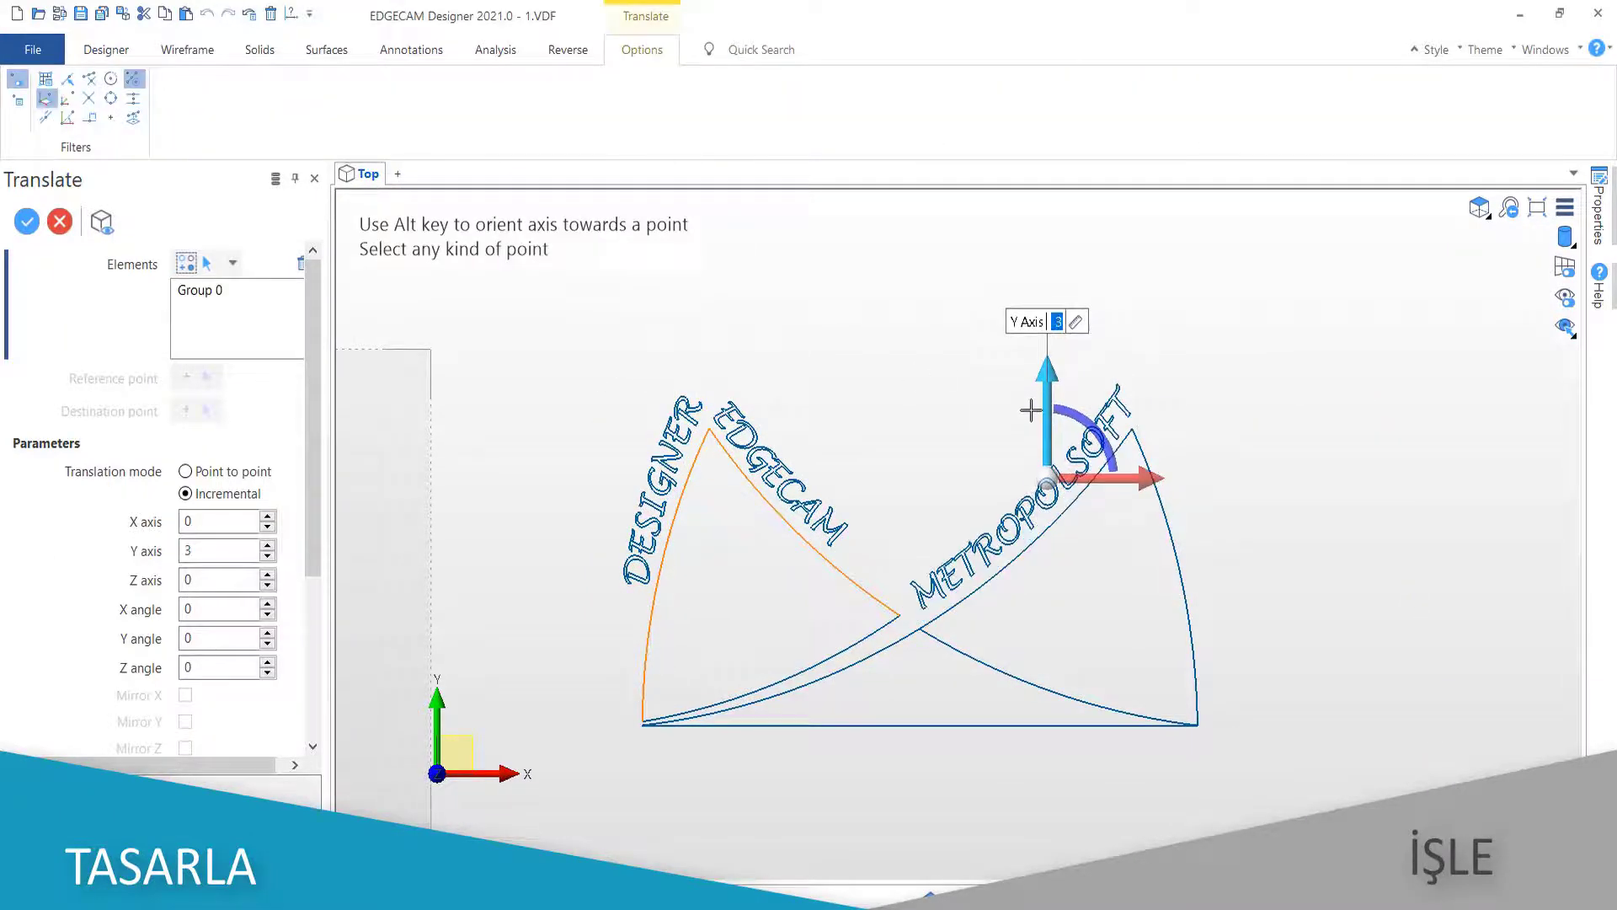
pyautogui.press('Return')
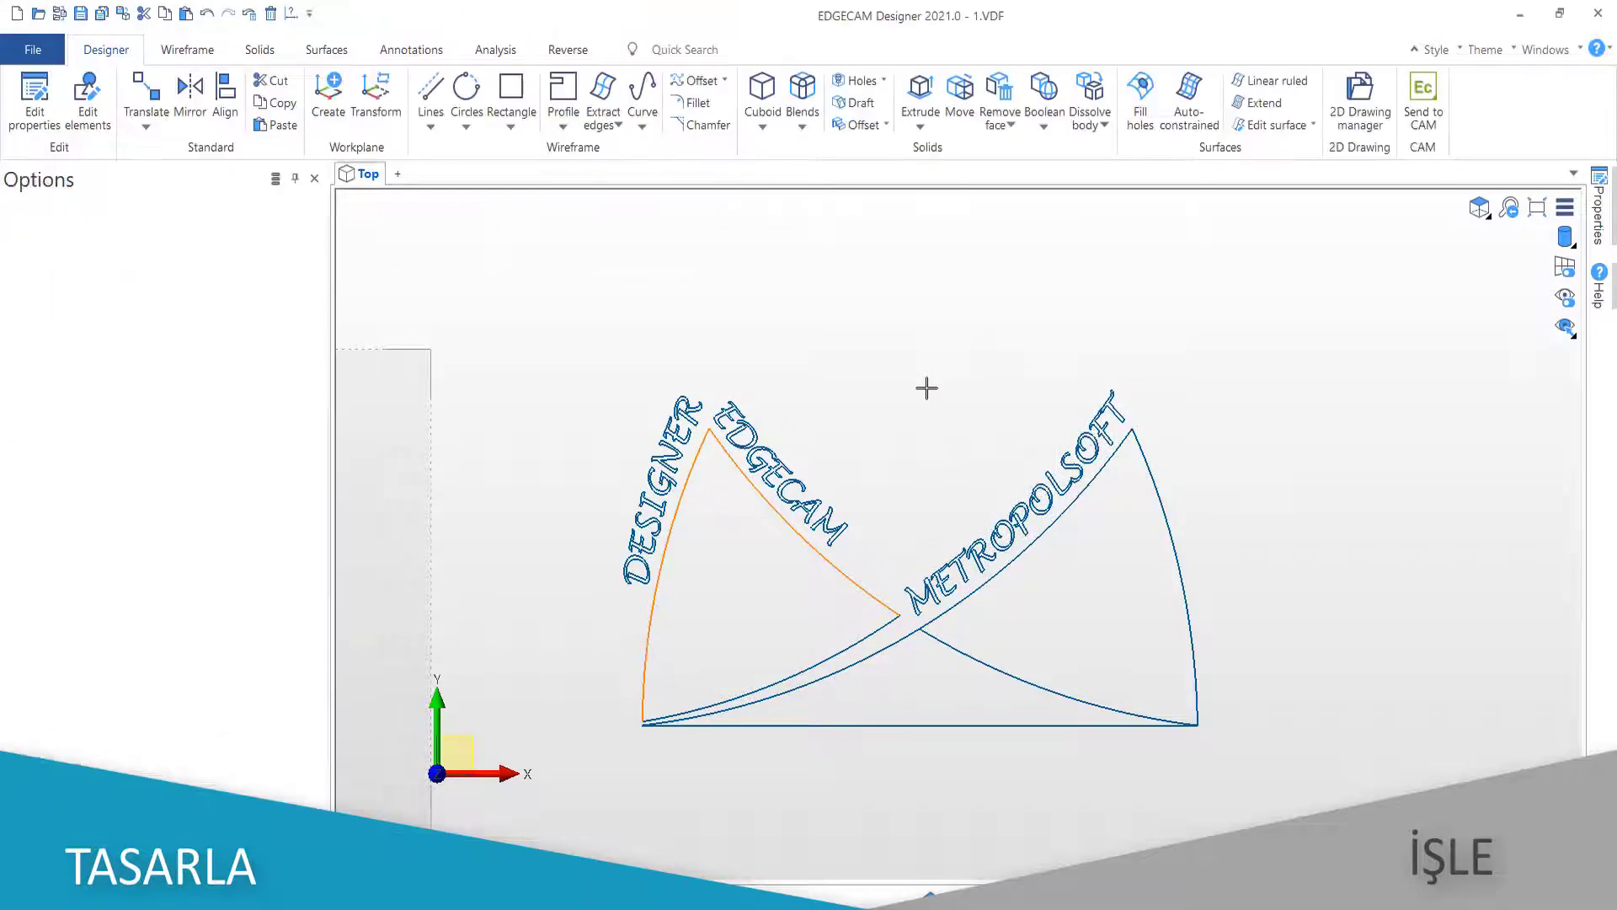
# Create a 110 × 68 solid cuboid 50 deep under all curves, viewed Isometric Front Right
pyautogui.click(763, 92)
pyautogui.click(589, 351)
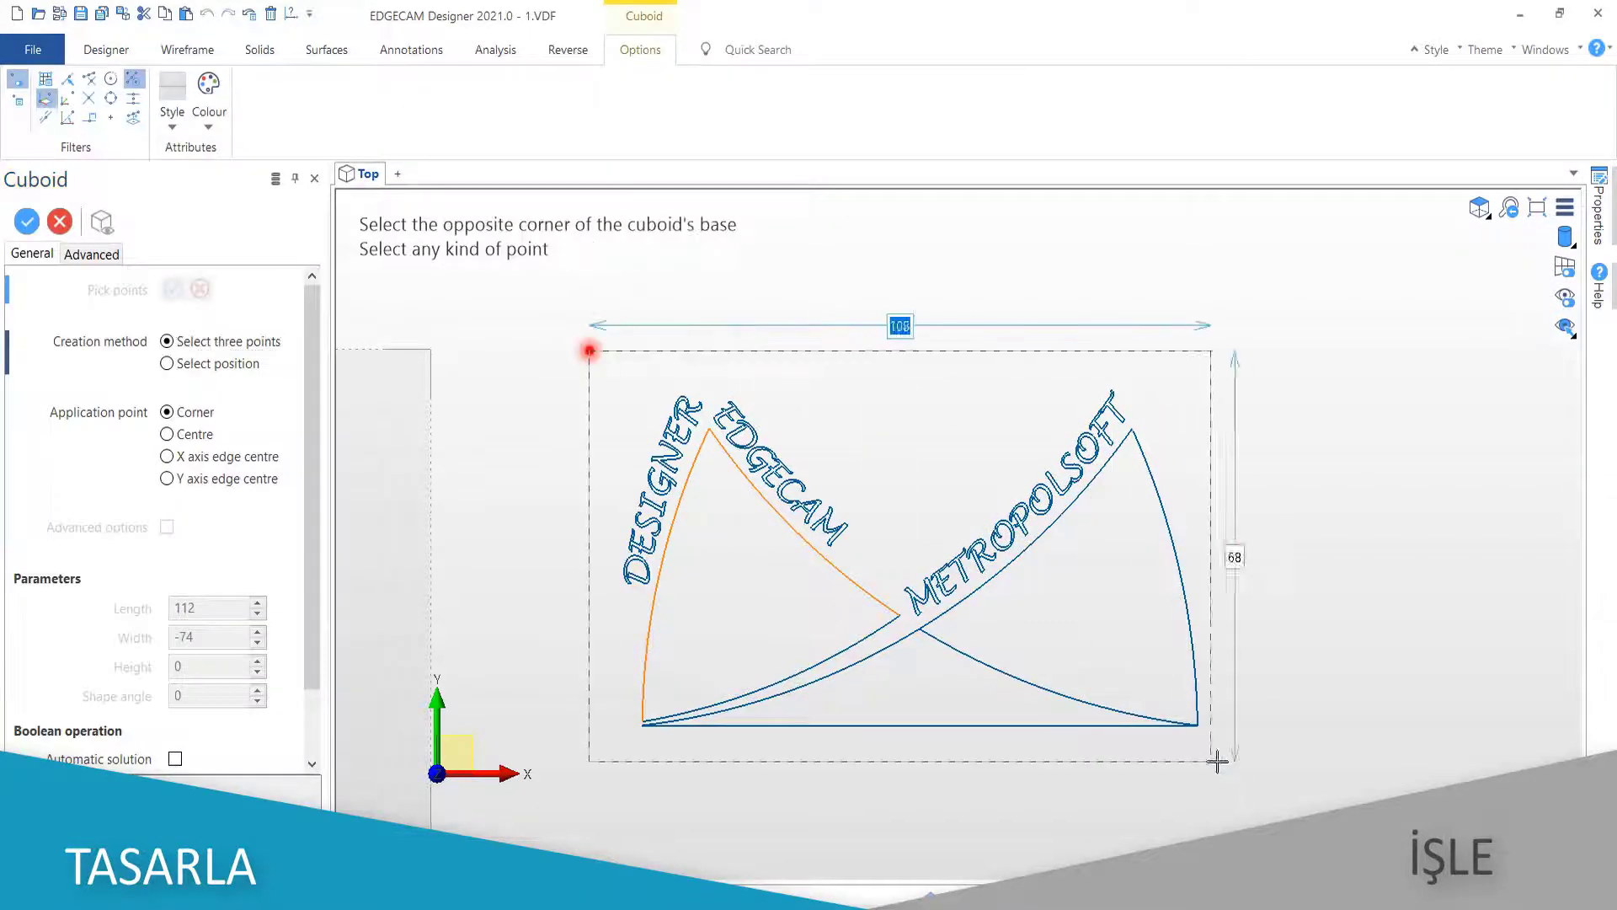
pyautogui.click(1219, 758)
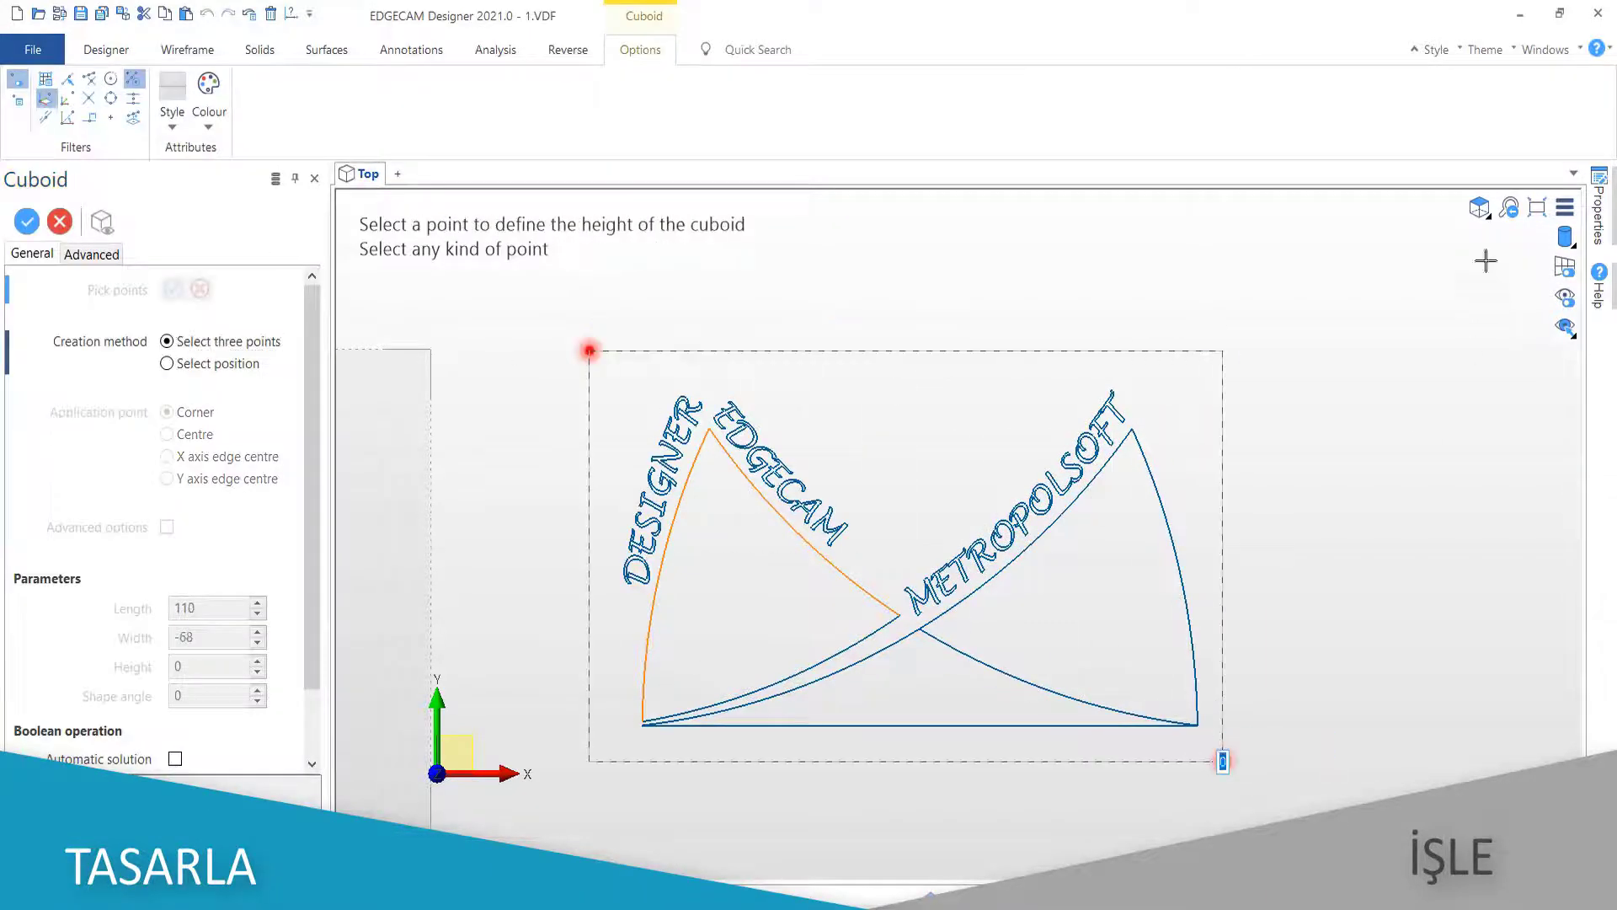
pyautogui.click(1083, 750)
pyautogui.rightClick(1171, 363)
pyautogui.click(1480, 209)
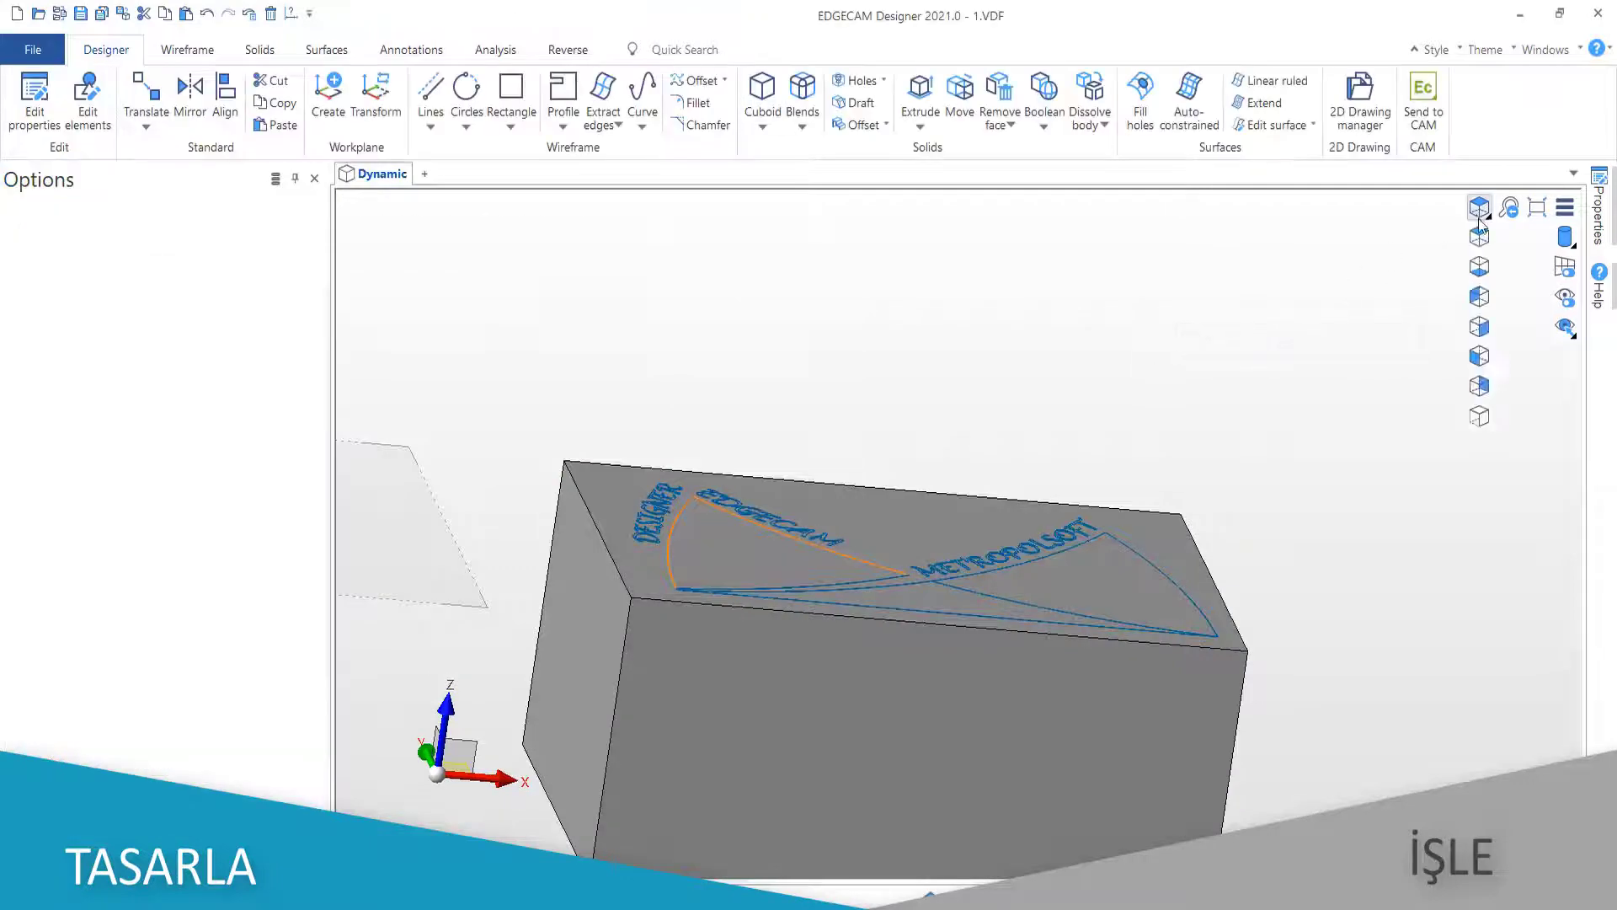
pyautogui.click(1480, 416)
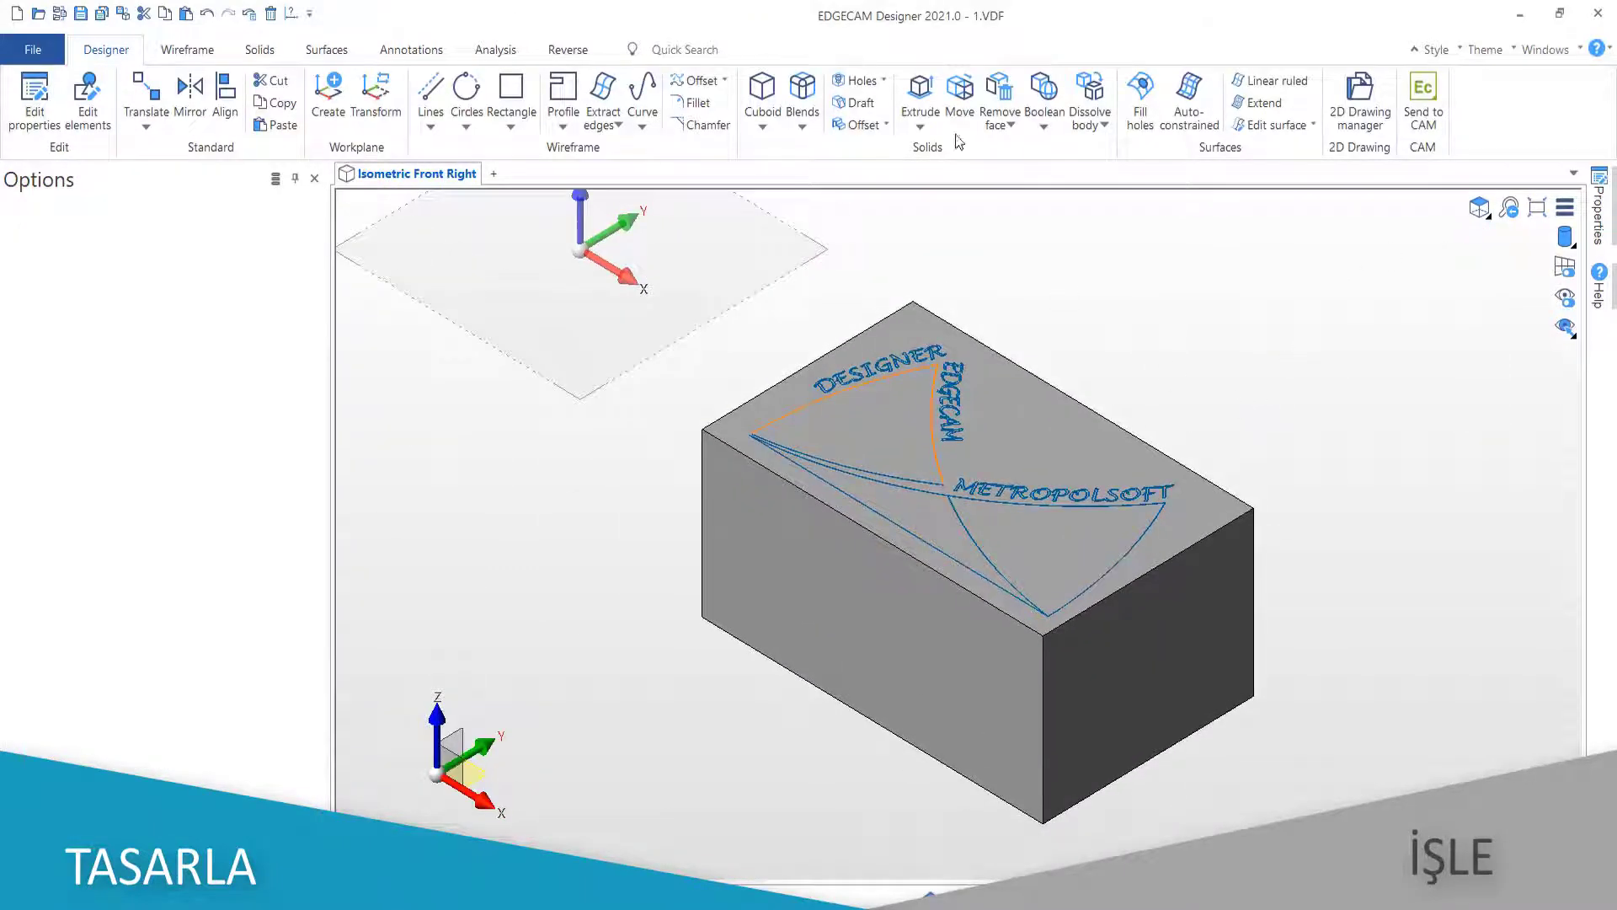
# Extrude both triangular arc regions -0.2 into the block with Boolean mode Subtract
pyautogui.click(921, 92)
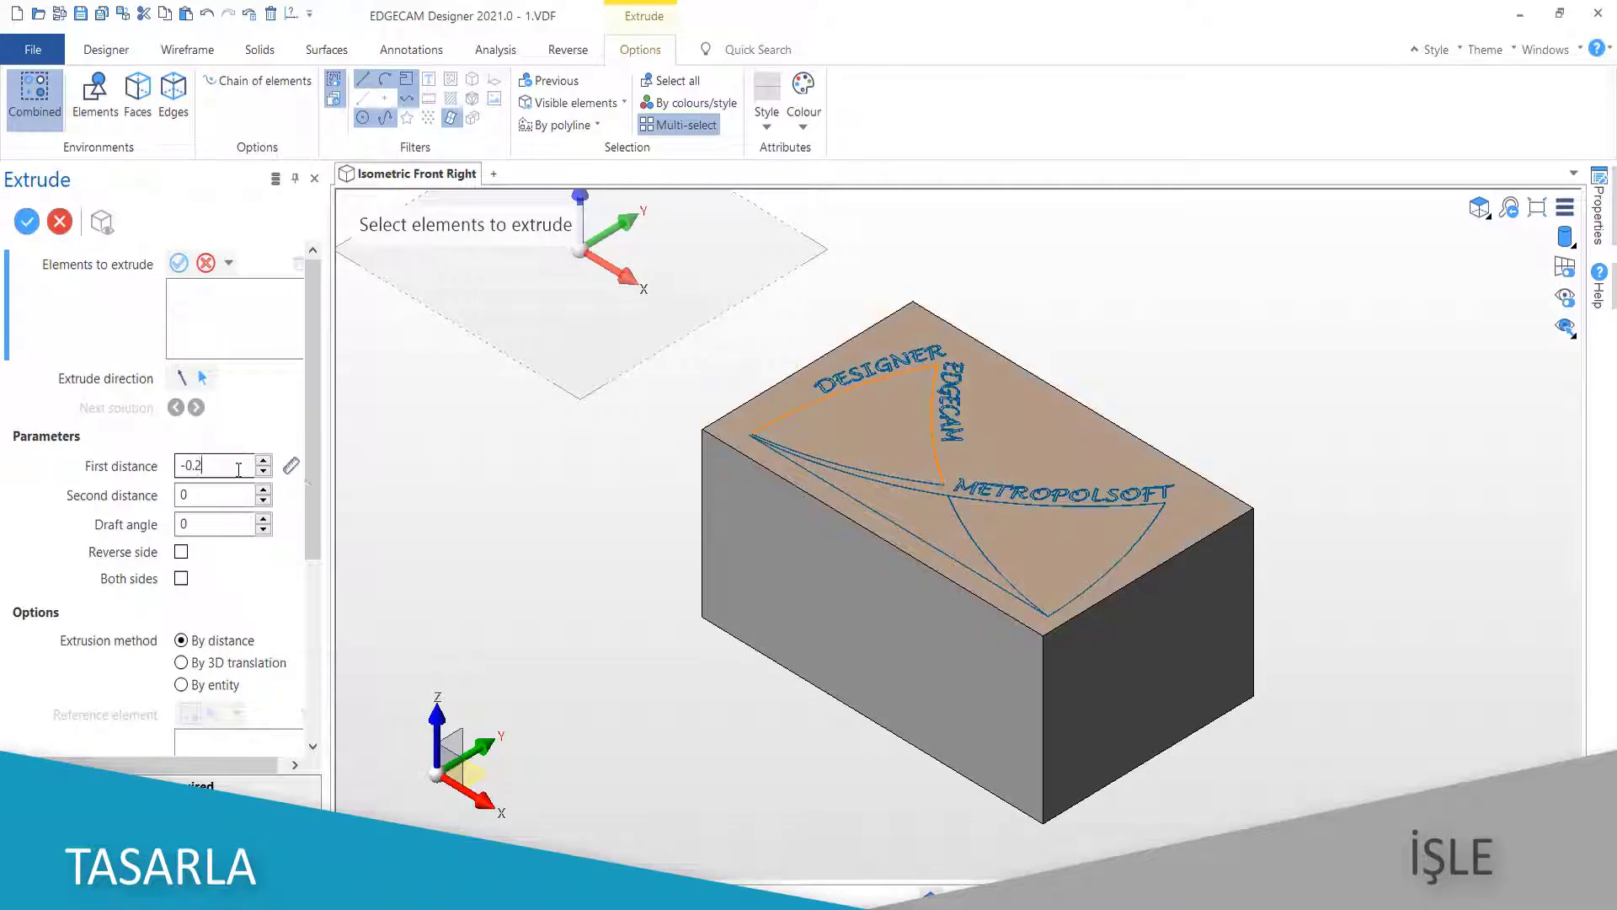
pyautogui.scroll(-5, 214, 712)
pyautogui.click(870, 434)
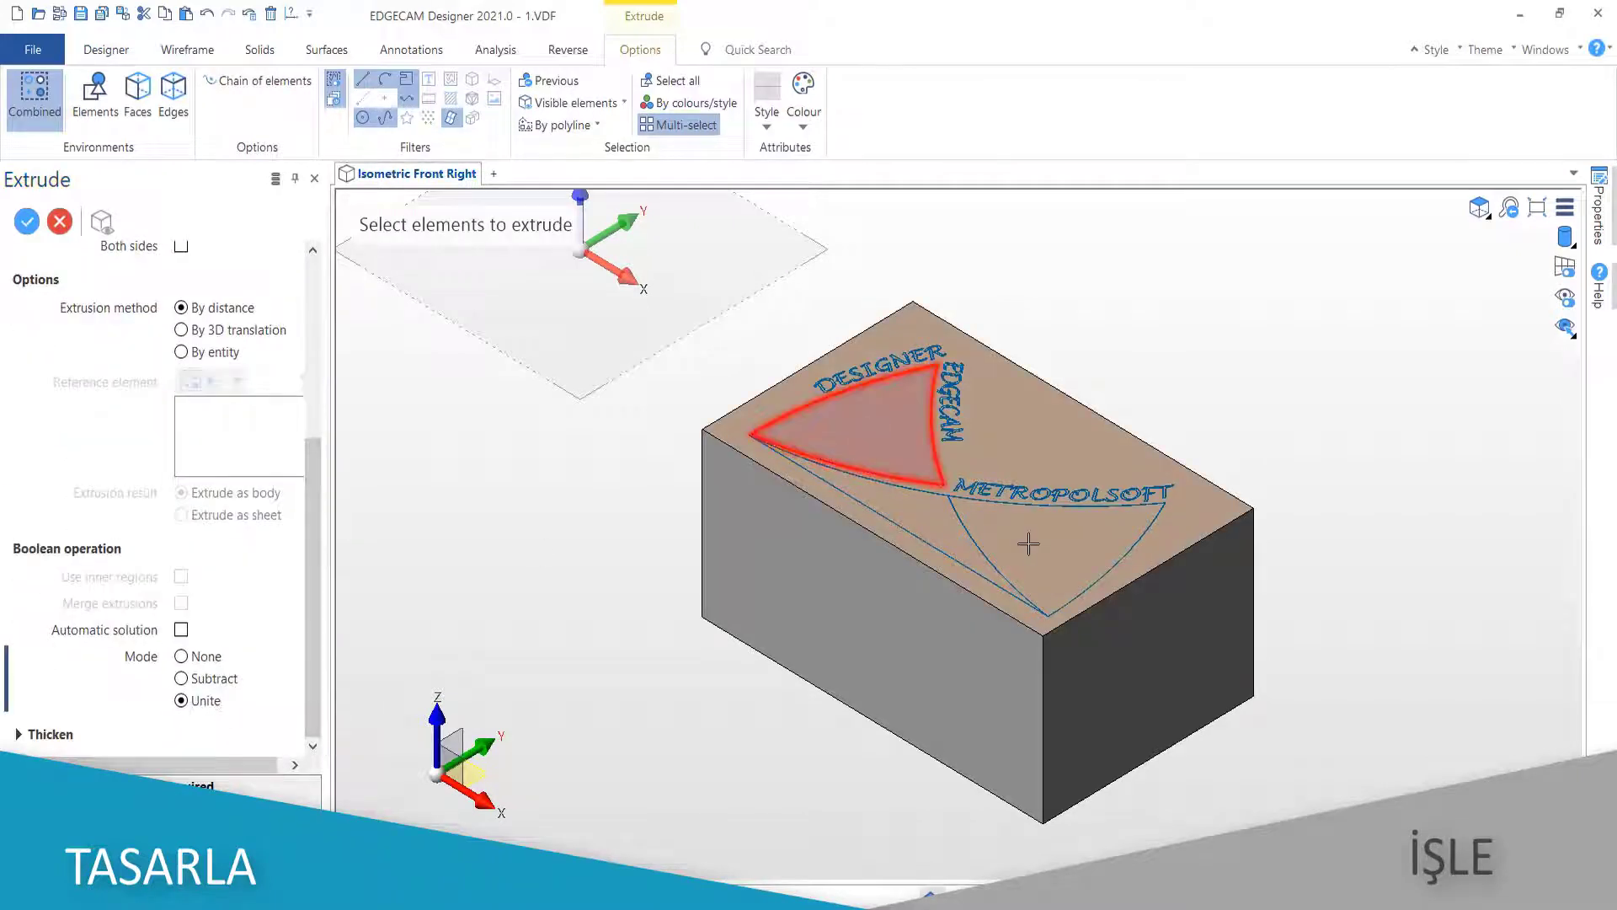
pyautogui.click(1029, 541)
pyautogui.scroll(-5, 224, 700)
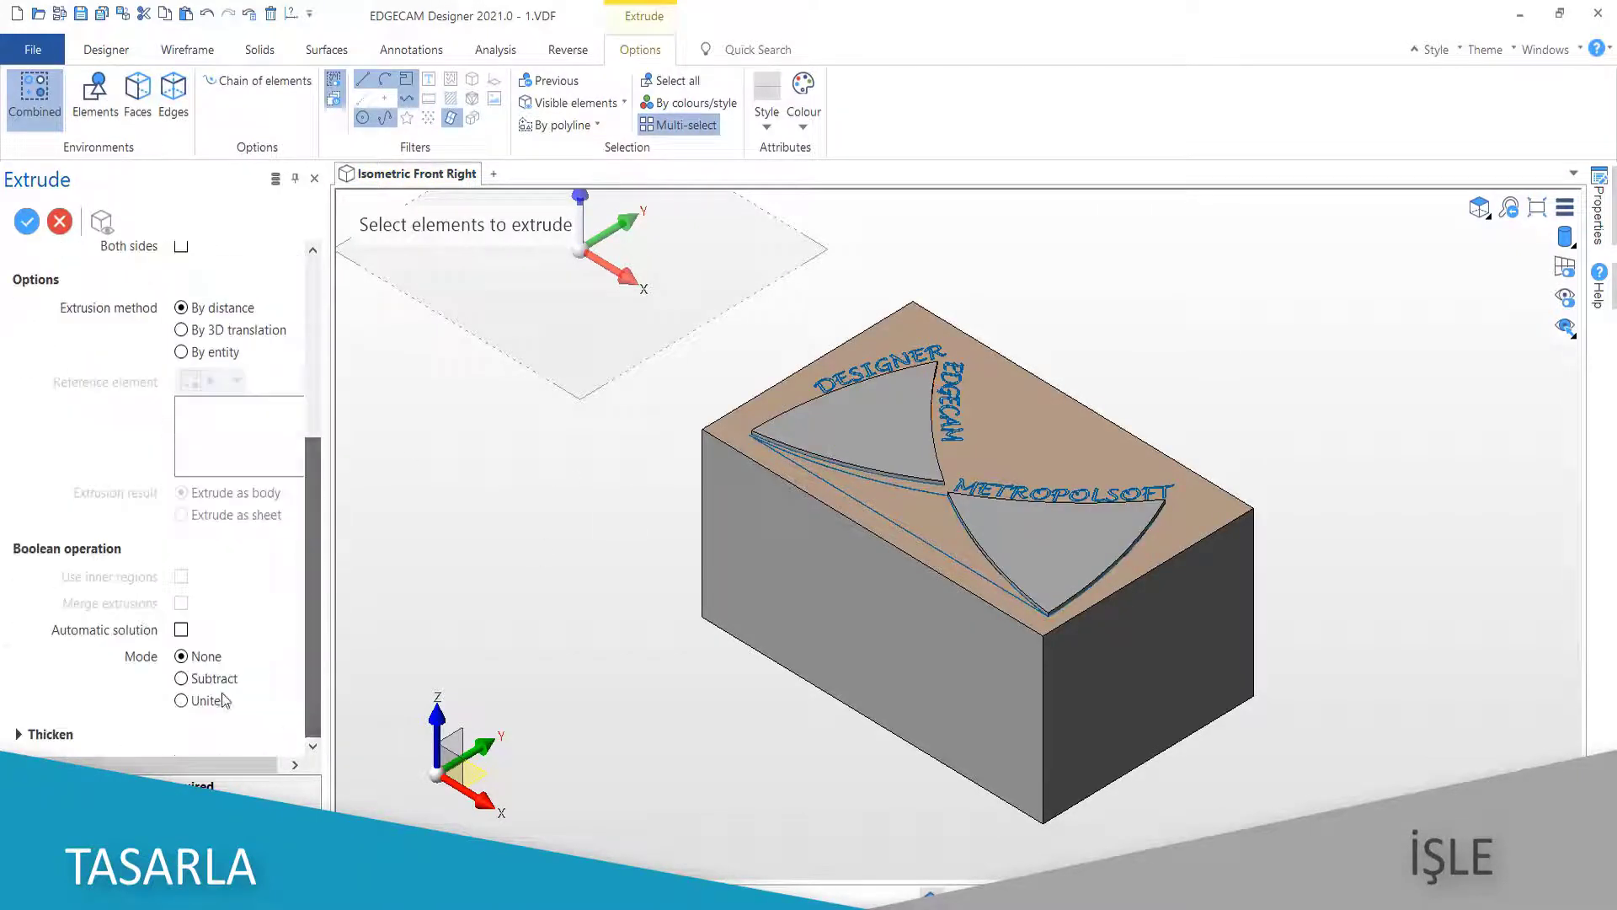
pyautogui.click(898, 504)
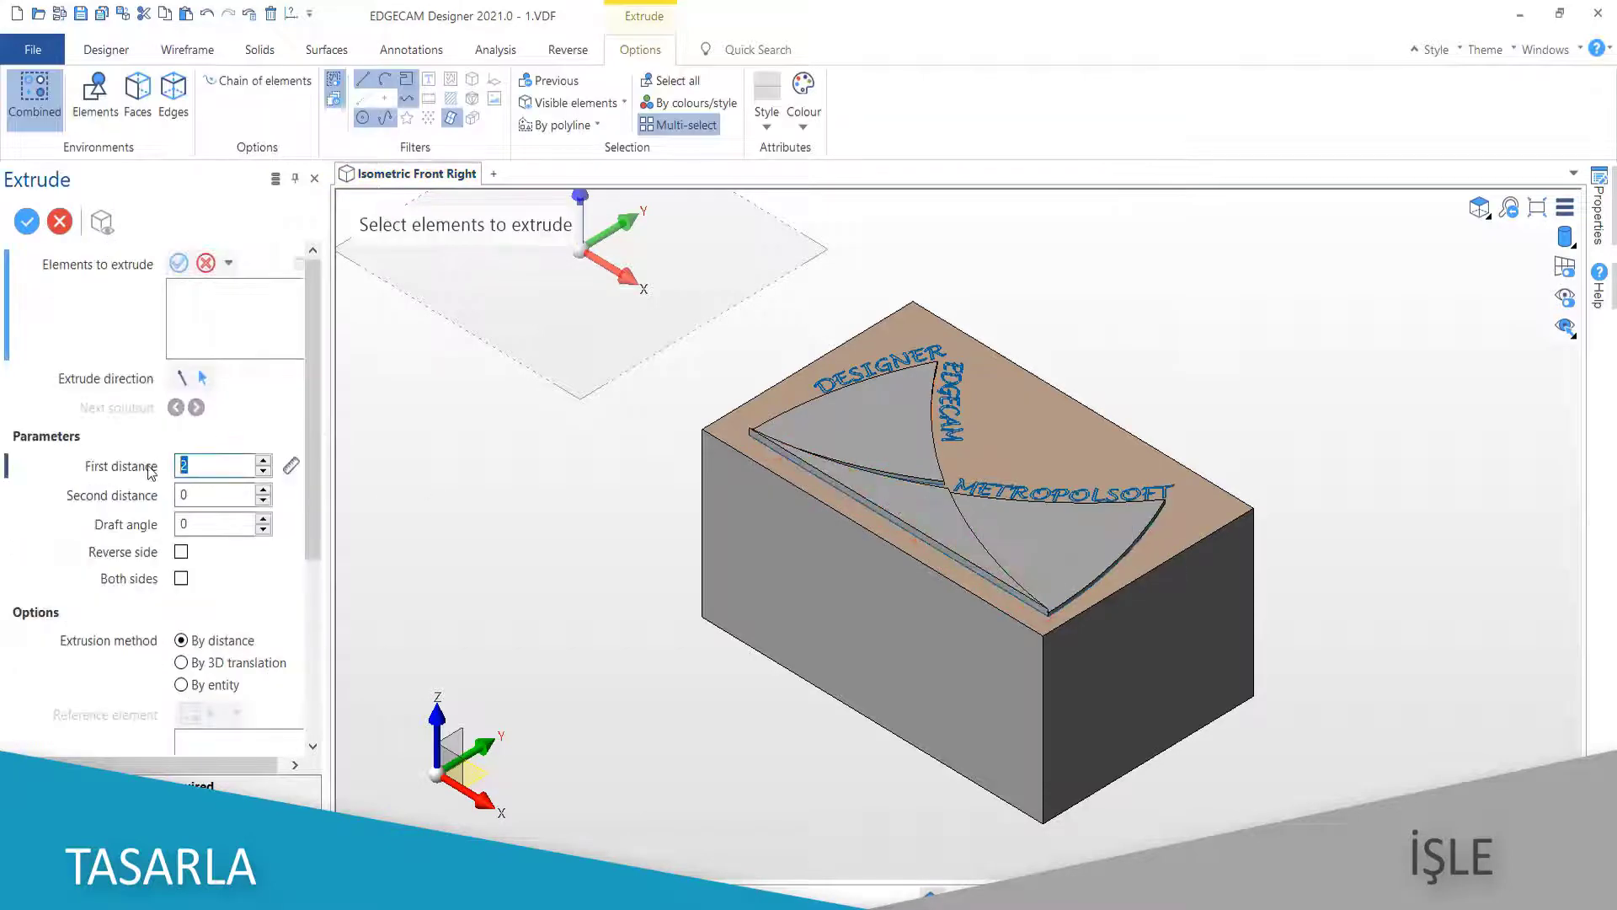
pyautogui.scroll(-5, 226, 690)
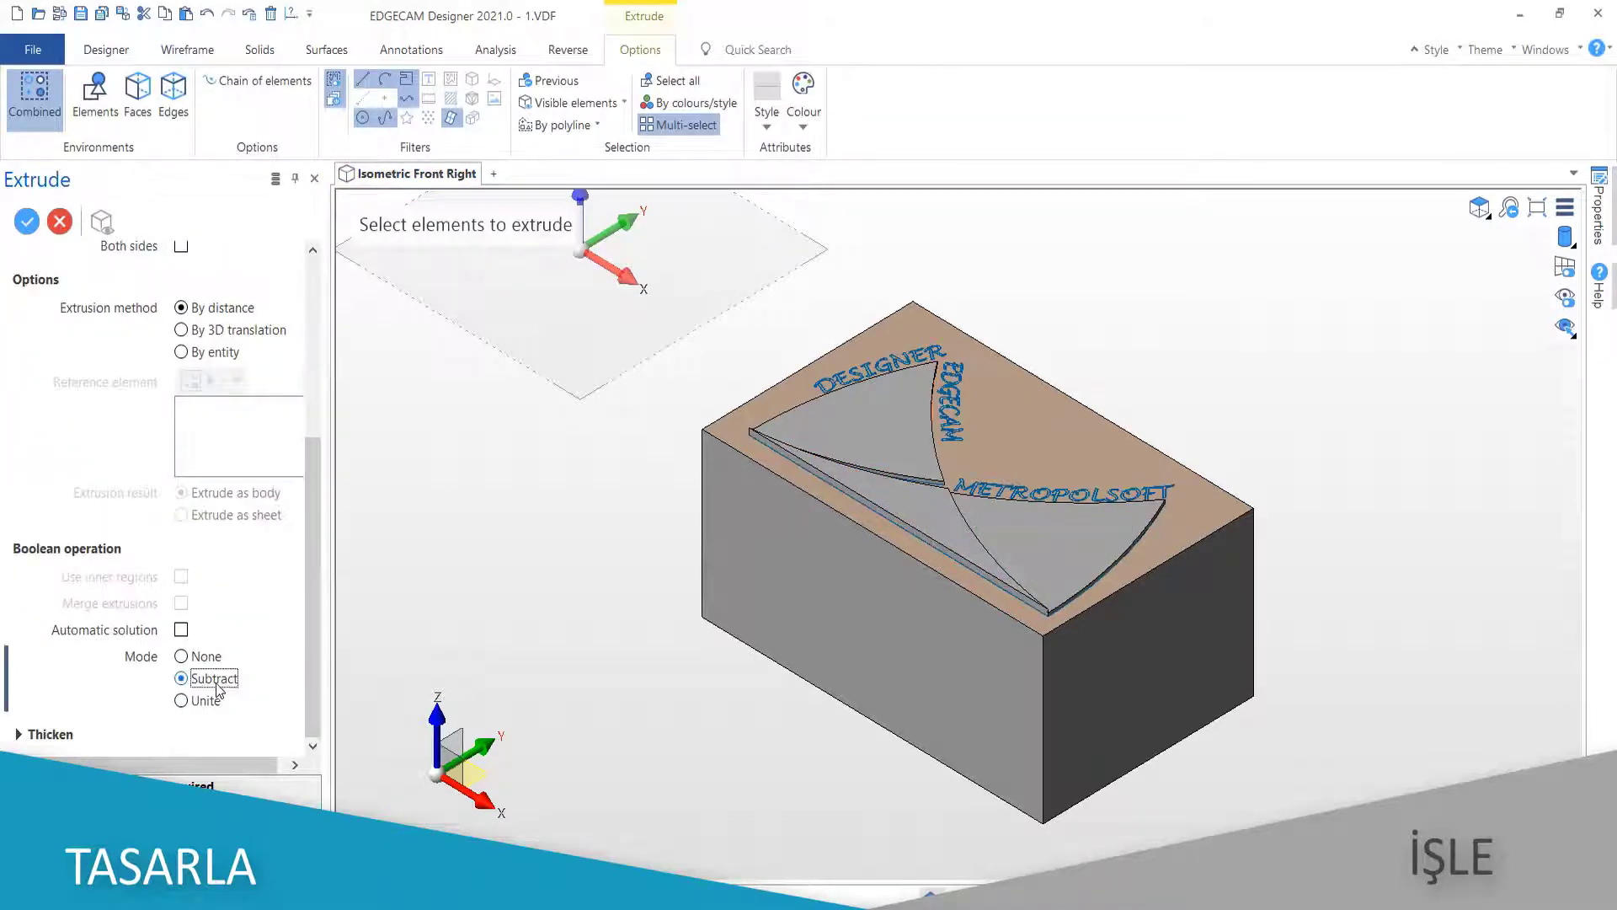
# Add the DESIGNER, EDGECAM and METROPOLSOFT letter faces to the subtract extrusion and apply it
pyautogui.click(1479, 207)
pyautogui.click(137, 97)
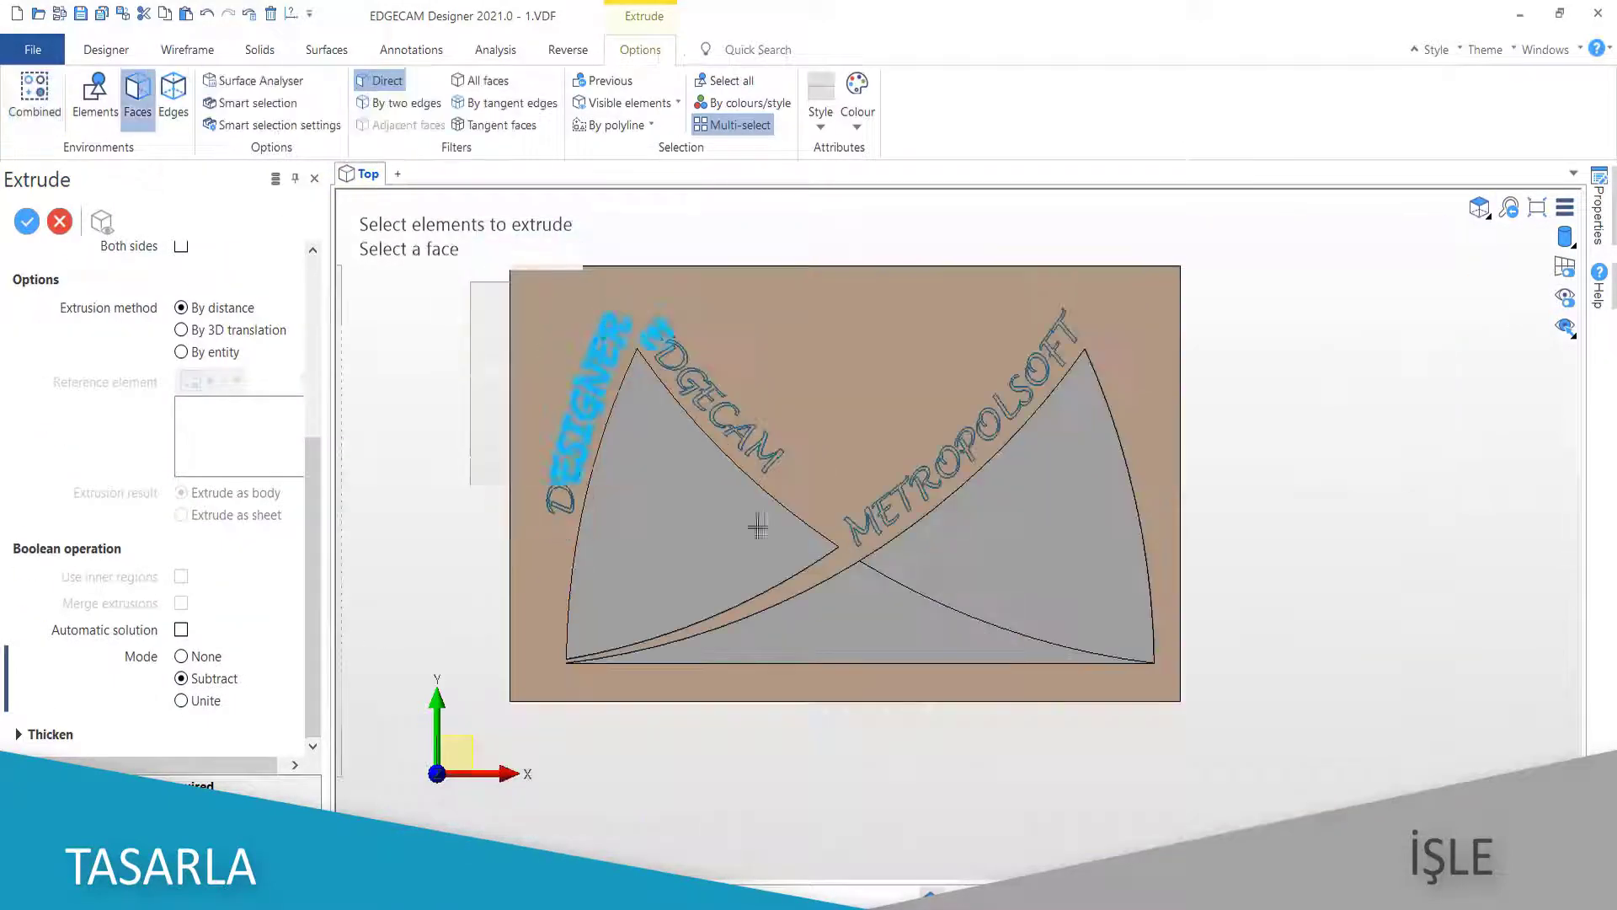
pyautogui.click(711, 395)
pyautogui.click(1011, 396)
pyautogui.scroll(5, 1042, 464)
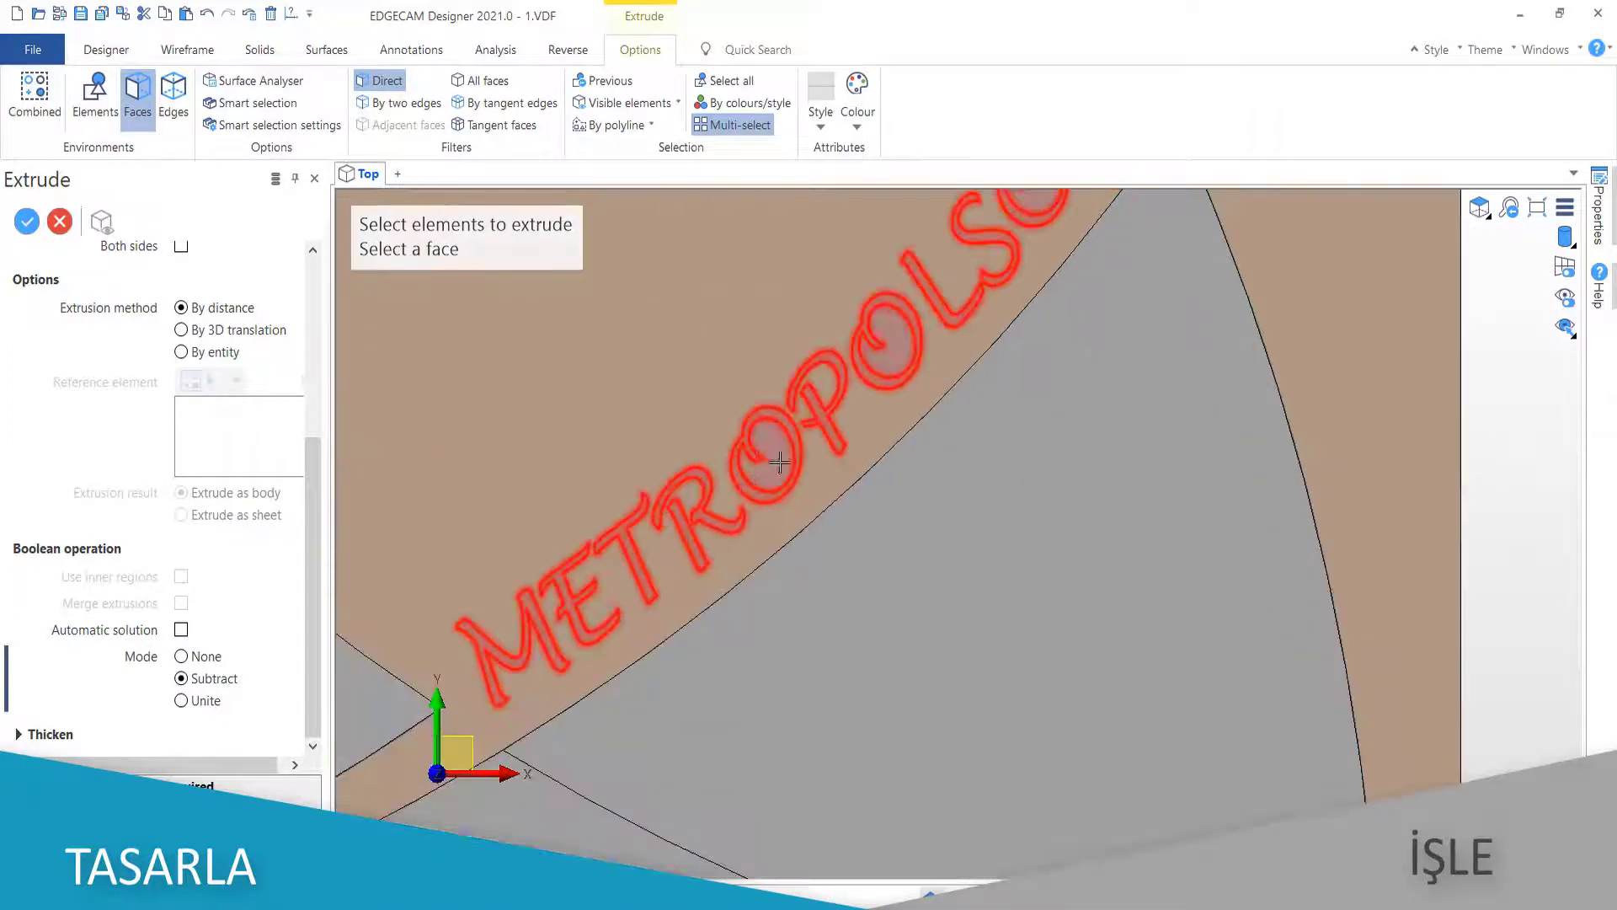
pyautogui.scroll(-2, 1057, 426)
pyautogui.scroll(-2, 539, 514)
pyautogui.scroll(4, 742, 505)
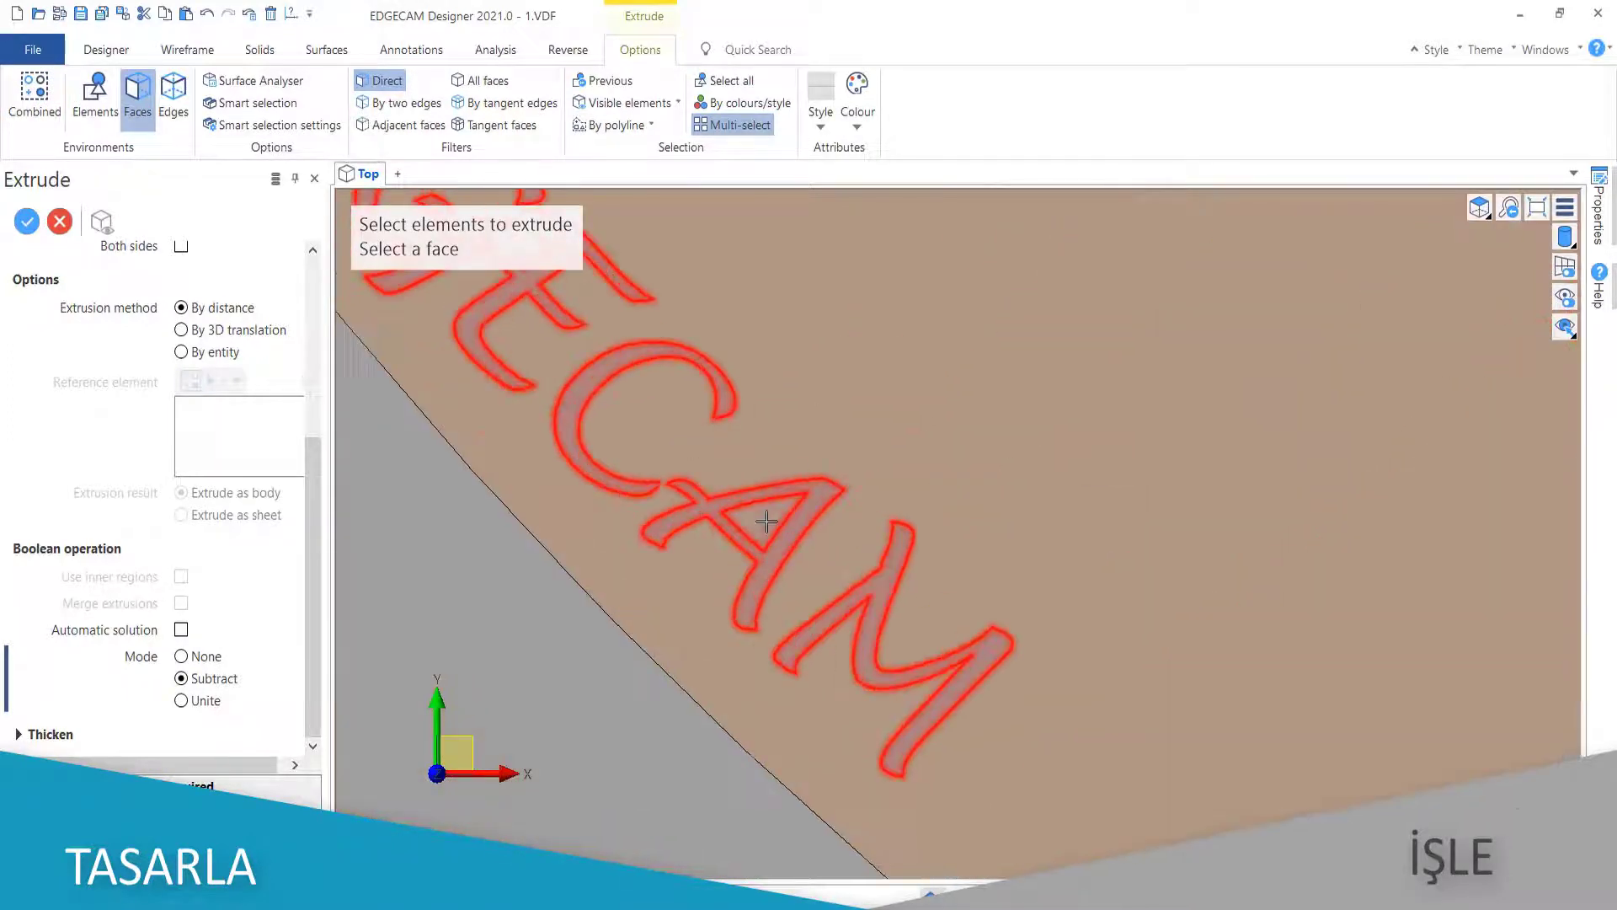
pyautogui.click(1488, 254)
pyautogui.scroll(-3, 1488, 254)
pyautogui.click(1479, 207)
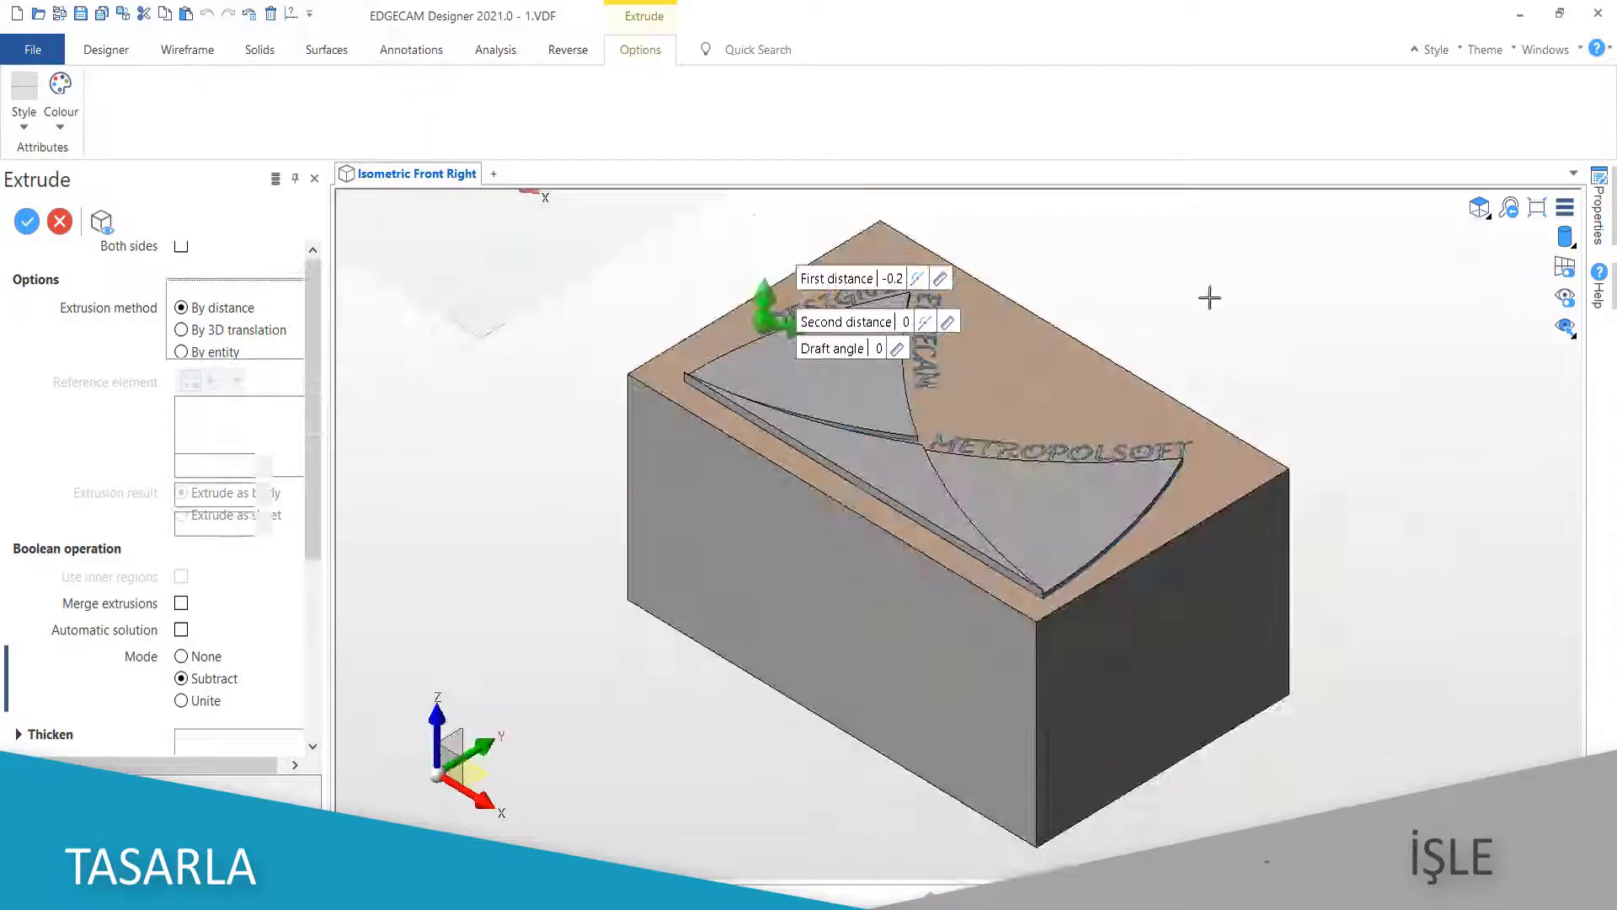
pyautogui.press('Return')
# Orbit the block to inspect the engraved top, then return to Isometric Front Right
pyautogui.click(74, 357)
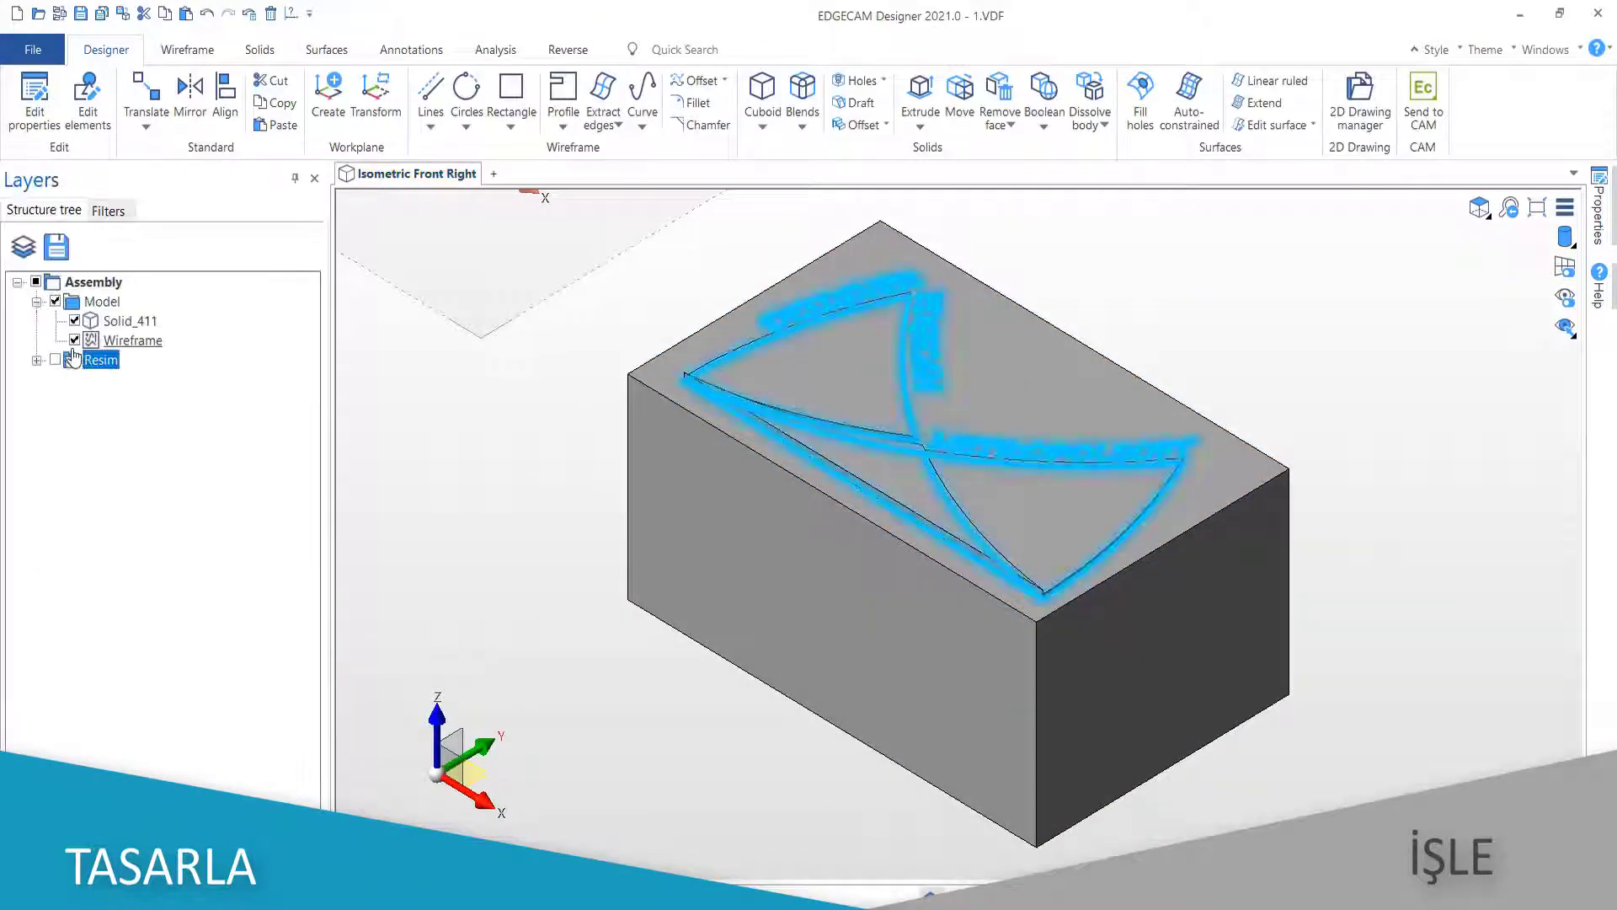
pyautogui.moveTo(509, 534); pyautogui.dragTo(542, 559, button='middle')
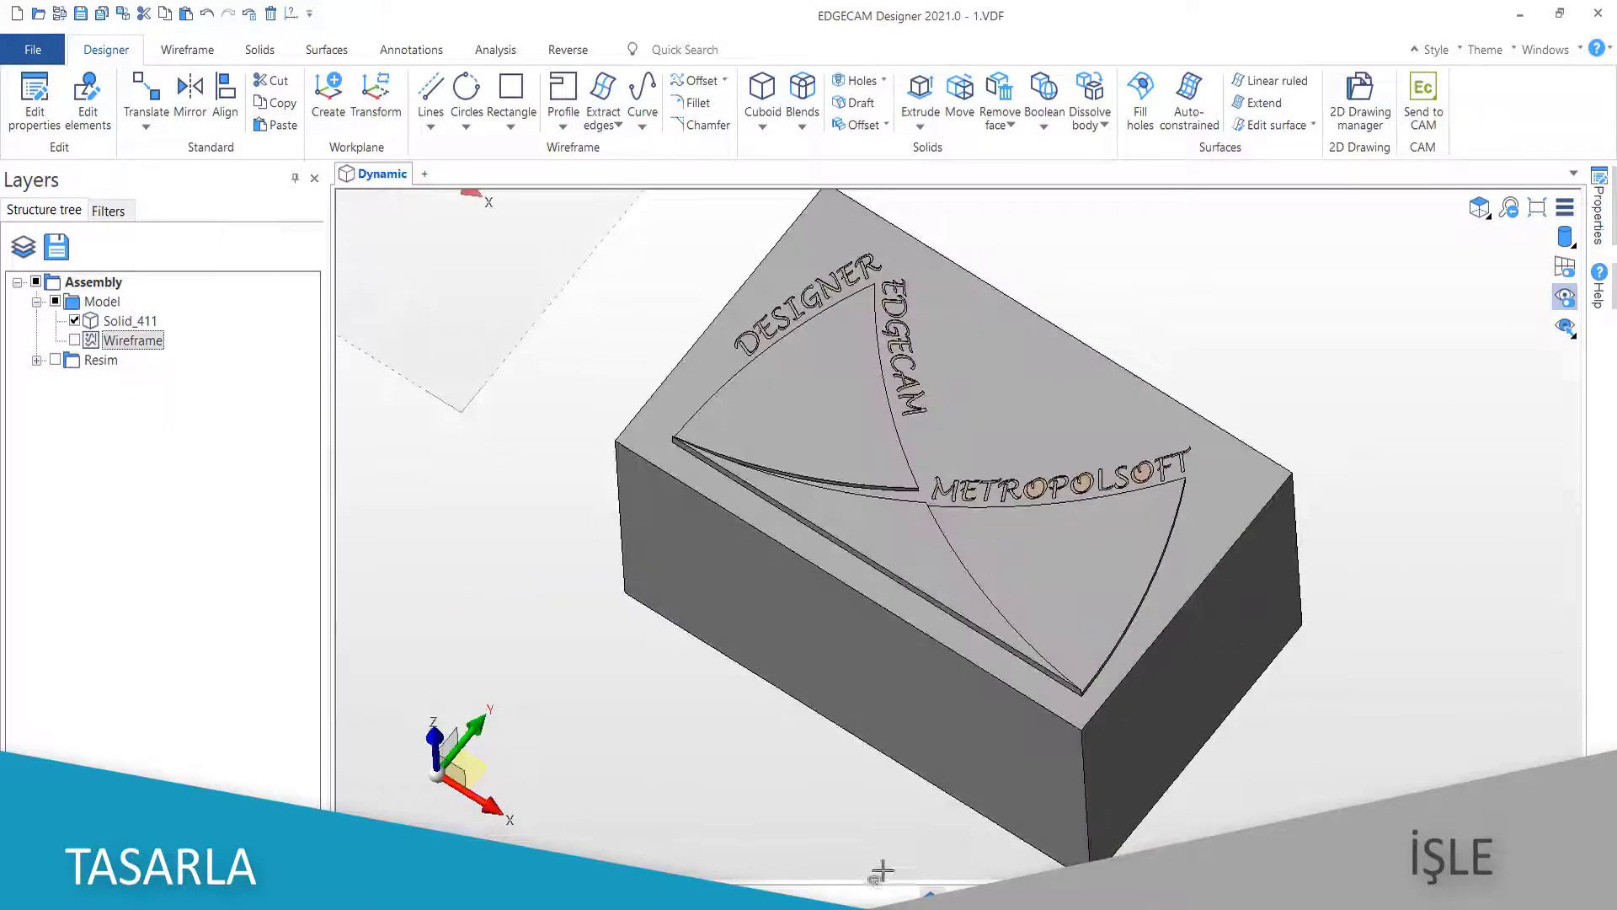
pyautogui.moveTo(857, 693); pyautogui.dragTo(926, 665, button='middle')
pyautogui.click(1479, 207)
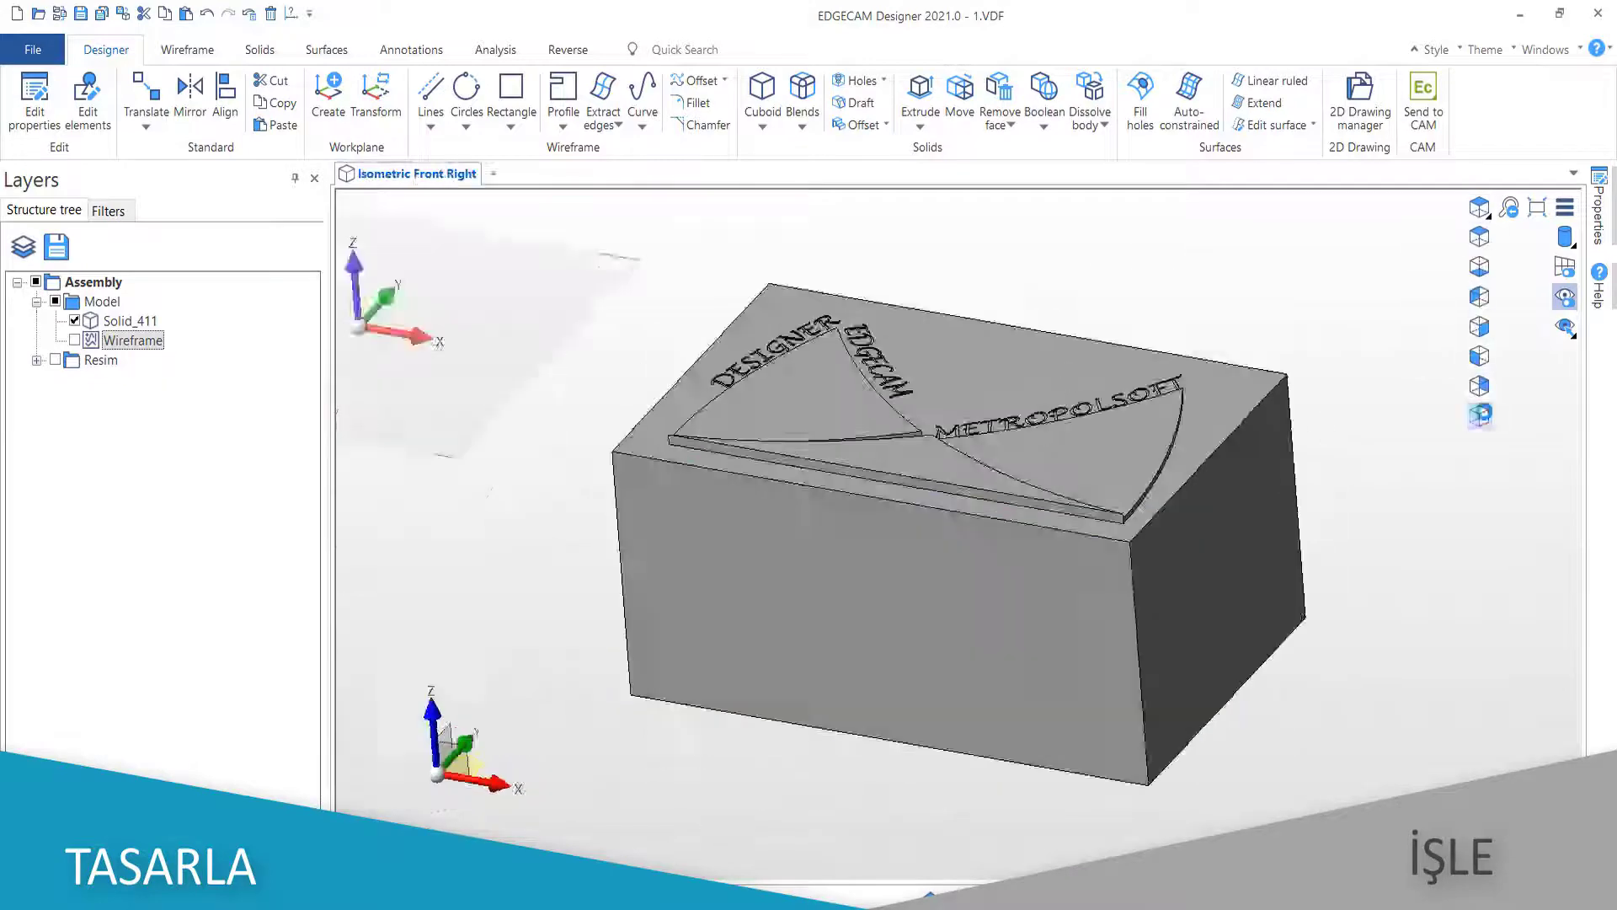
# Apply the Silver material to the whole block from the materials library
pyautogui.click(1545, 49)
pyautogui.click(1508, 234)
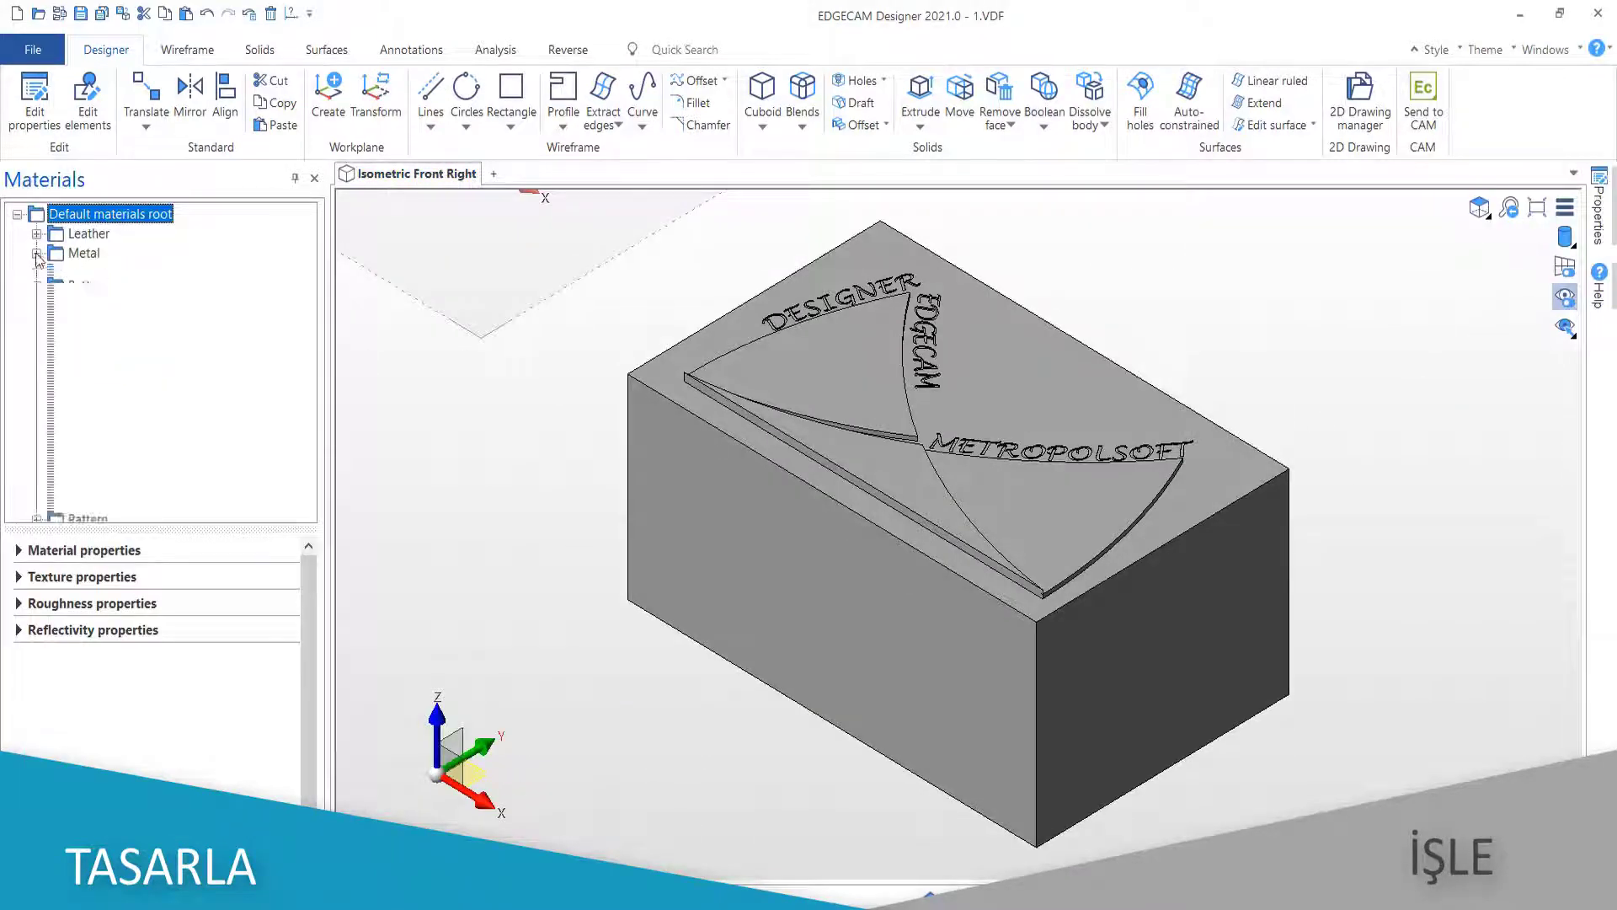
pyautogui.rightClick(102, 428)
pyautogui.click(223, 438)
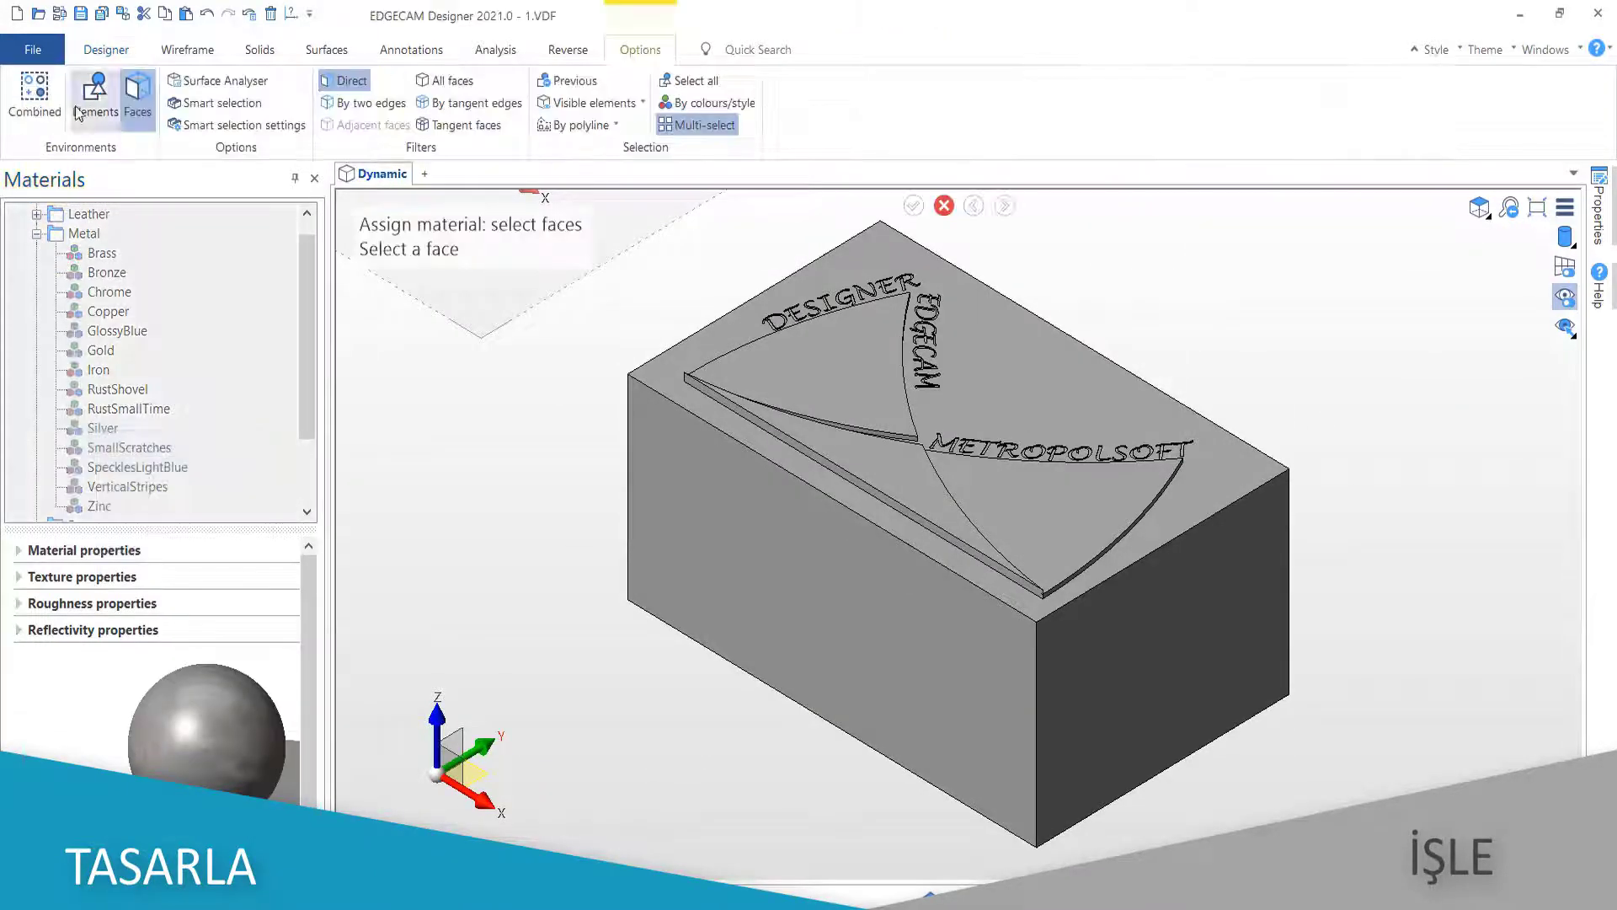
pyautogui.click(814, 468)
# Apply the Iron material to the block's side faces and show it in front-right isometric
pyautogui.rightClick(128, 376)
pyautogui.click(160, 387)
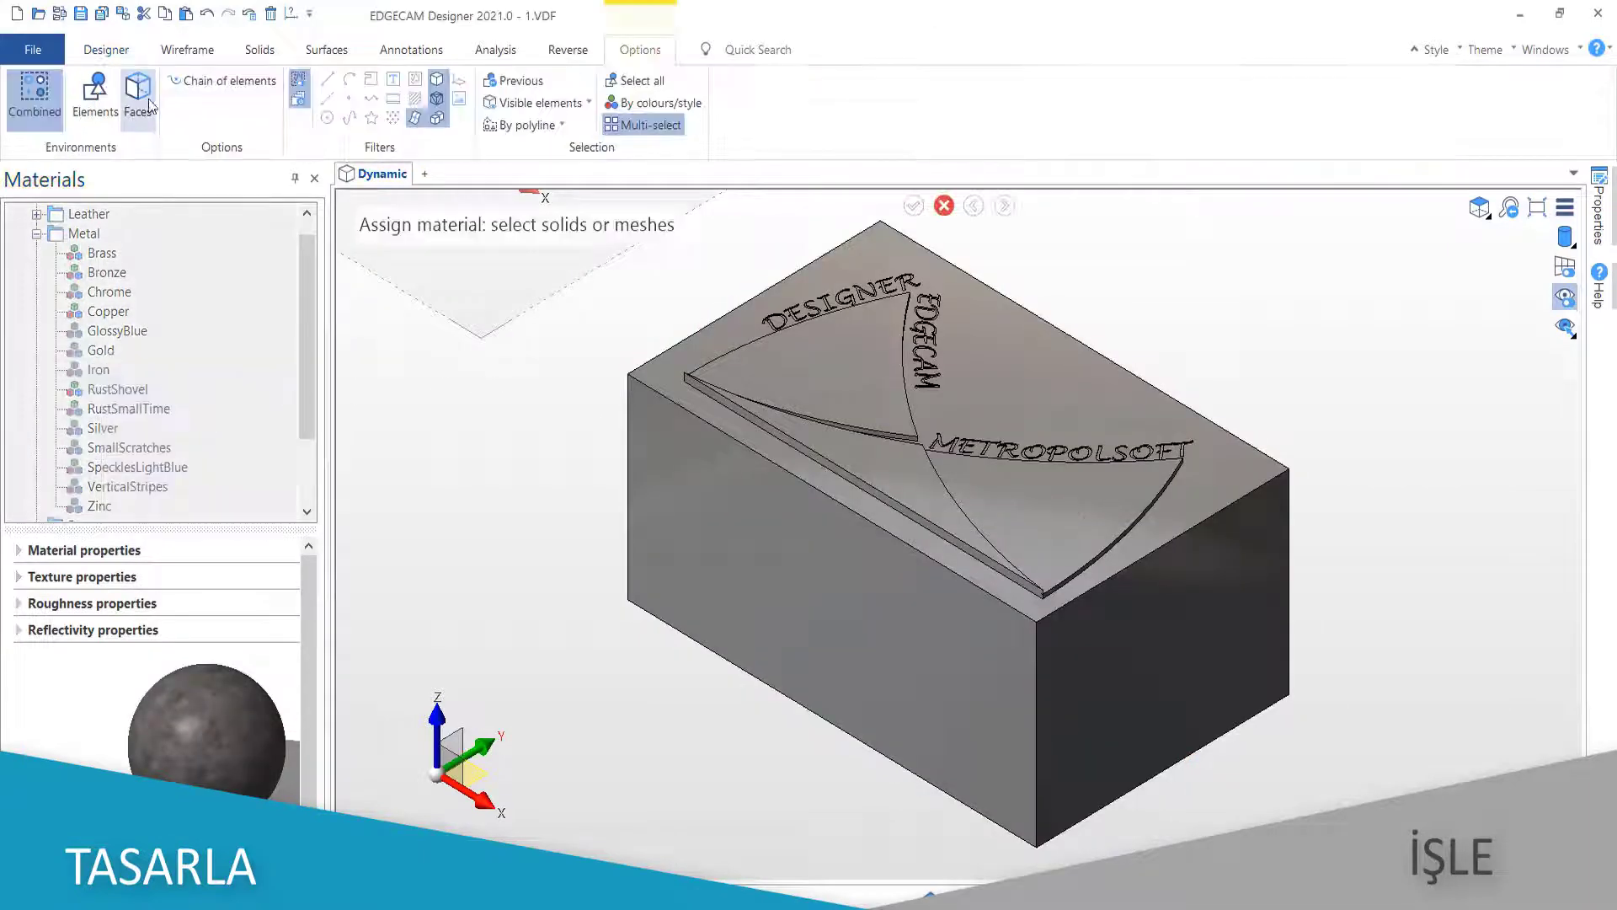
pyautogui.click(138, 99)
pyautogui.moveTo(842, 548); pyautogui.dragTo(1024, 374, button='middle')
pyautogui.click(895, 415)
pyautogui.click(758, 505)
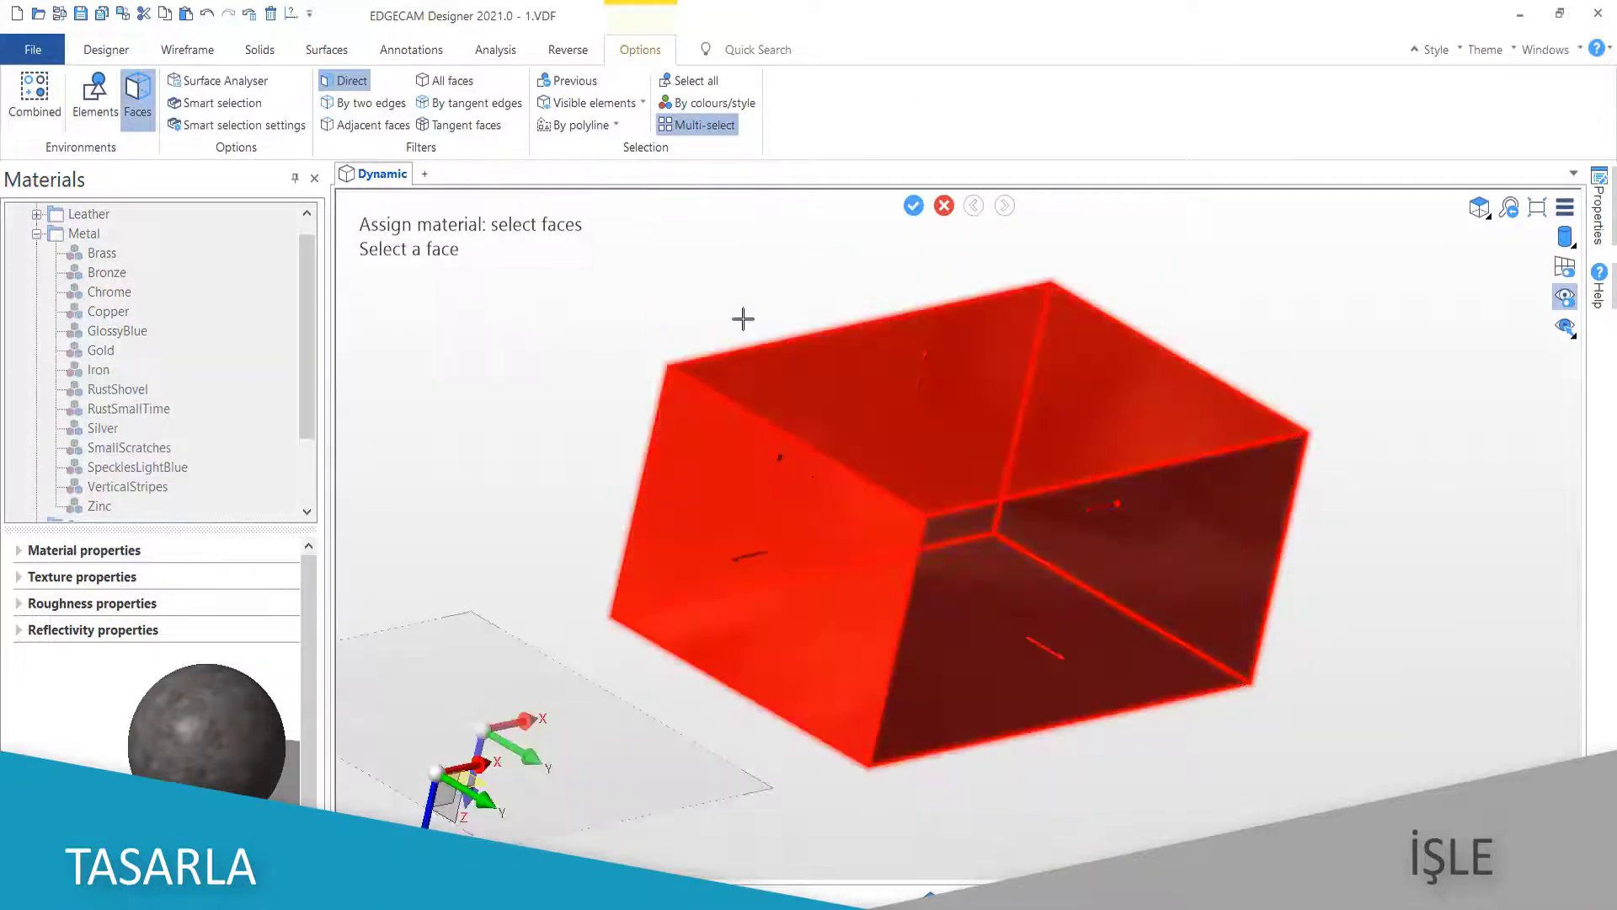
pyautogui.middleClick(1315, 306)
pyautogui.click(1480, 356)
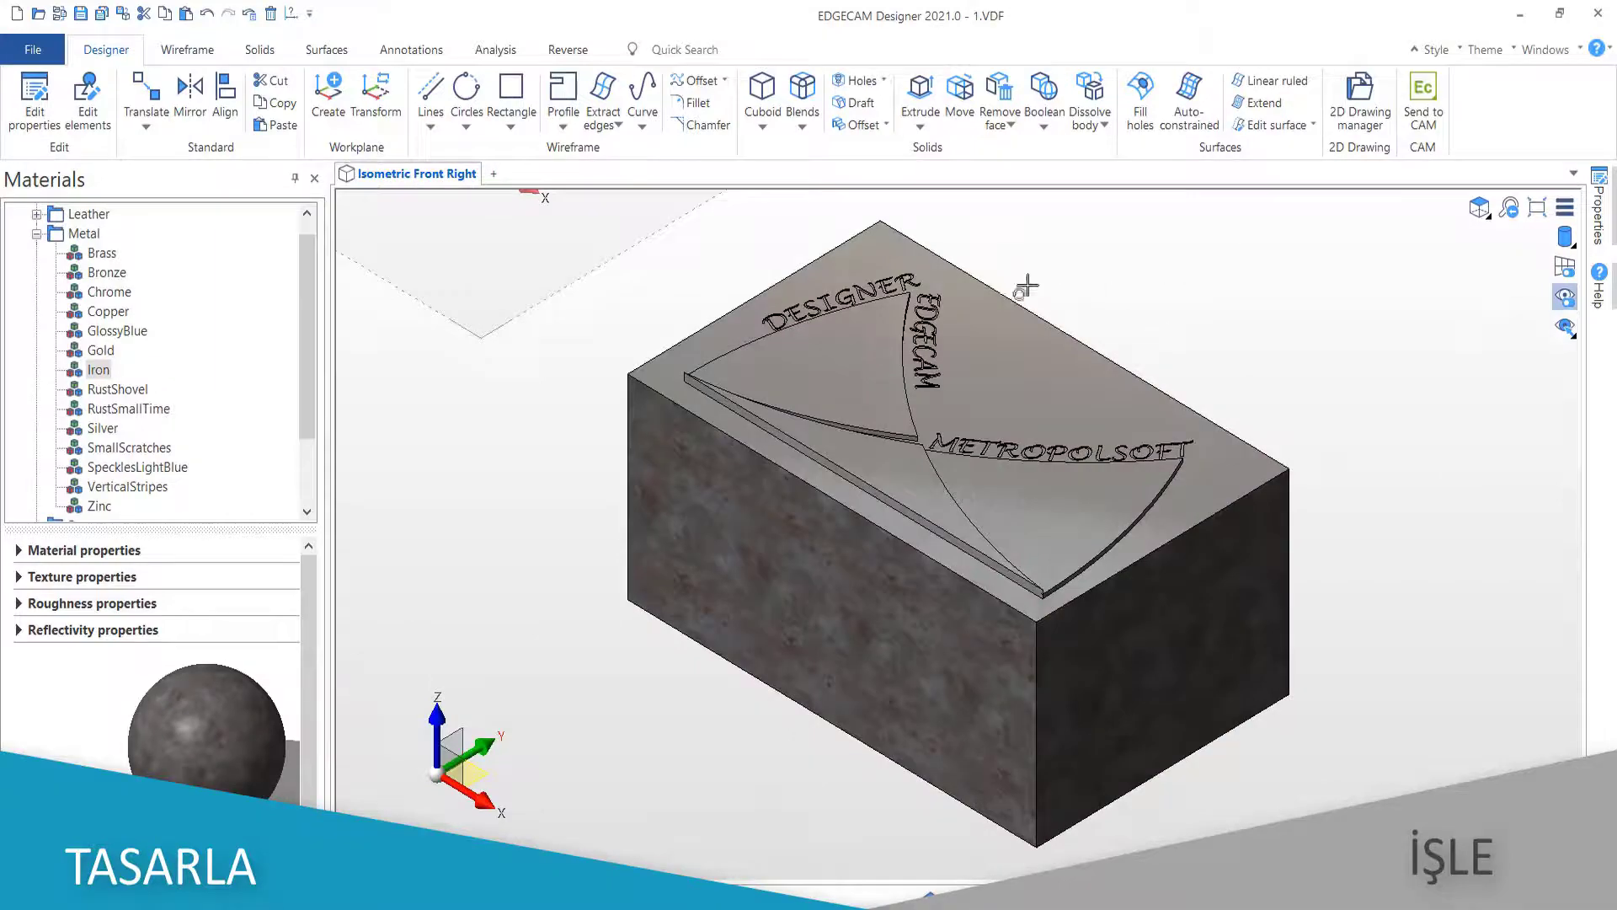
pyautogui.moveTo(1027, 287)
pyautogui.mouseDown(button='middle')
pyautogui.moveTo(977, 650)
pyautogui.moveTo(741, 712)
pyautogui.mouseUp(button='middle')
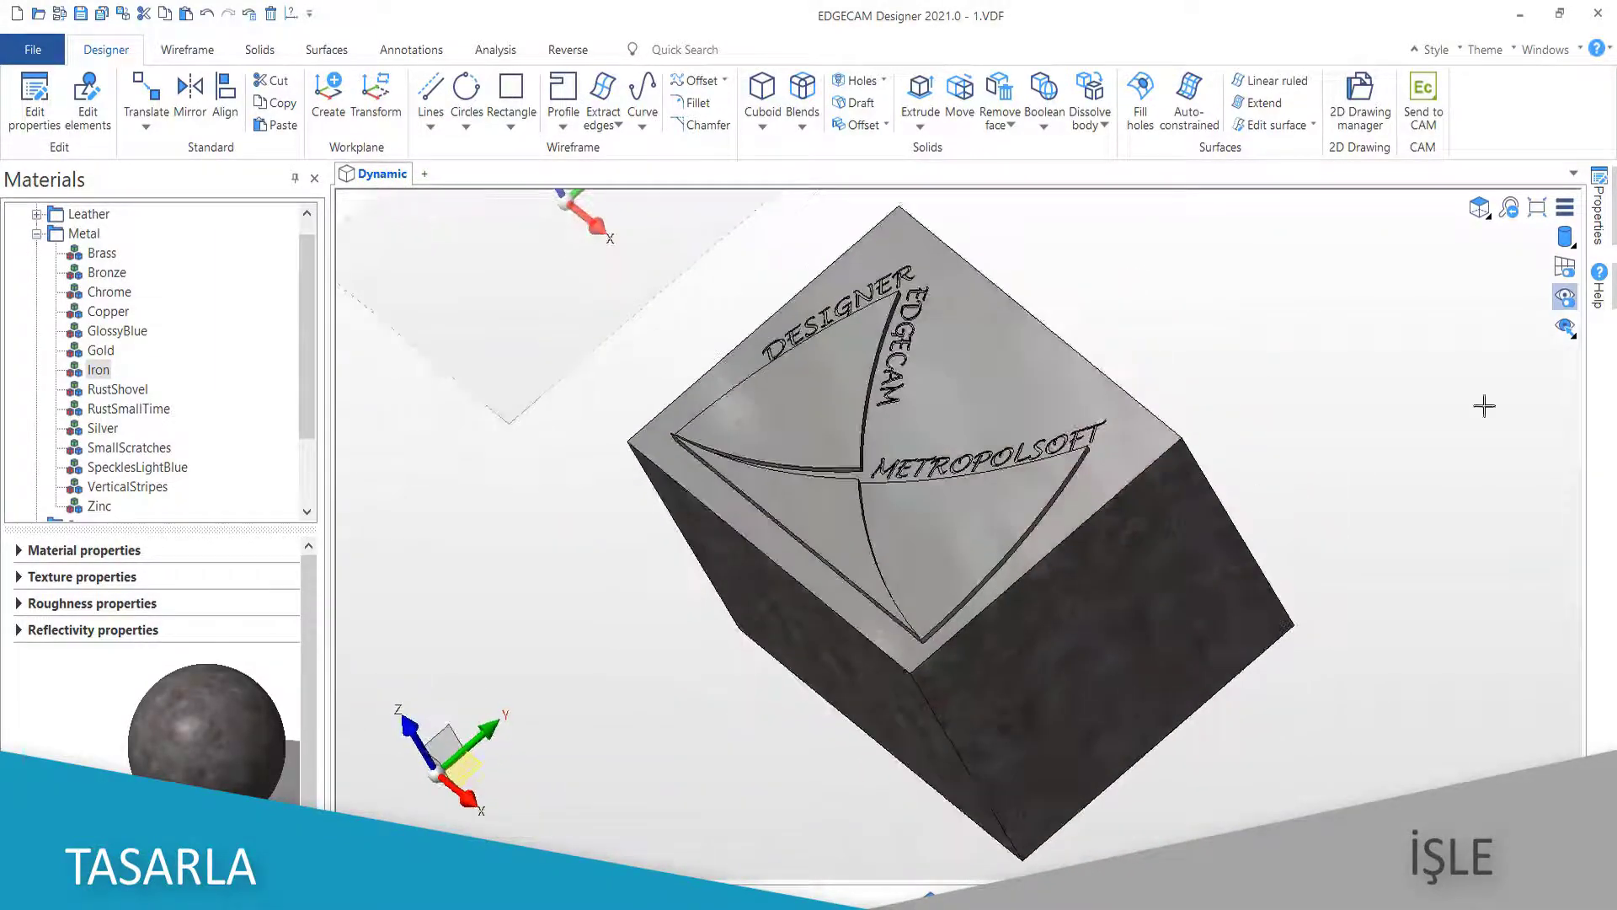
pyautogui.click(1480, 329)
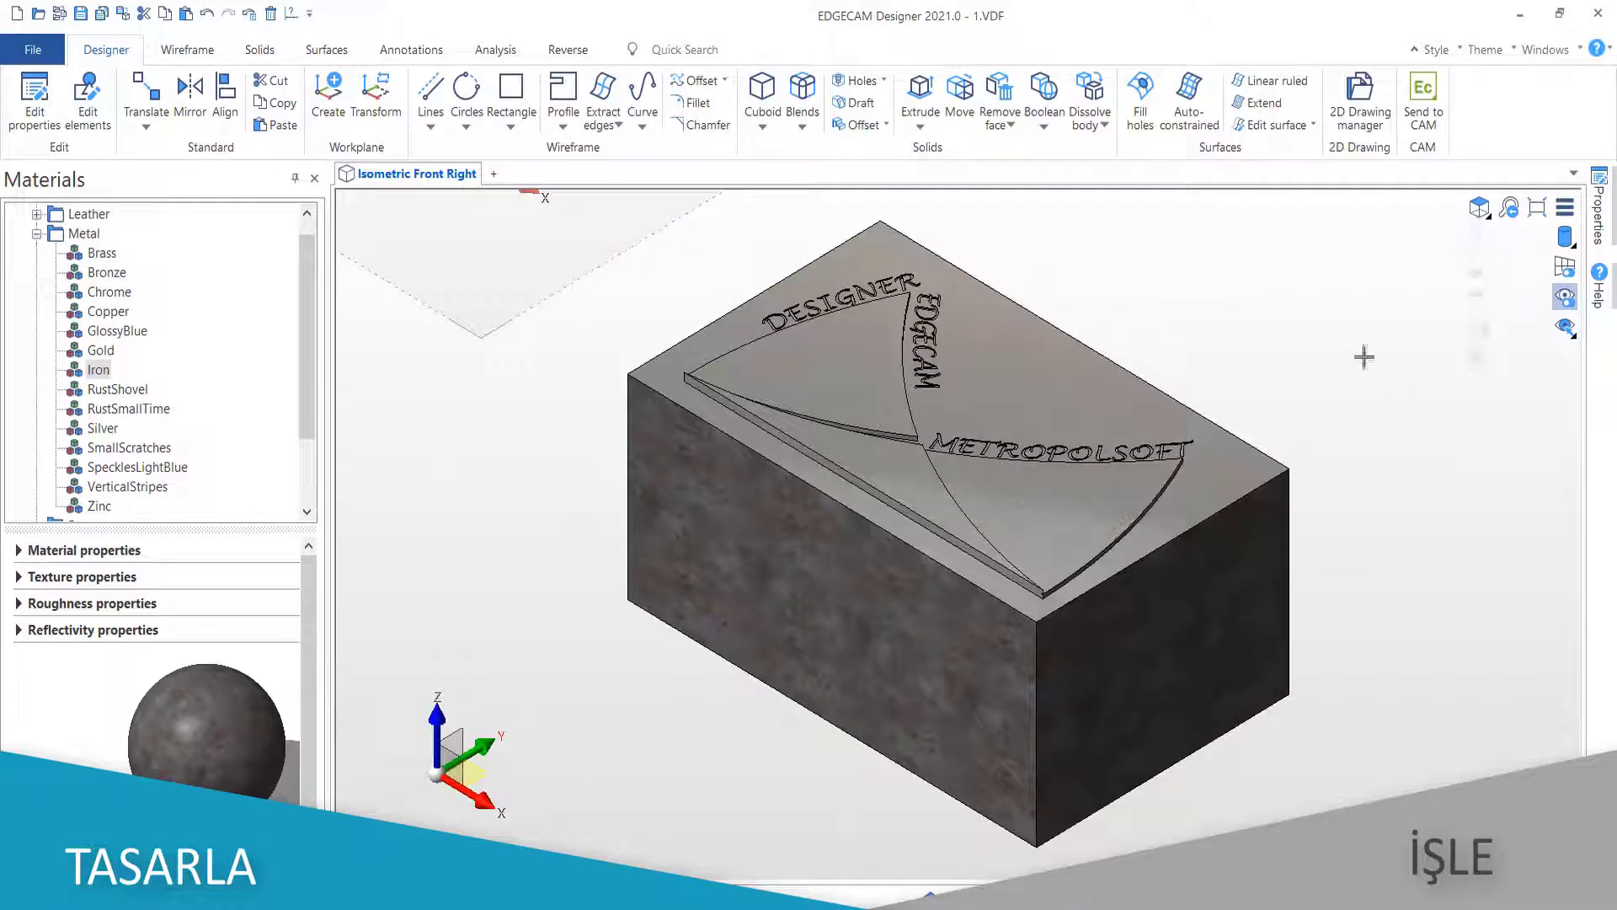
# Send the part to CAM and create 110 × 68 × 52 stock around it
pyautogui.click(1432, 84)
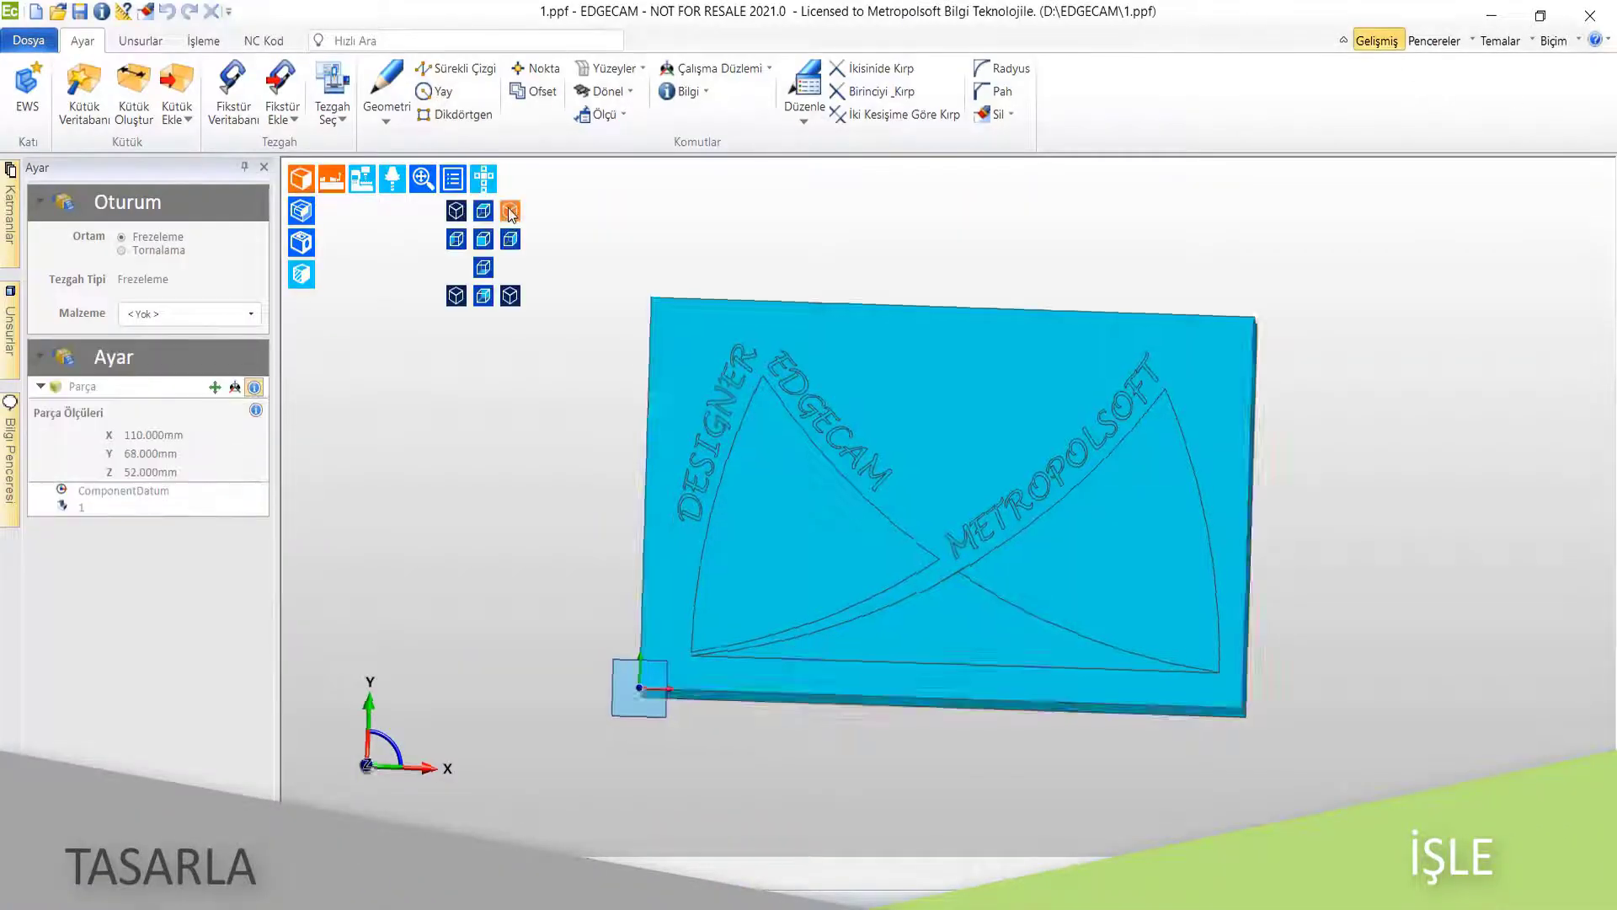
pyautogui.click(131, 84)
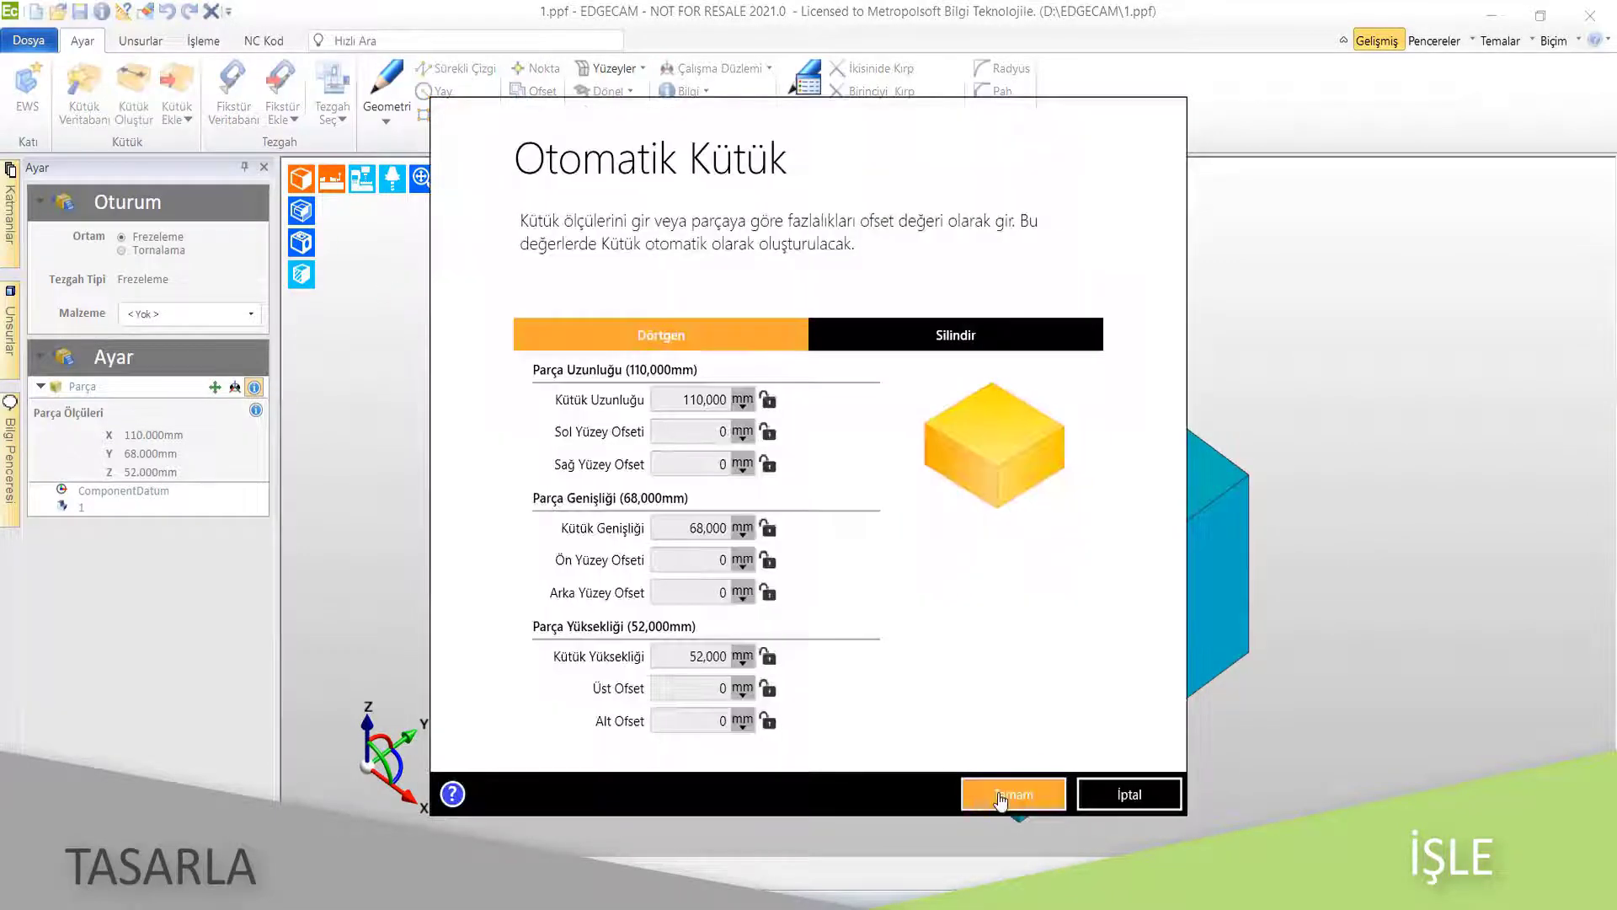
pyautogui.click(1011, 790)
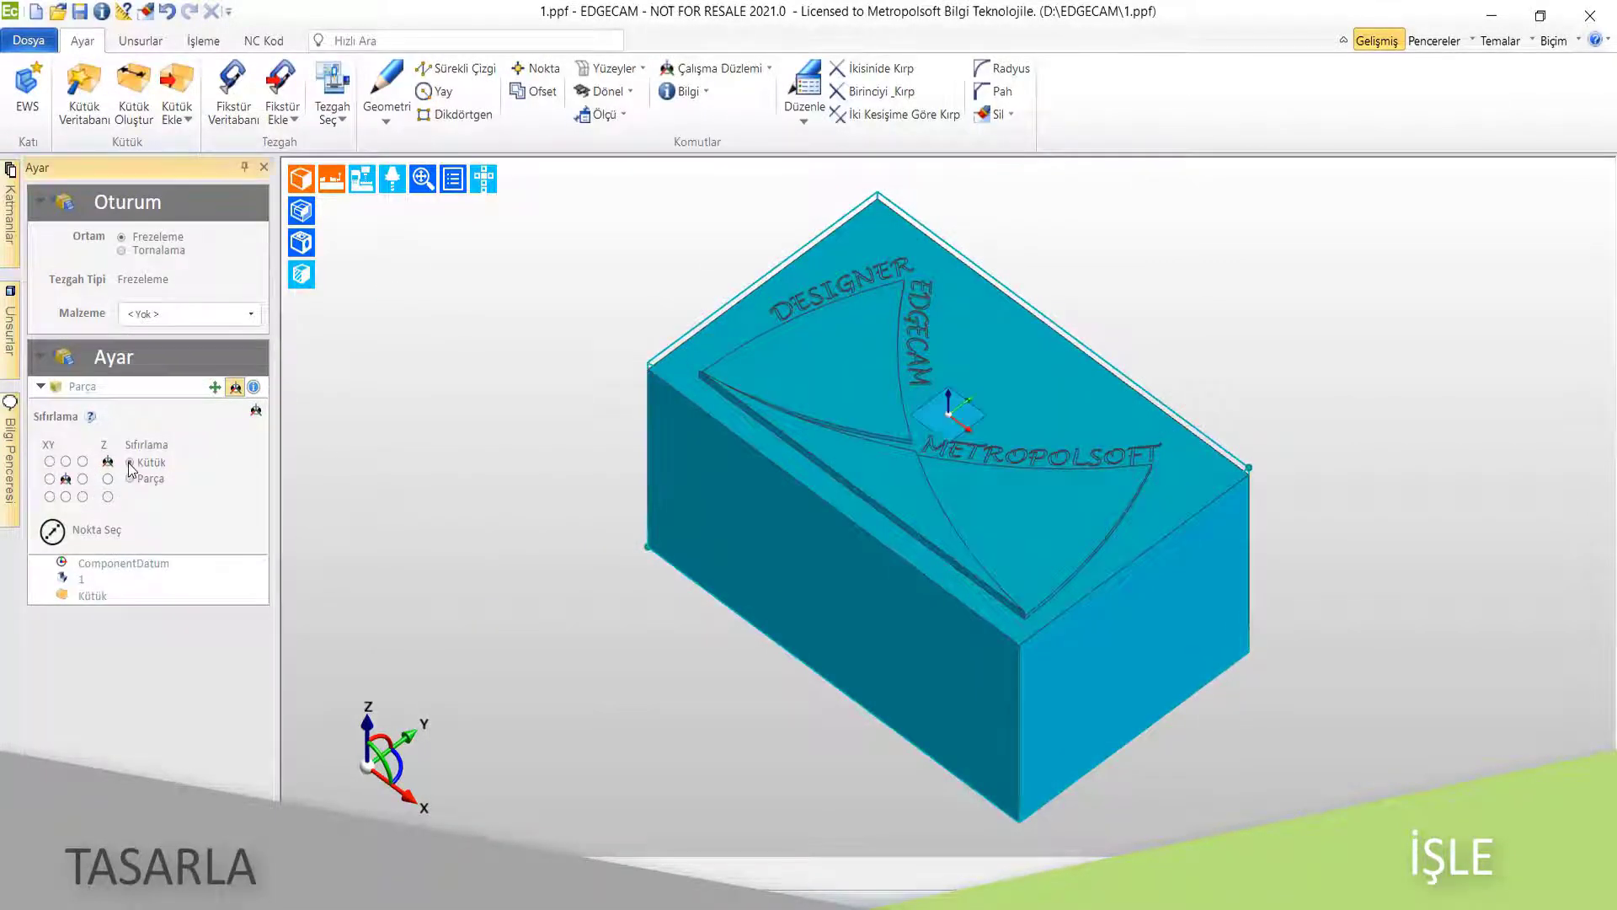
# Set up the milling operation on the Sample Mill Vertical mm machine
pyautogui.click(323, 81)
pyautogui.click(640, 401)
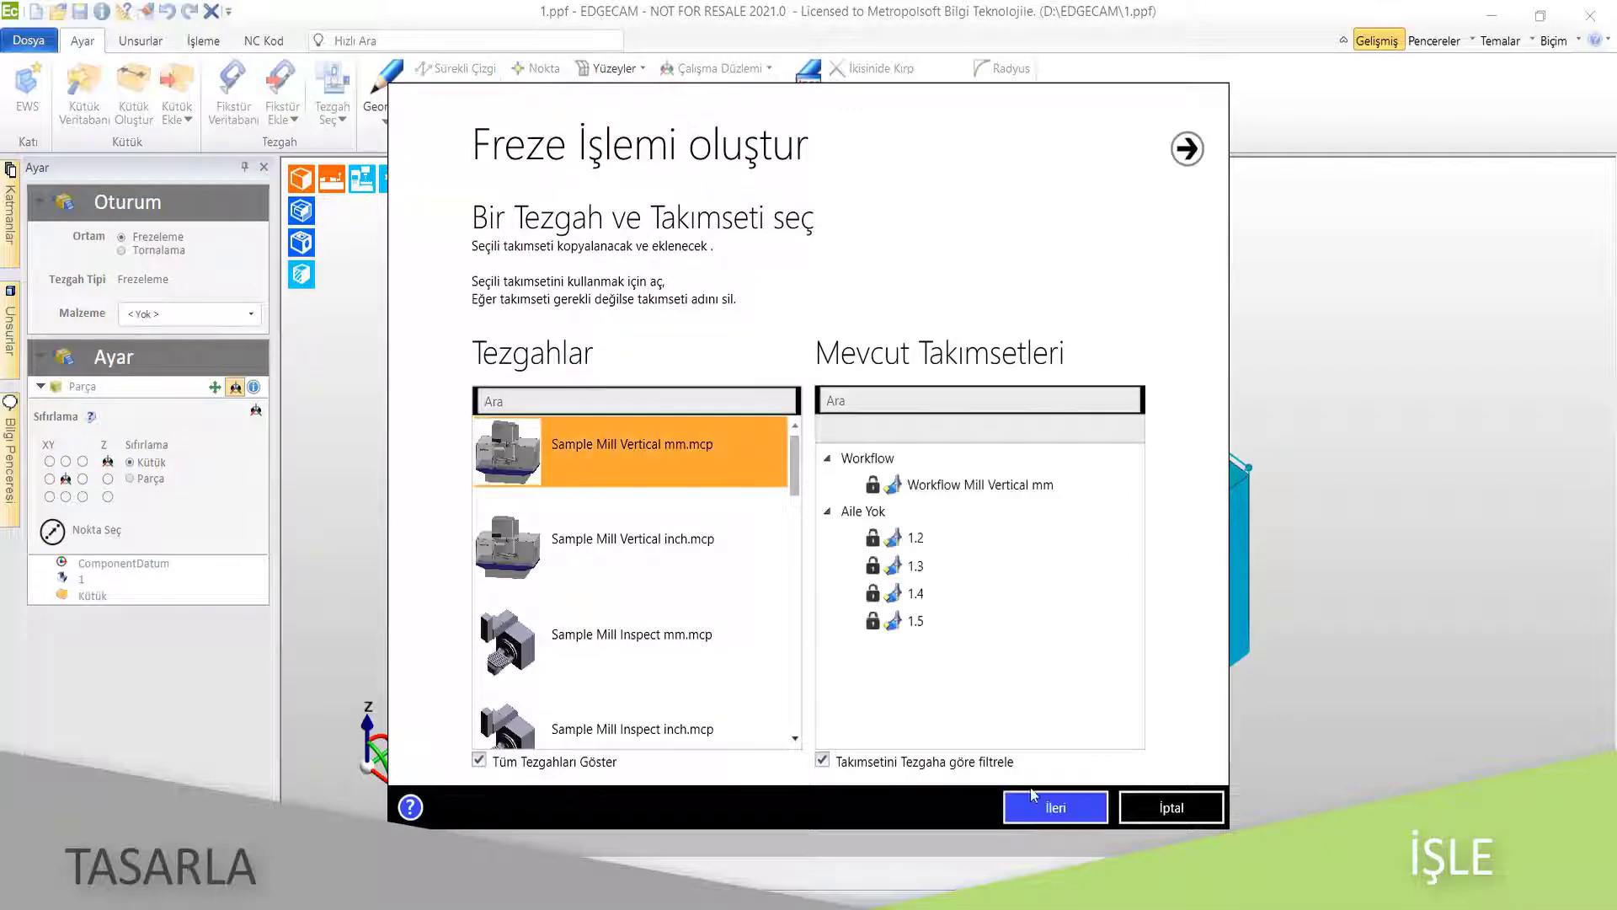
pyautogui.click(1050, 807)
pyautogui.click(332, 179)
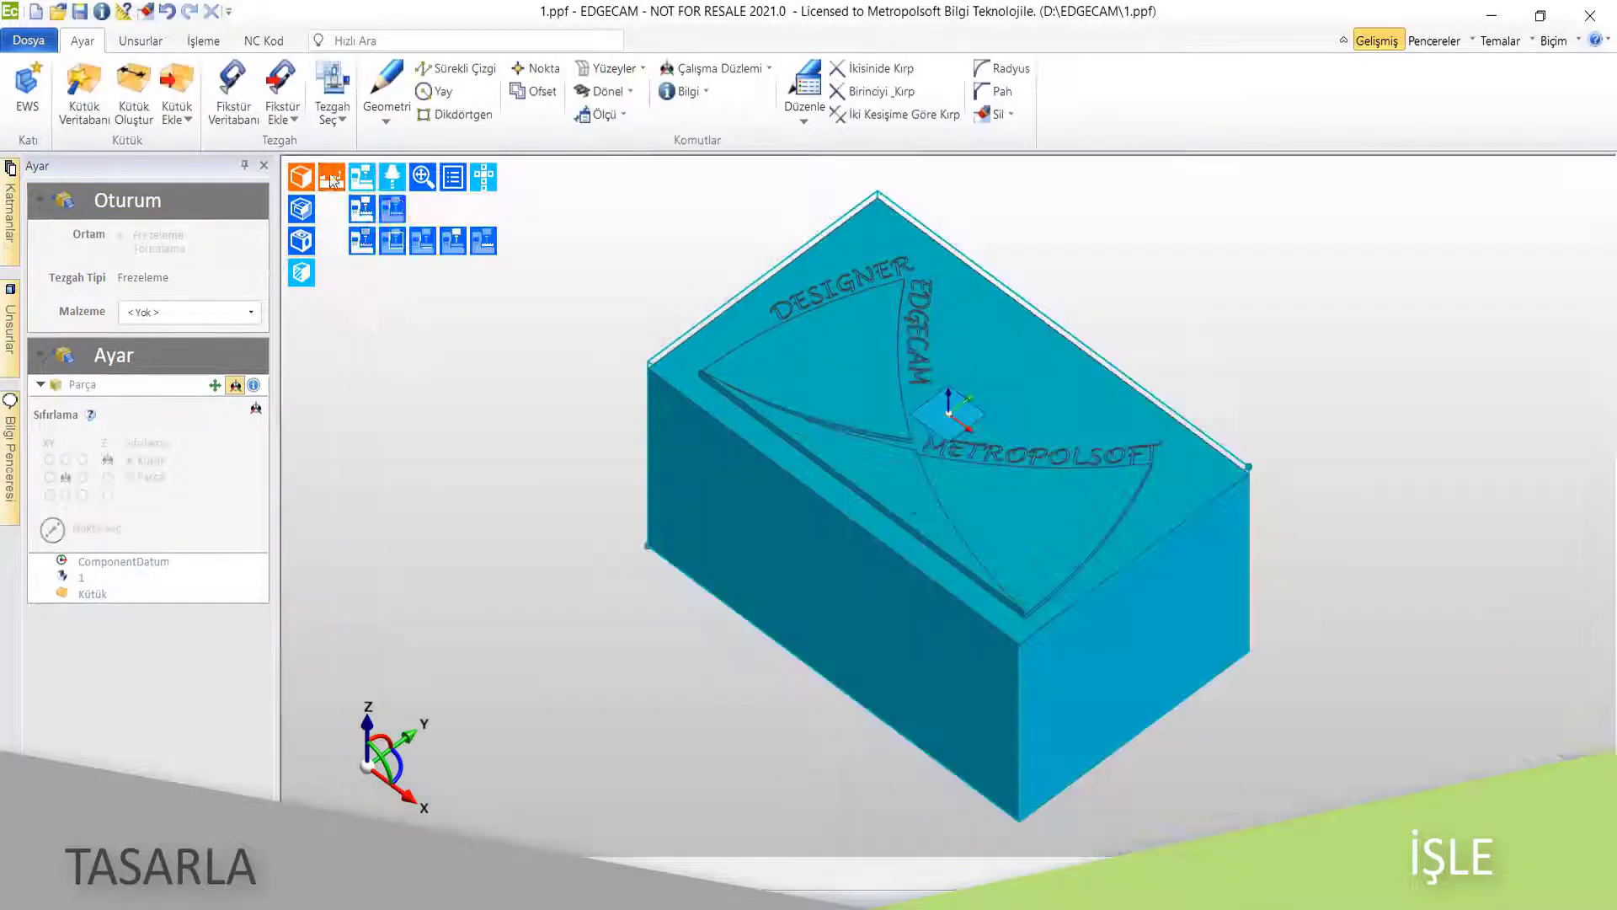
# Run Unsur Bul to detect the part's 2D pocket features
pyautogui.click(140, 41)
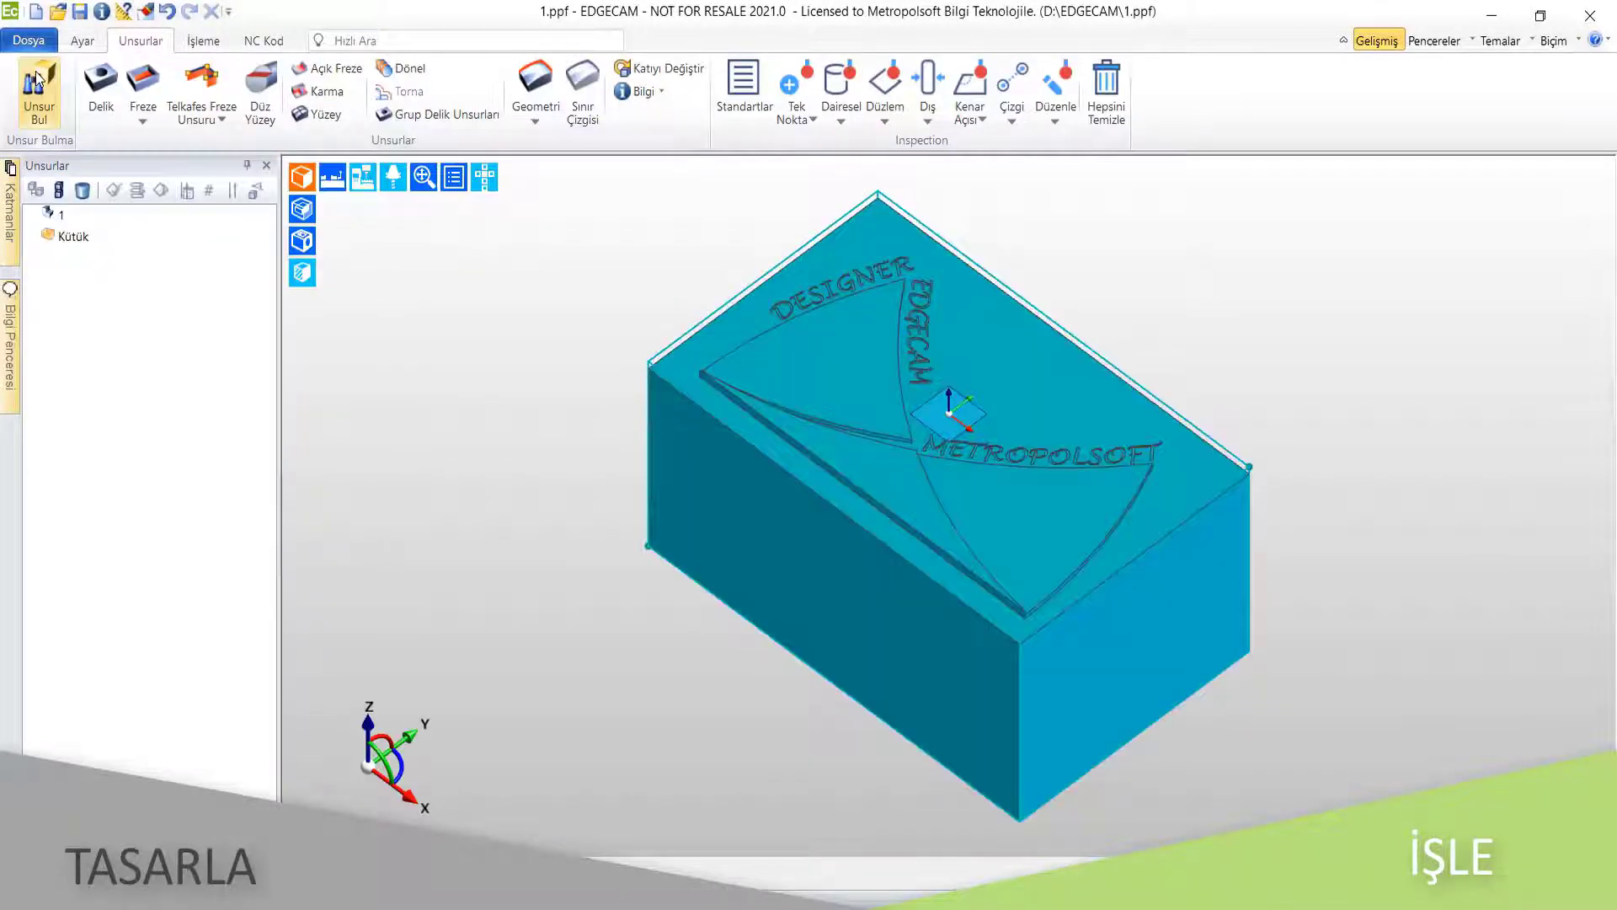
pyautogui.click(38, 80)
pyautogui.click(874, 667)
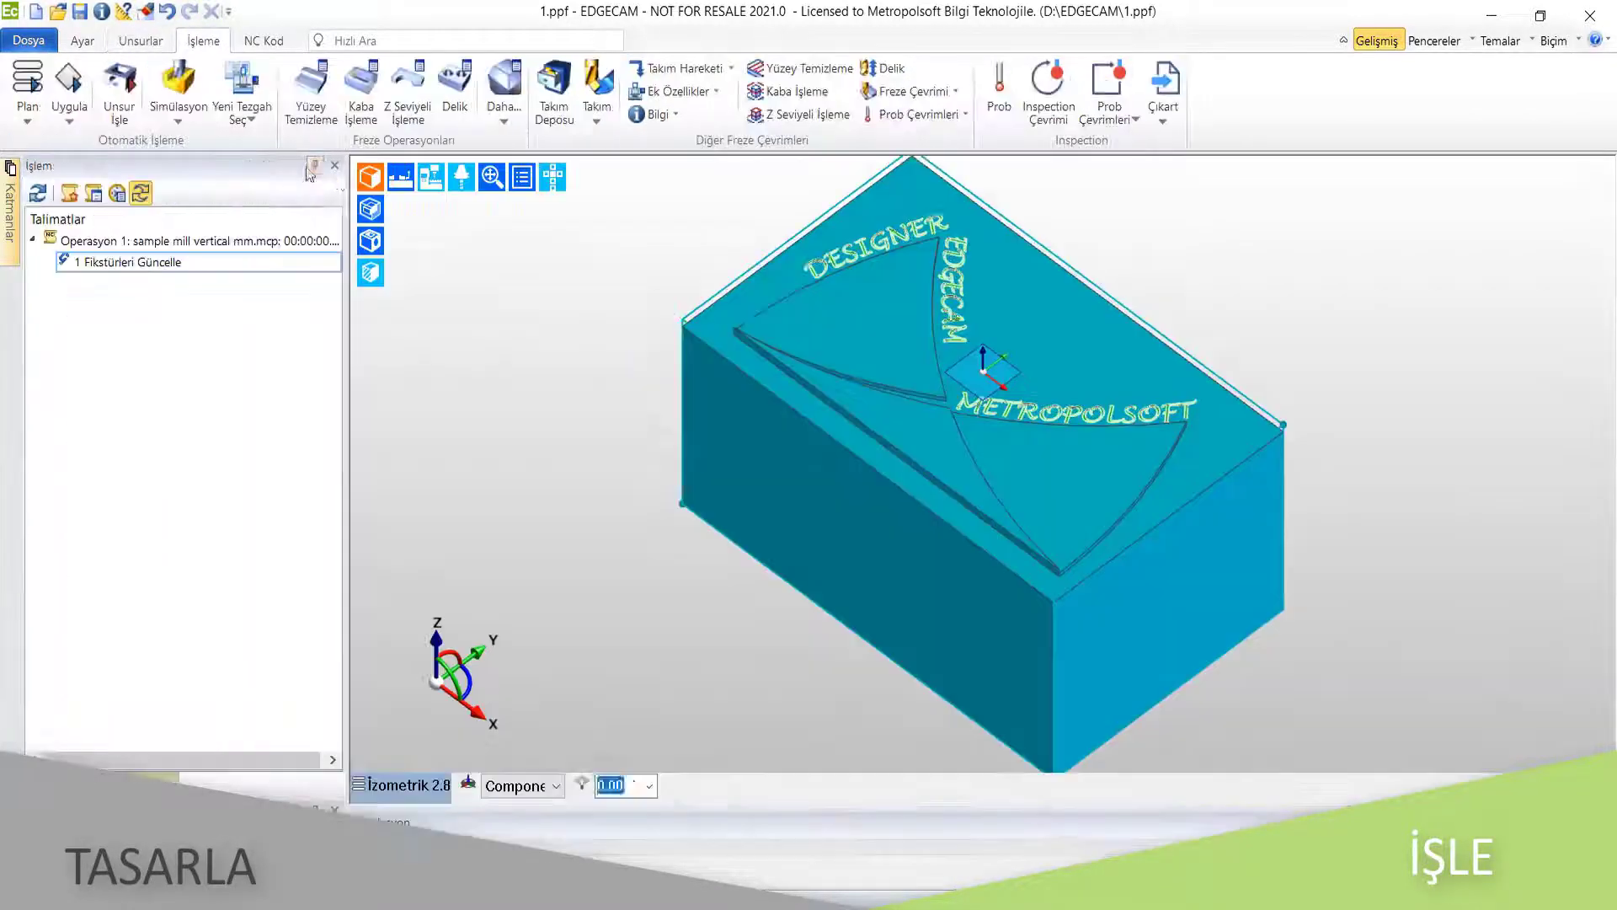
# Load the 8.0 mm Multi-Flute End Mill from the tool store with a display colour
pyautogui.click(371, 240)
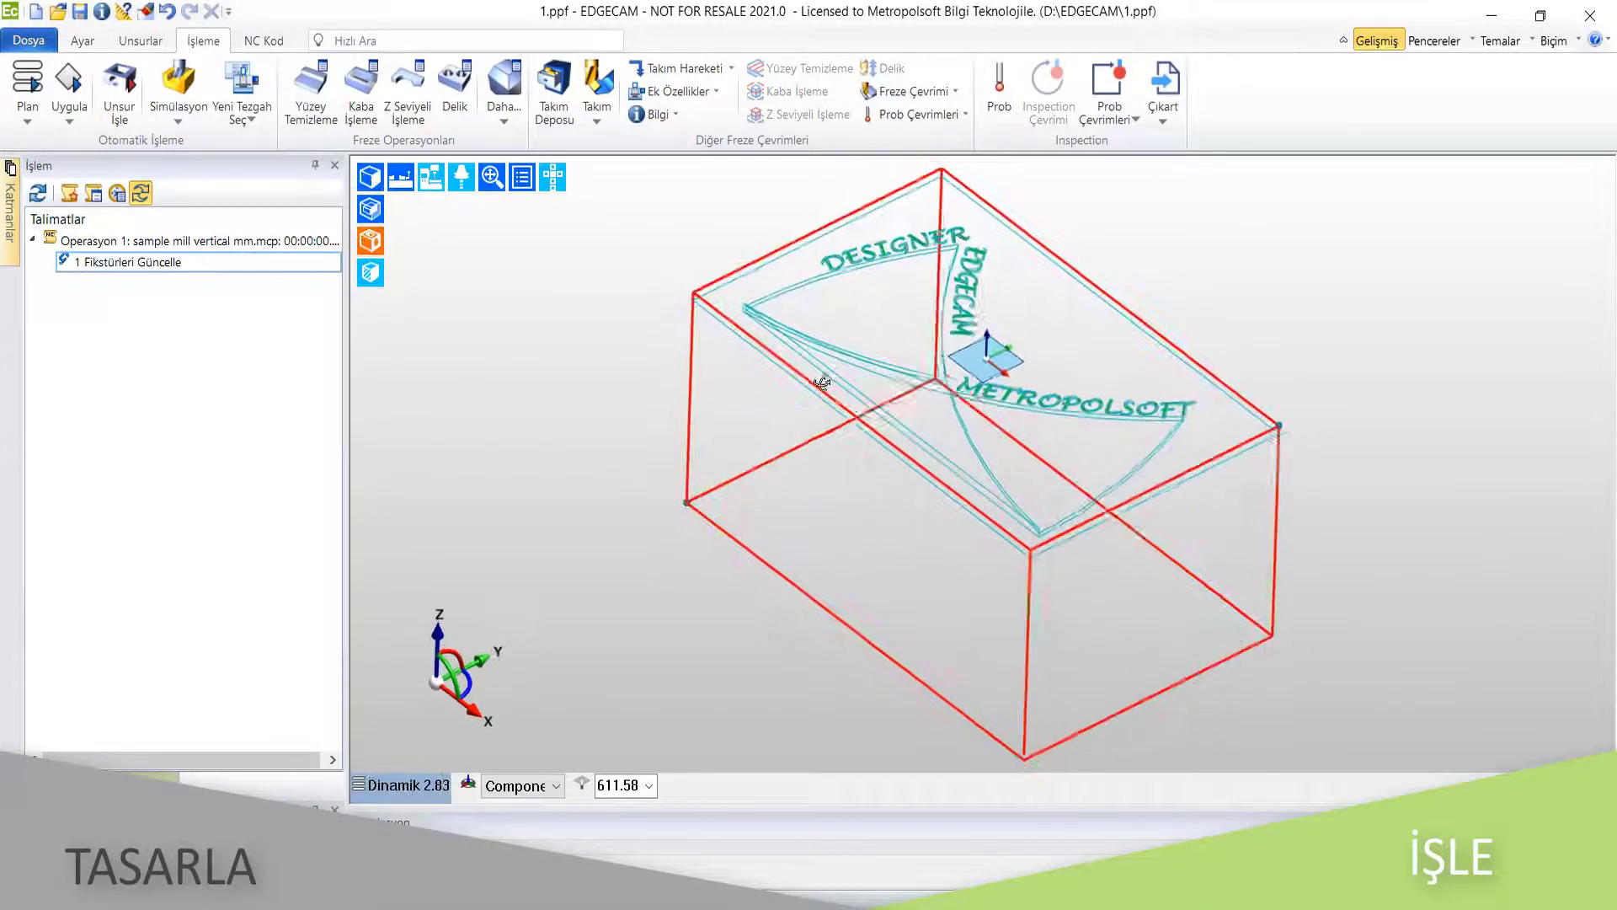
pyautogui.click(553, 89)
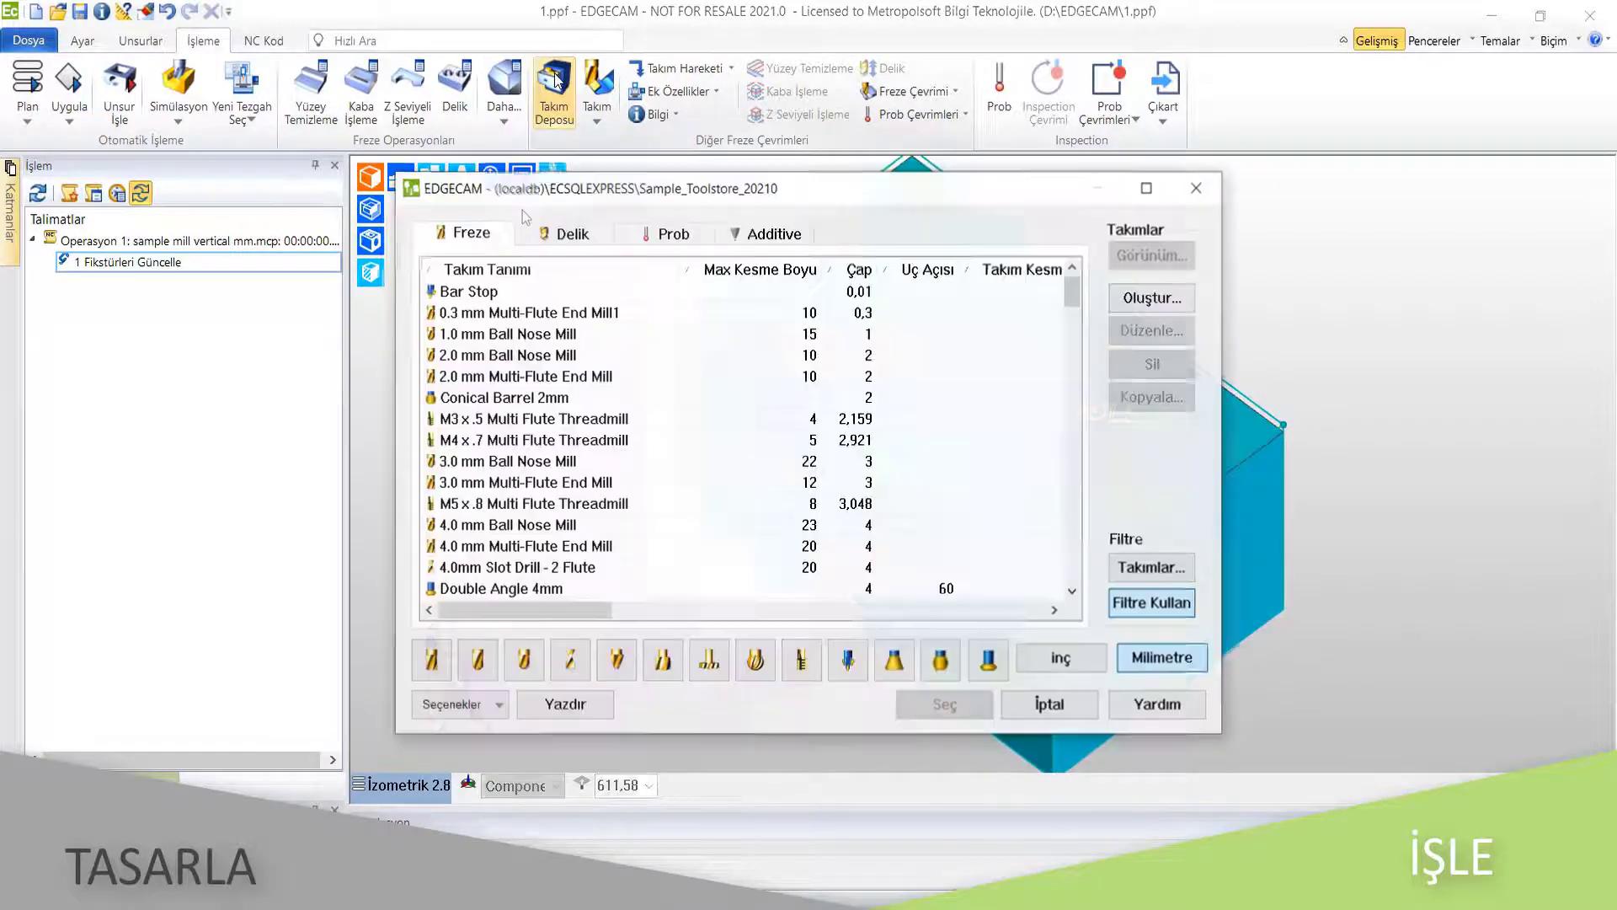
pyautogui.click(430, 659)
pyautogui.click(539, 502)
pyautogui.doubleClick(539, 502)
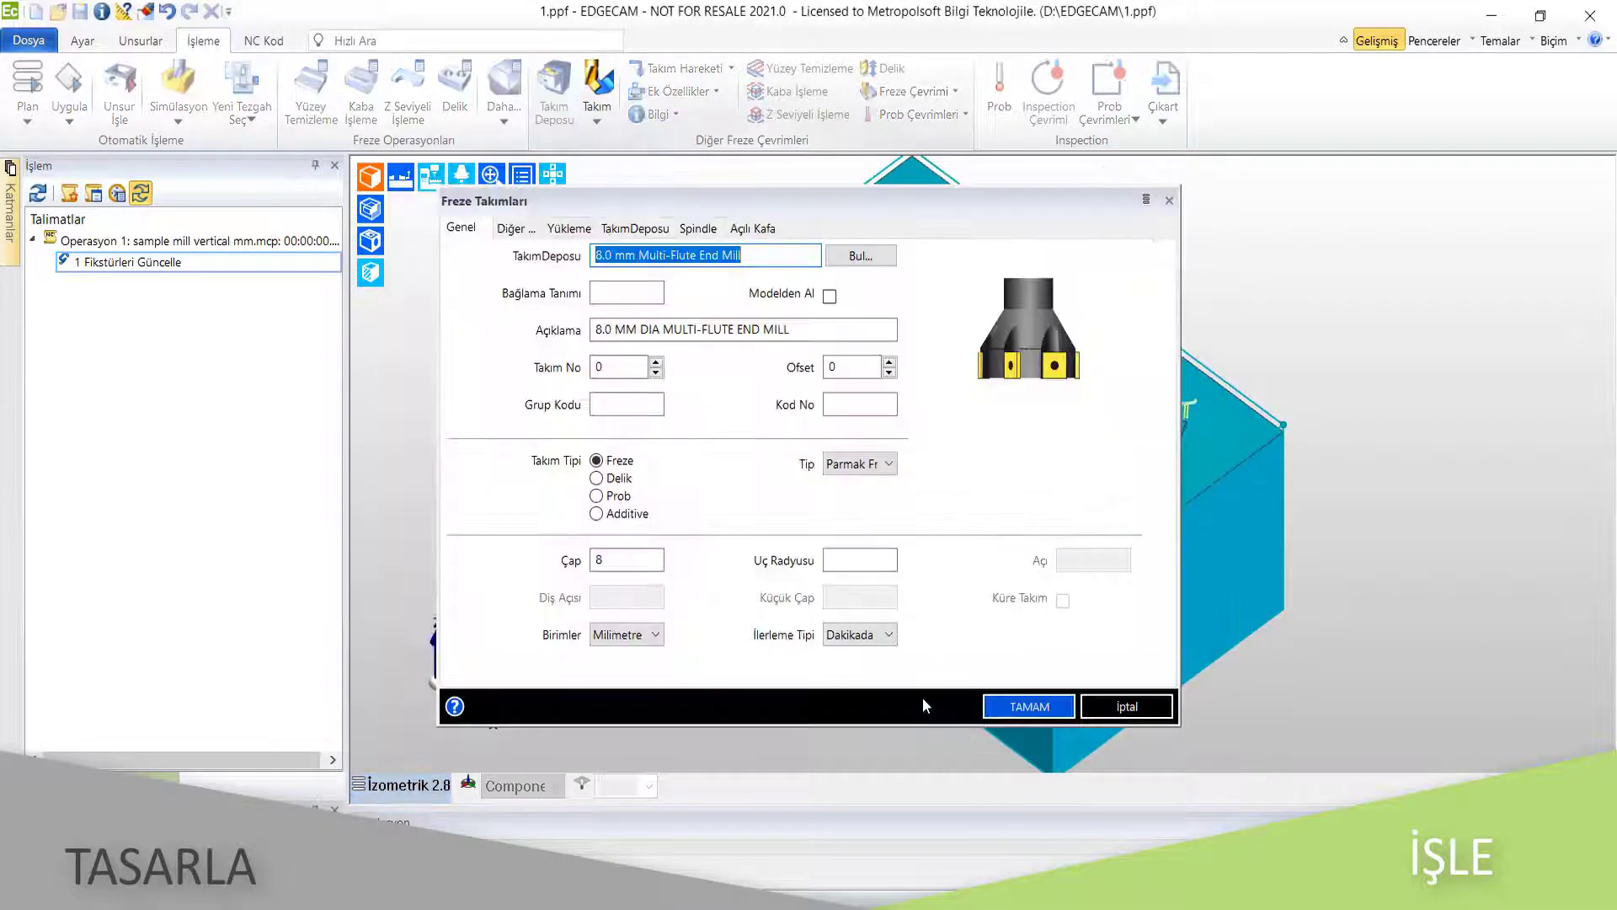
pyautogui.click(512, 228)
pyautogui.click(655, 560)
pyautogui.click(678, 634)
pyautogui.click(1030, 706)
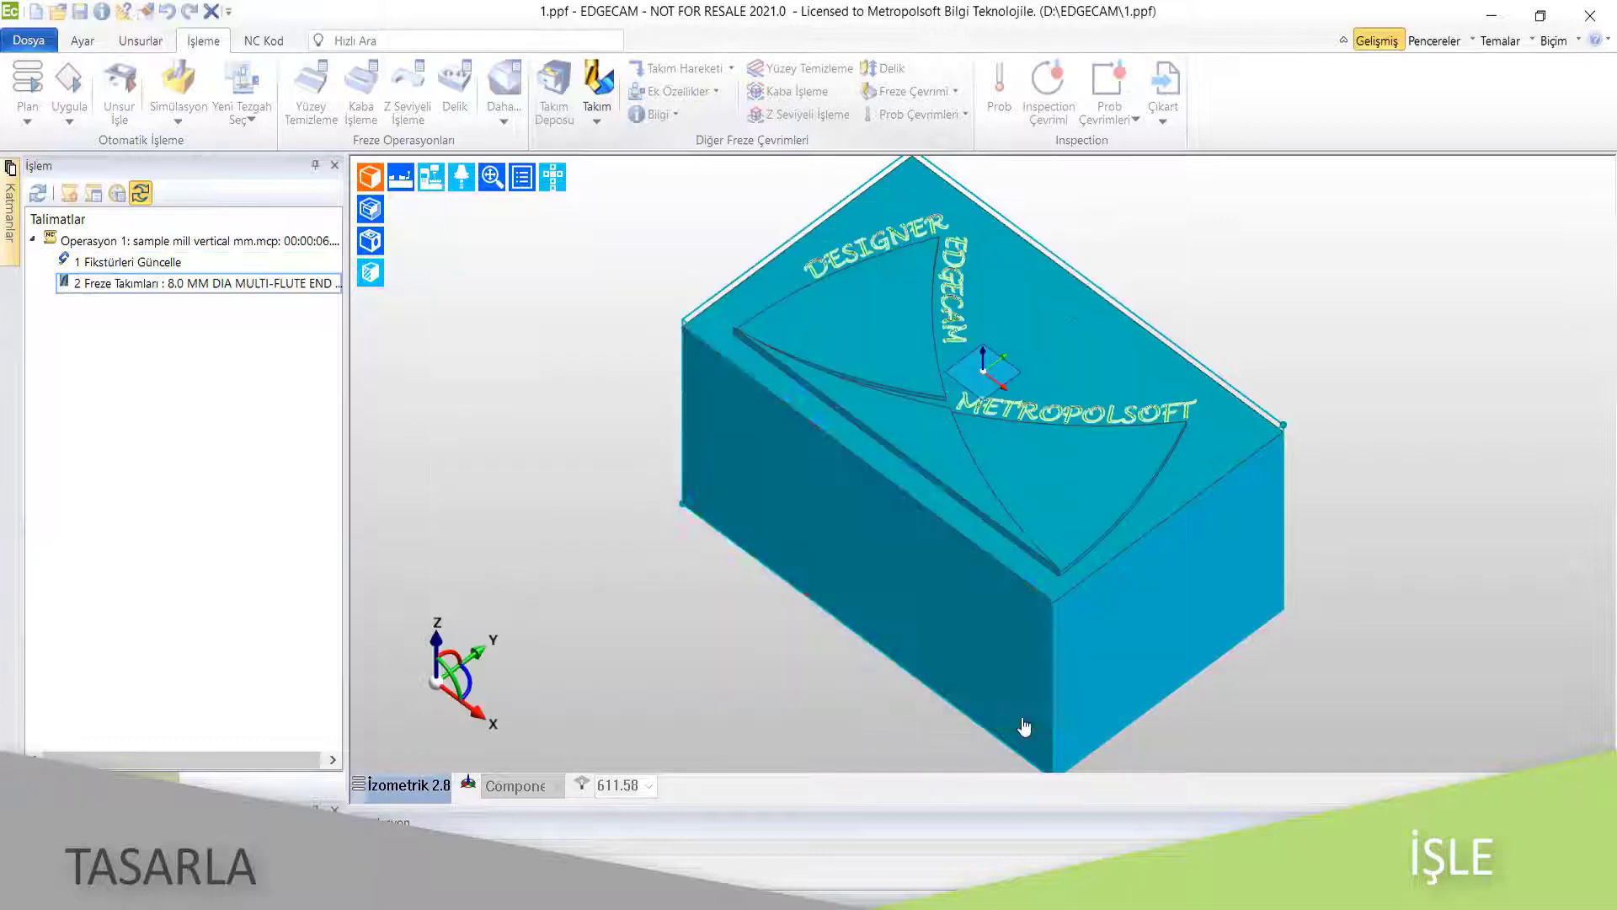
# Add a Taban Finish İşleme cycle with start depth -1 and approach type Yok
pyautogui.click(913, 91)
pyautogui.click(962, 298)
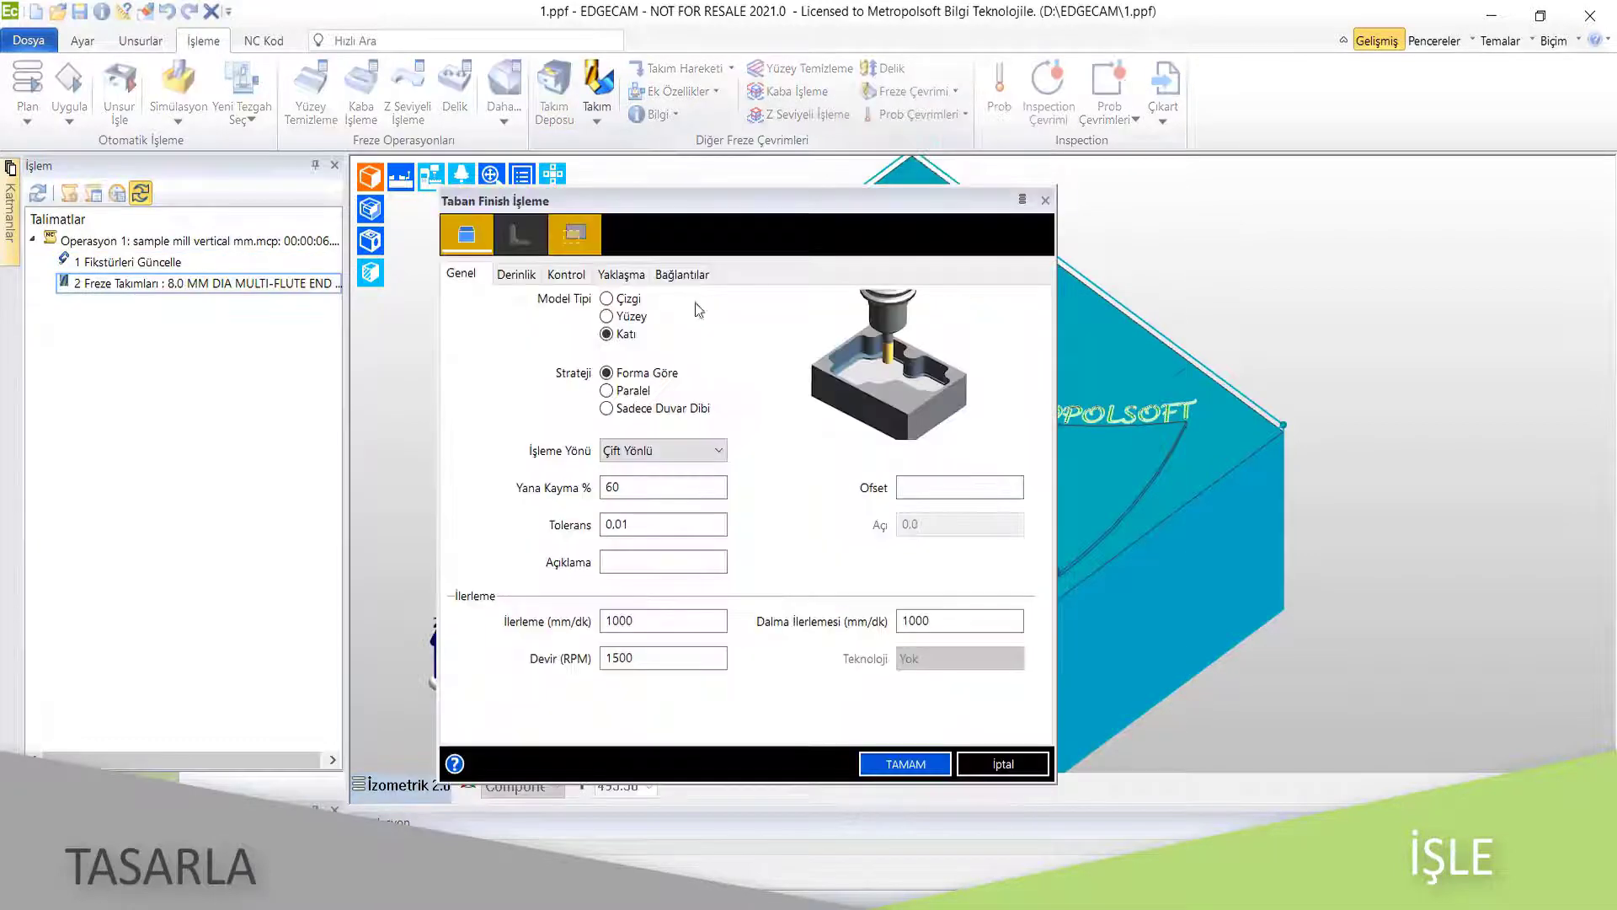
pyautogui.click(516, 273)
pyautogui.click(633, 507)
pyautogui.write('-1.9')
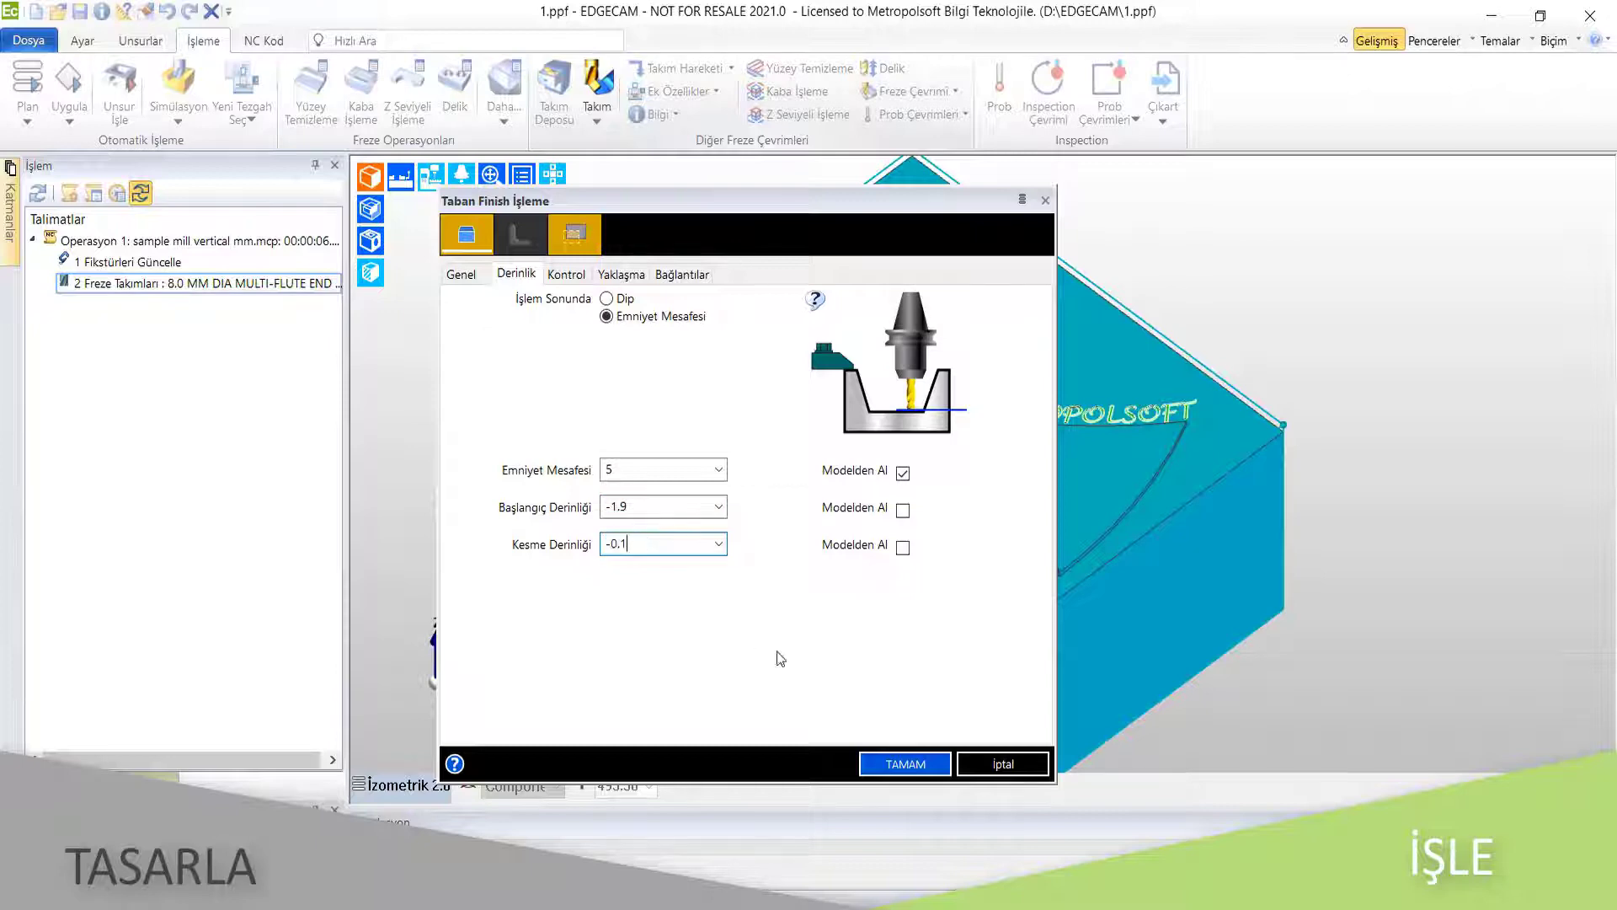
pyautogui.click(621, 274)
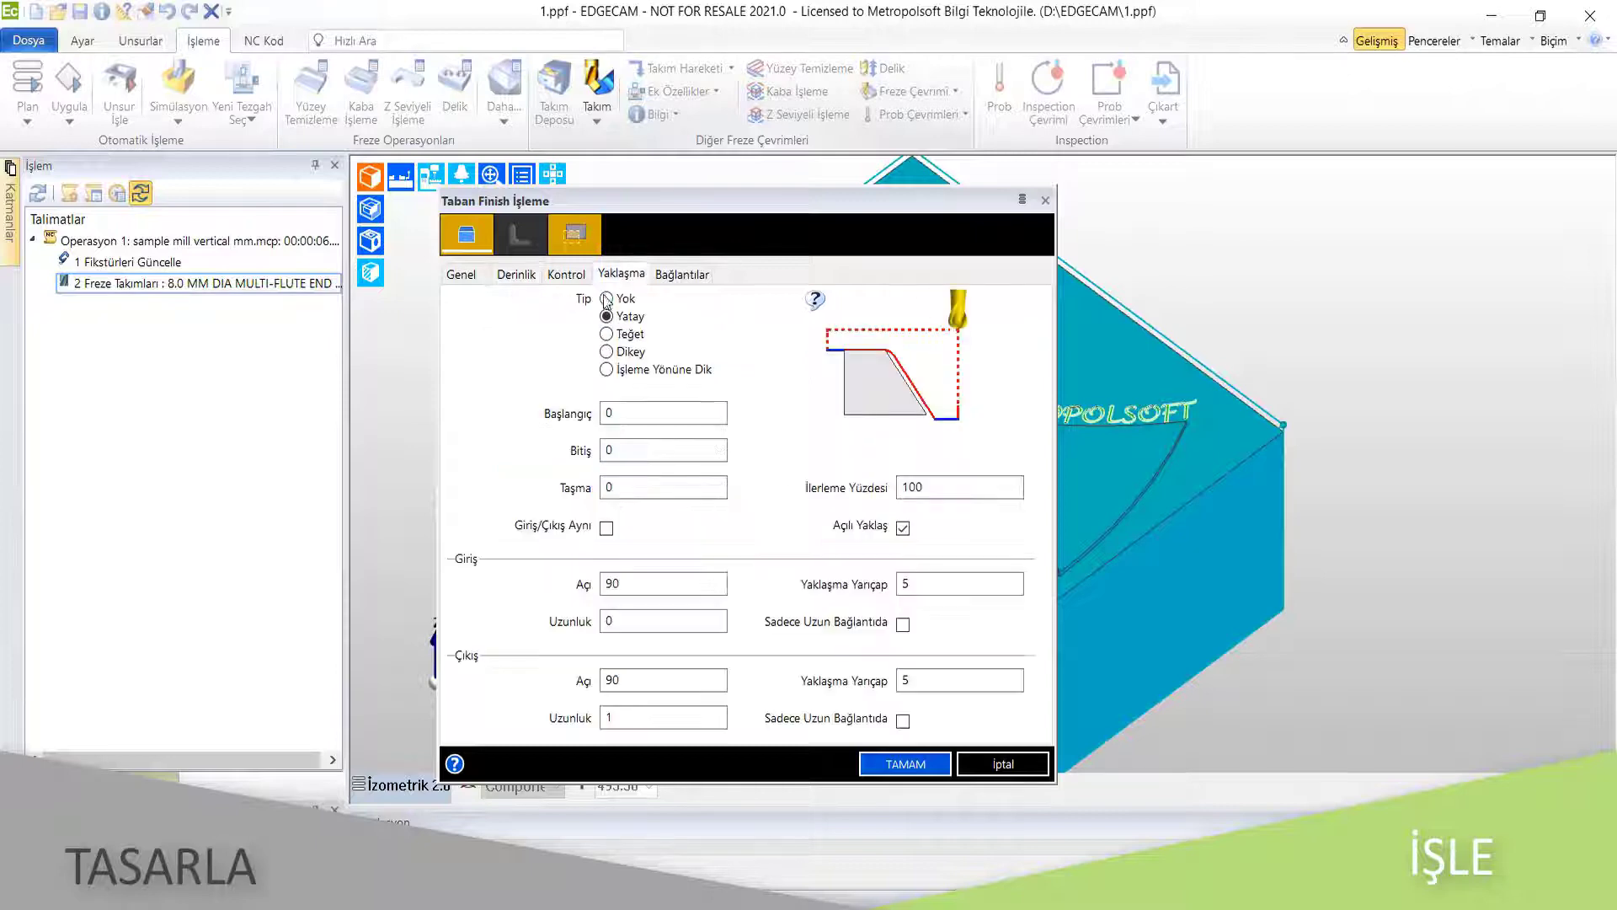
pyautogui.click(906, 764)
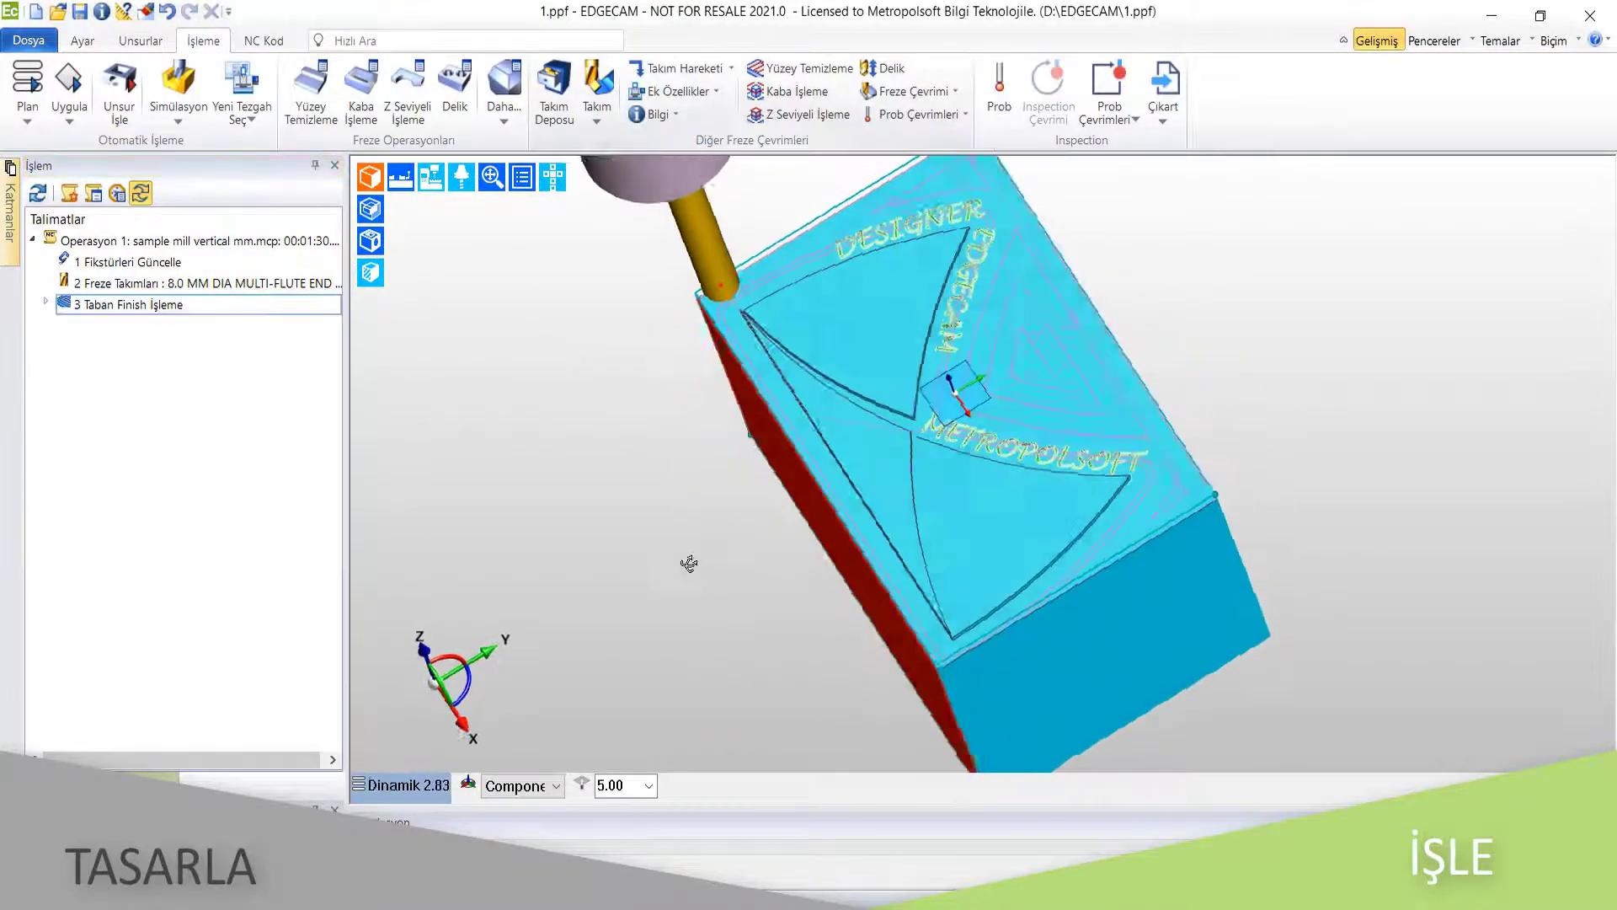
# Hide the first floor-finish toolpath
pyautogui.moveTo(686, 559); pyautogui.dragTo(618, 536, button='middle')
pyautogui.rightClick(185, 308)
pyautogui.click(229, 462)
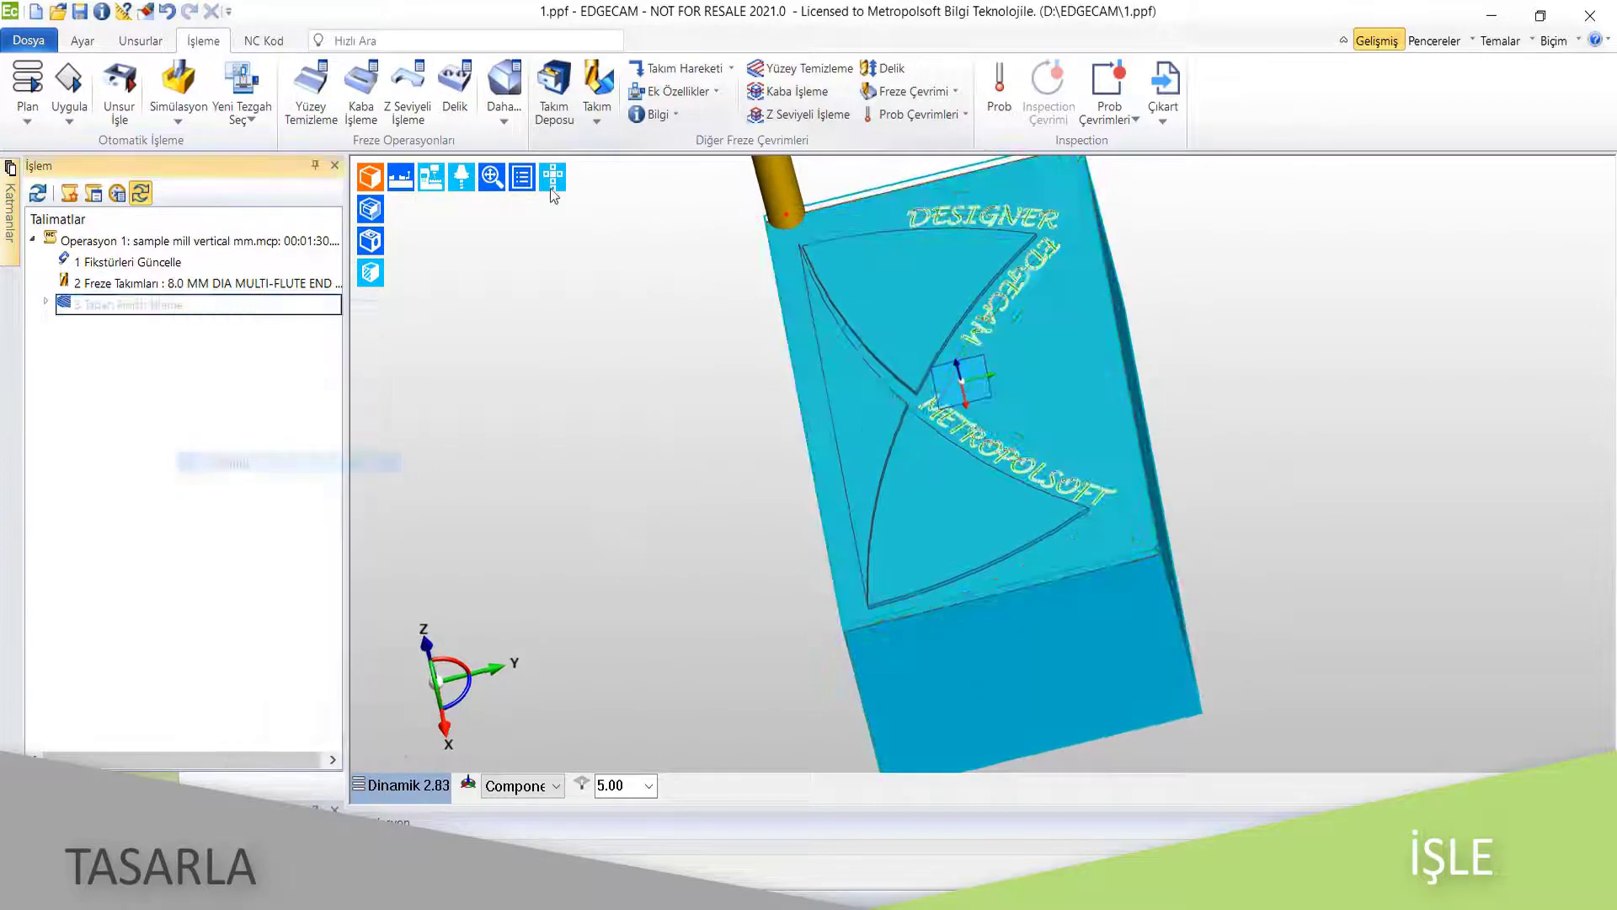
# Load the 0.3 mm multi-flute end mill and give it a display colour
pyautogui.click(562, 82)
pyautogui.click(539, 311)
pyautogui.click(908, 700)
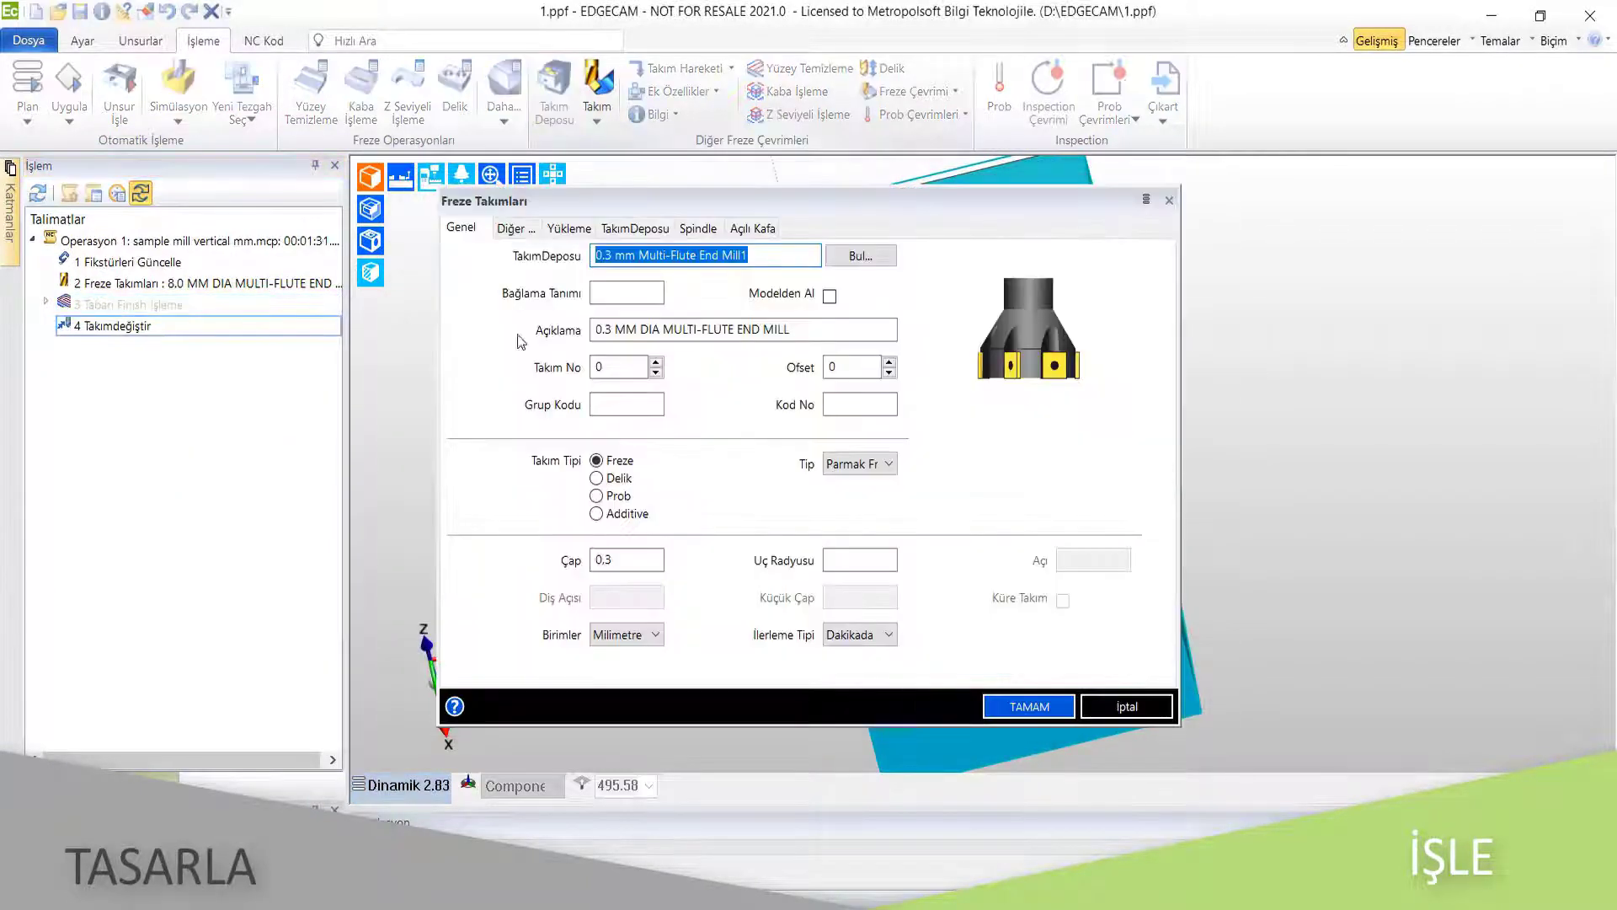
pyautogui.click(516, 228)
pyautogui.click(657, 560)
pyautogui.click(622, 657)
pyautogui.click(1030, 706)
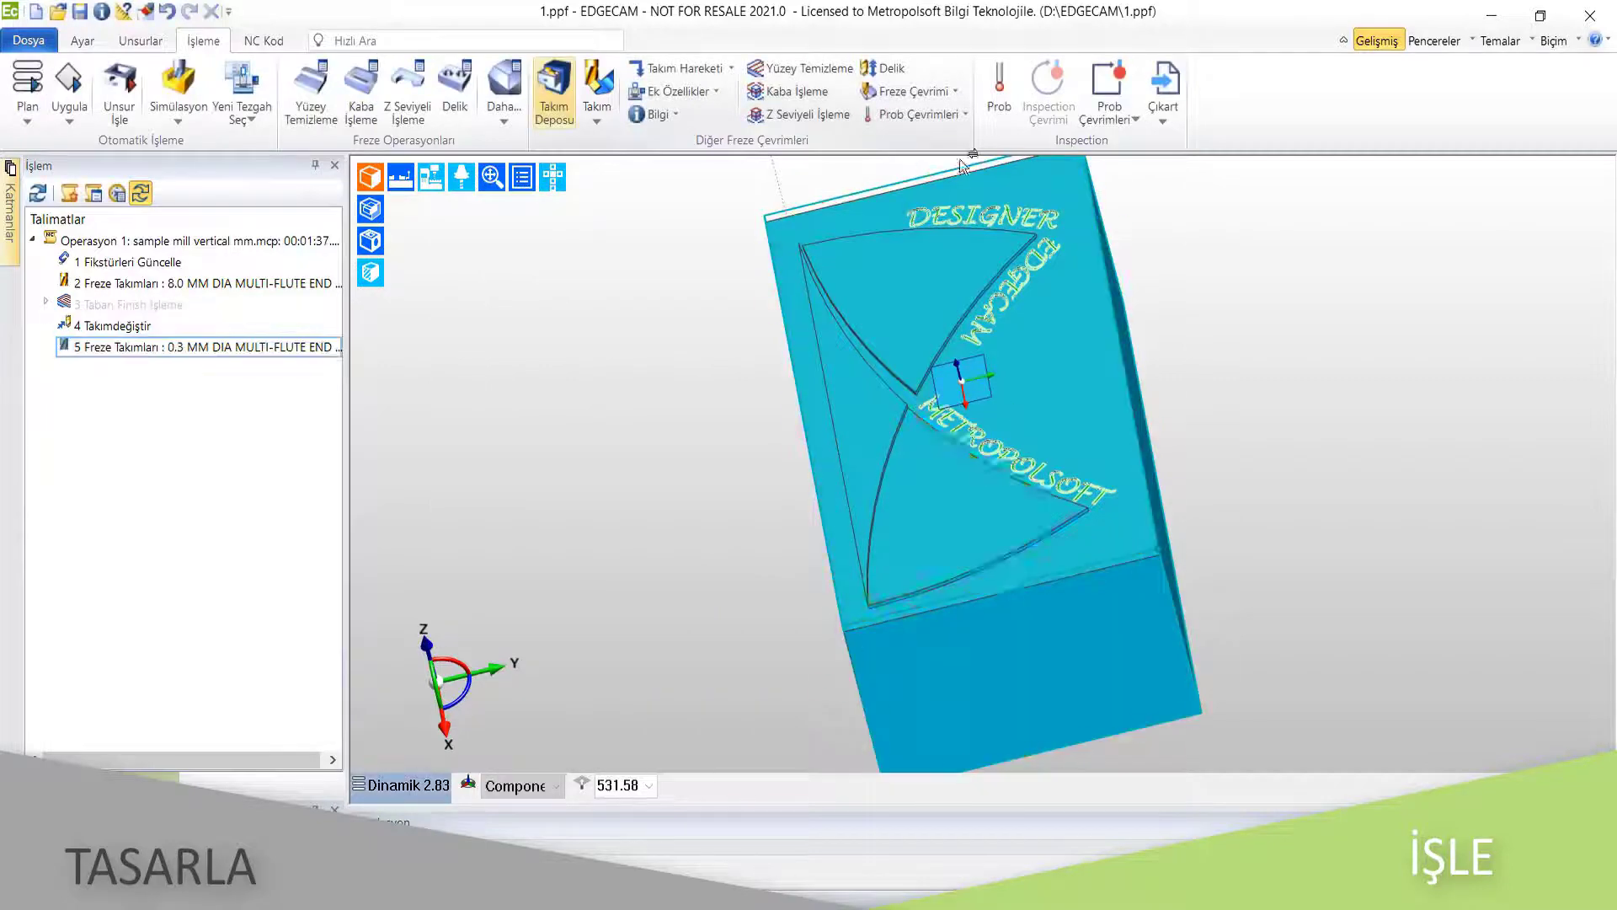
# Add a second floor-finish cycle on the narrow arc strip, then reopen the end-mill tool store
pyautogui.click(918, 91)
pyautogui.click(942, 290)
pyautogui.click(566, 274)
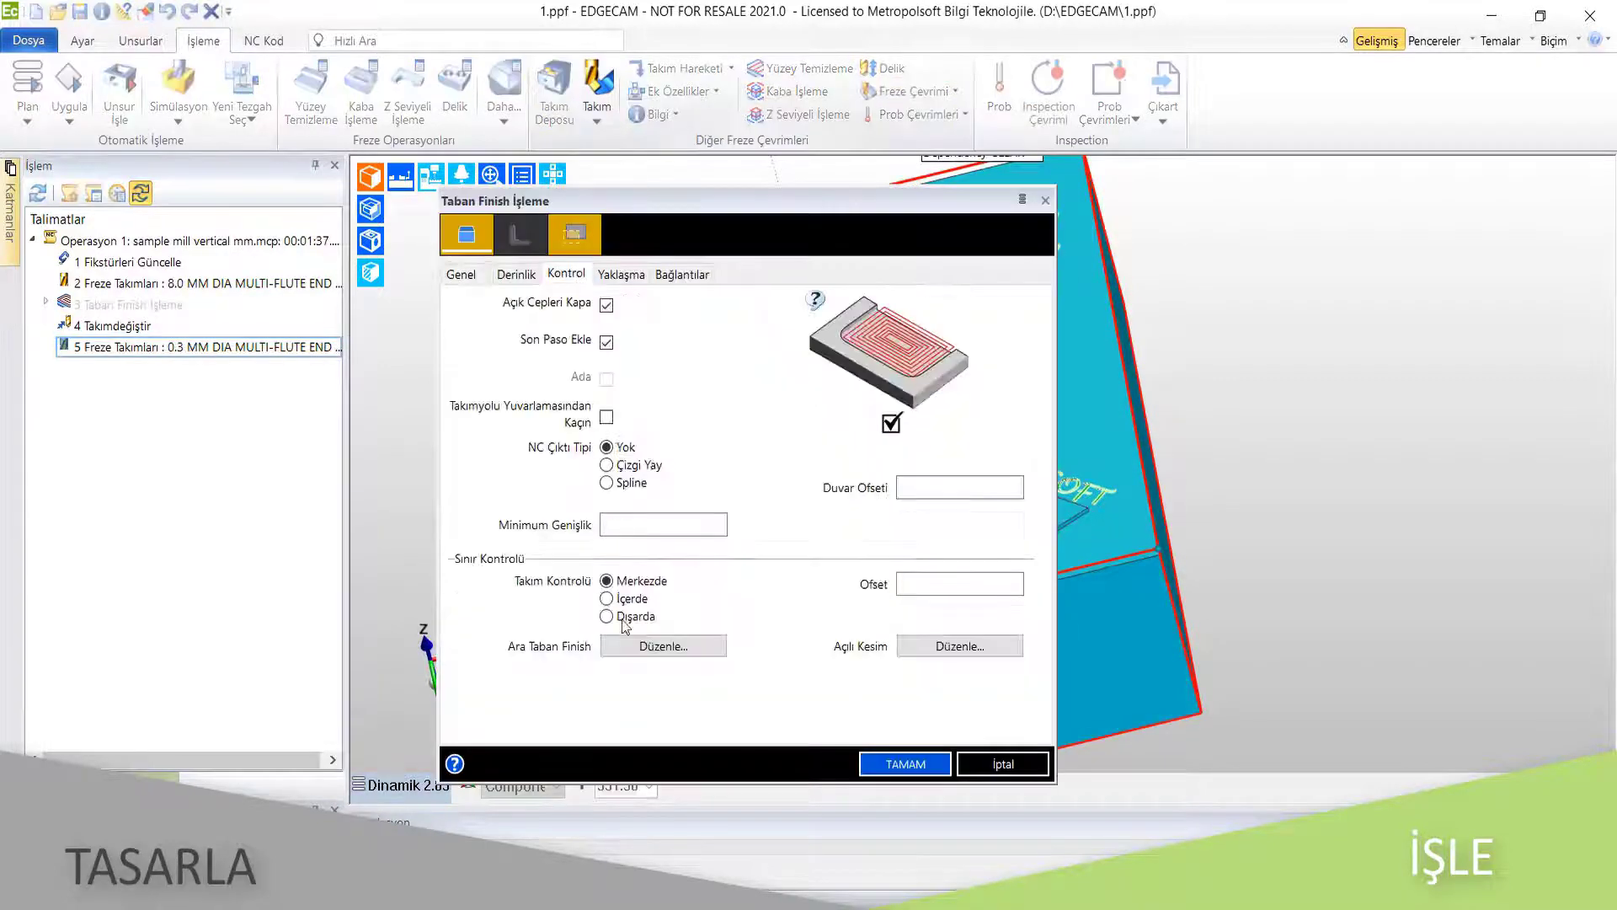
pyautogui.click(634, 647)
pyautogui.click(930, 575)
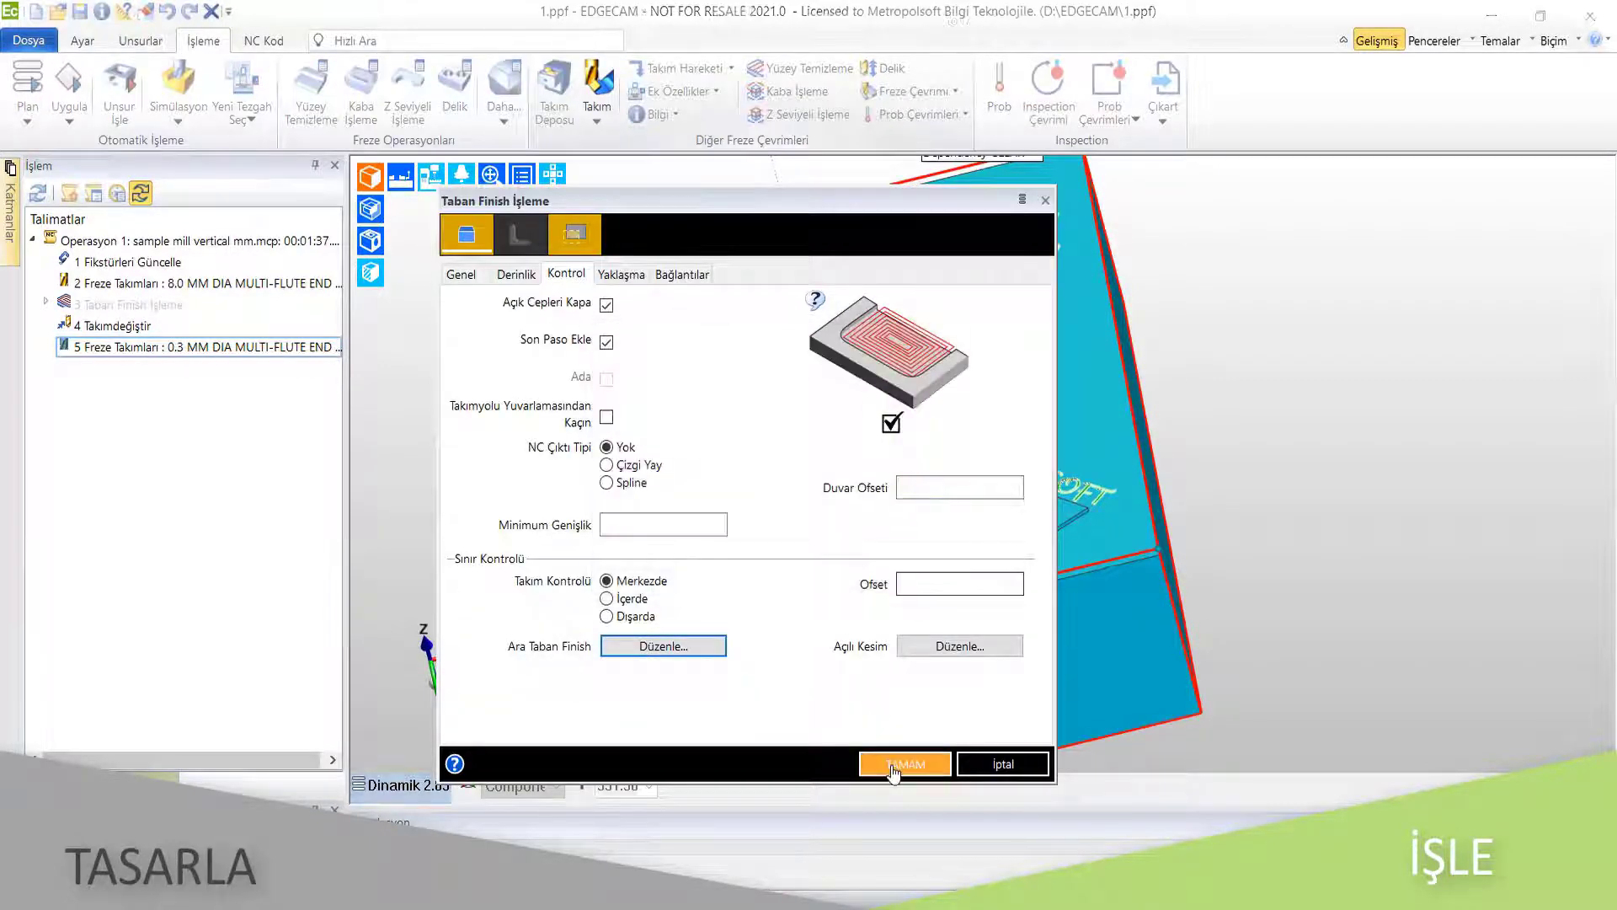
pyautogui.click(906, 764)
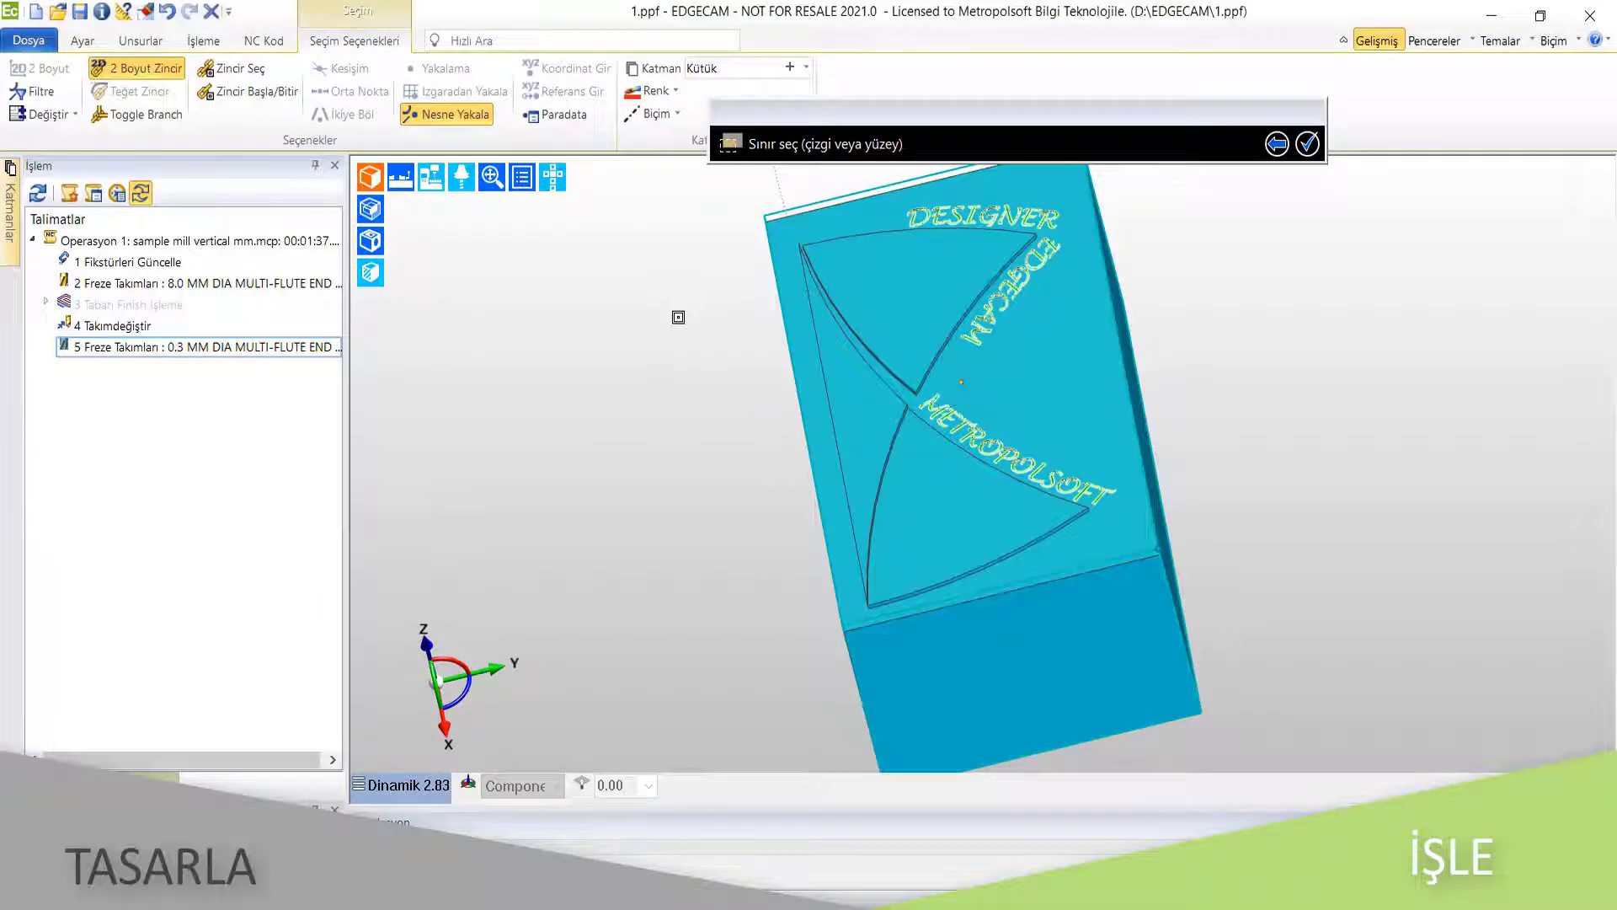
pyautogui.rightClick(678, 316)
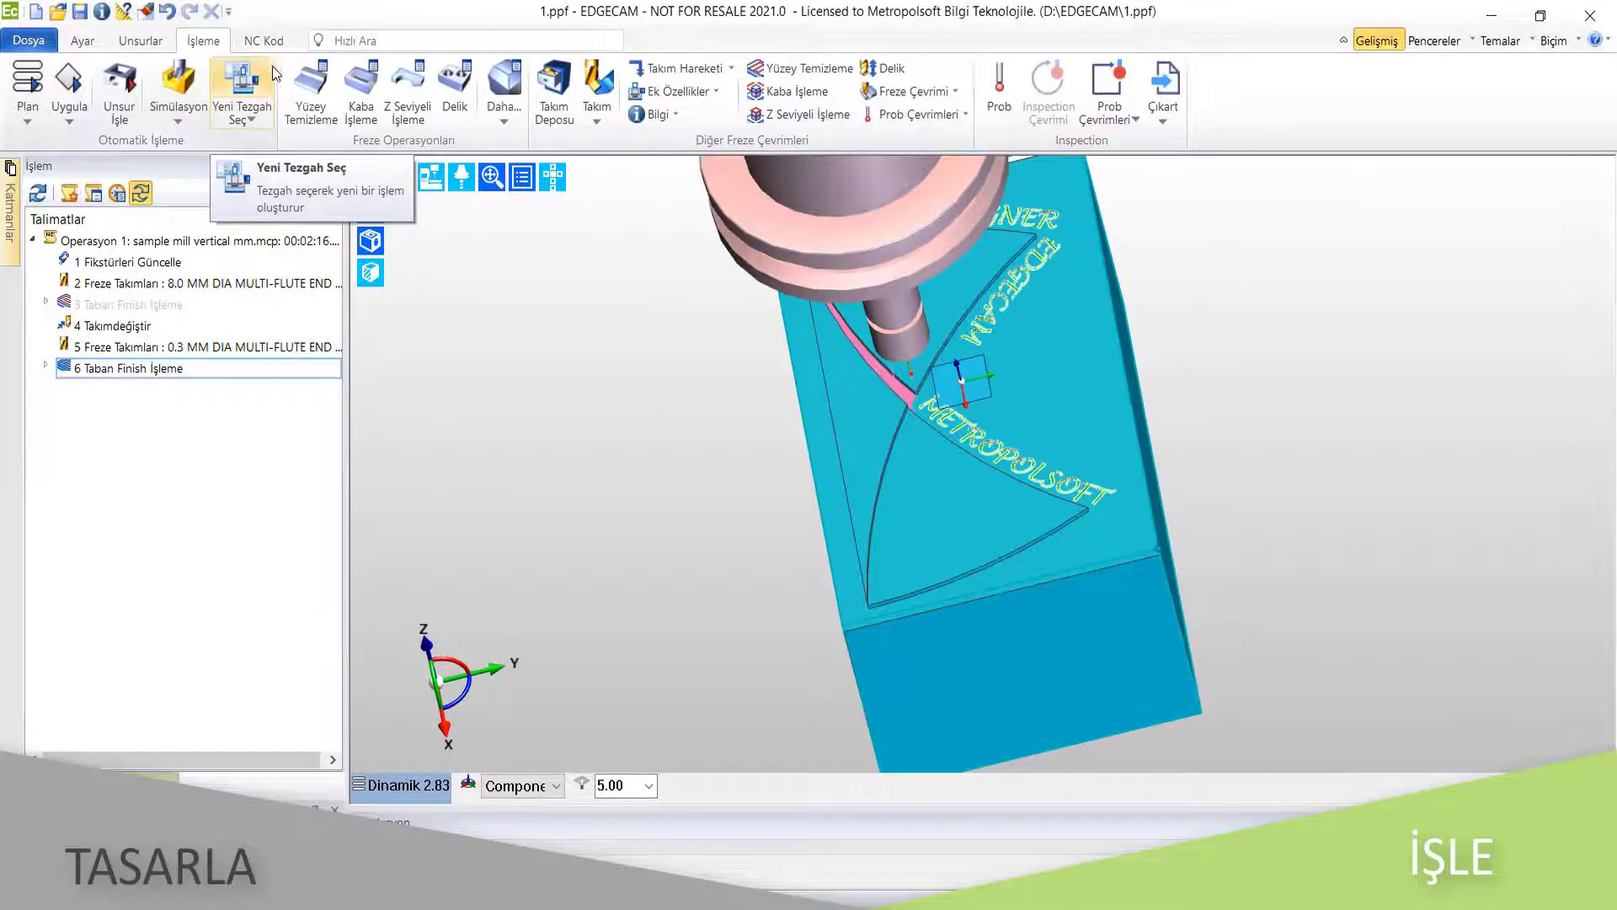
pyautogui.click(544, 69)
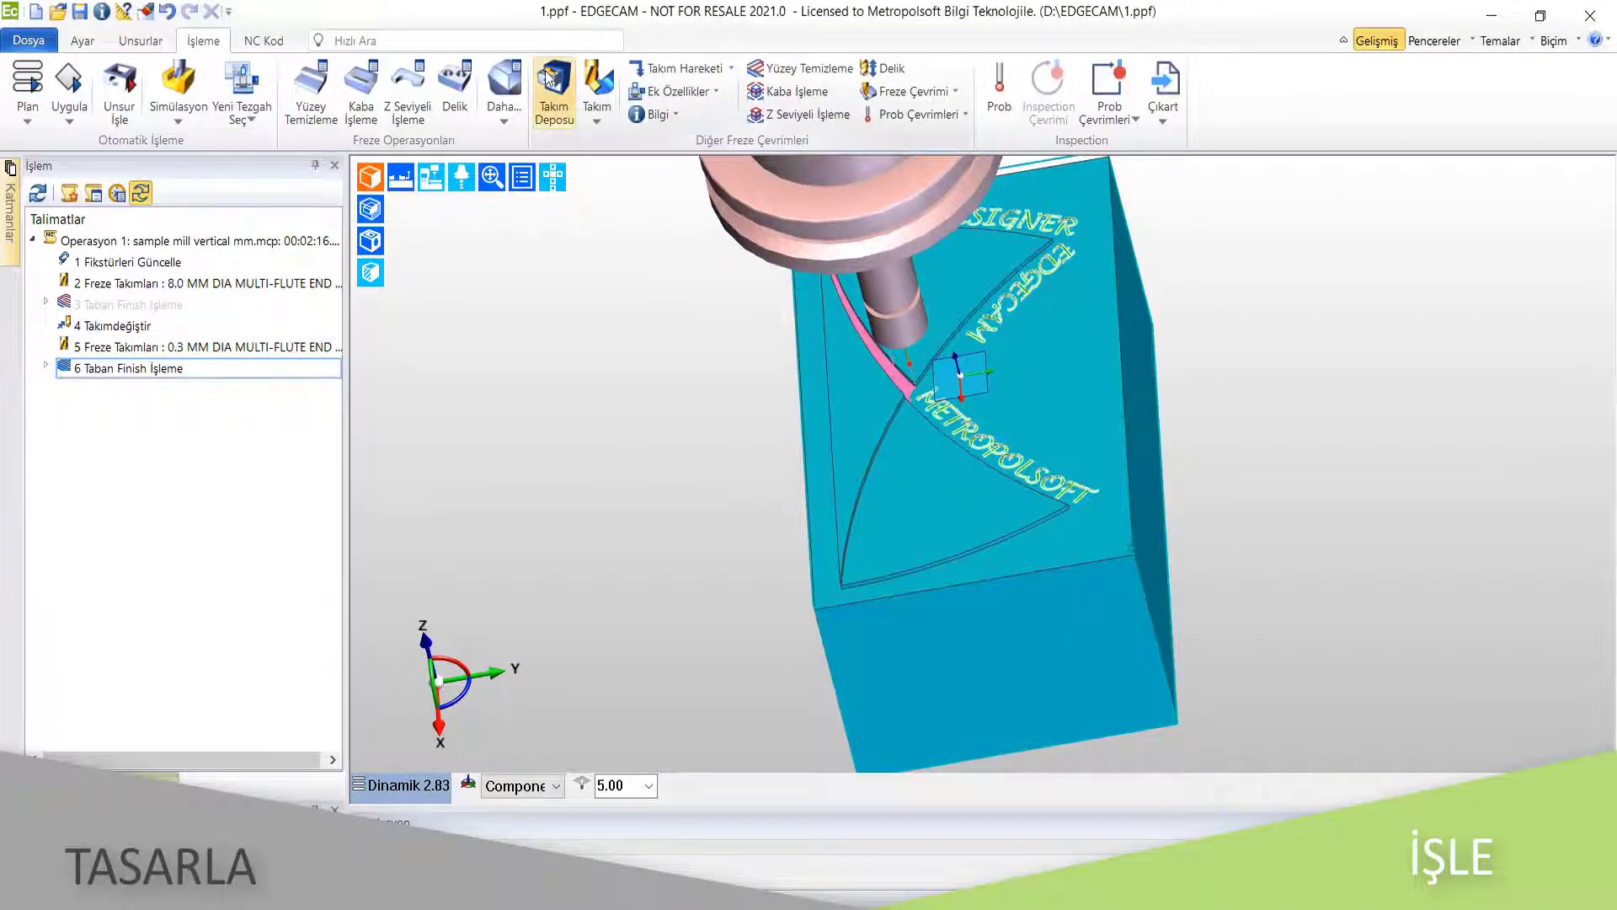
pyautogui.click(432, 661)
# Load an 8 mm end mill with a display colour and suppress the earlier floor finish
pyautogui.doubleClick(524, 498)
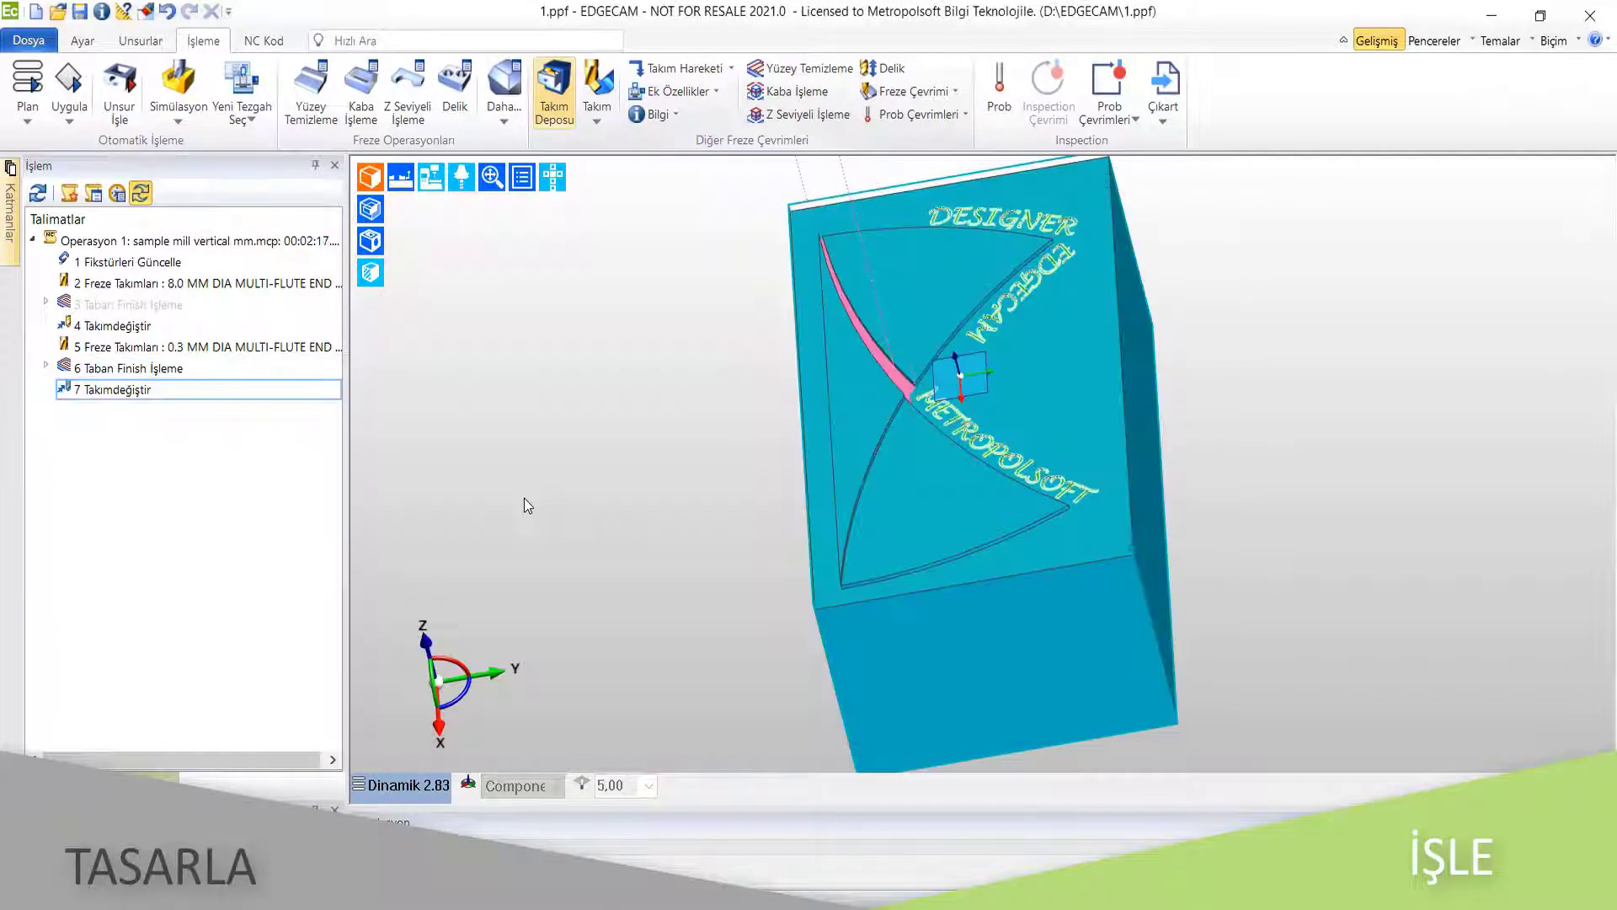
pyautogui.click(658, 560)
pyautogui.click(626, 625)
pyautogui.press('Return')
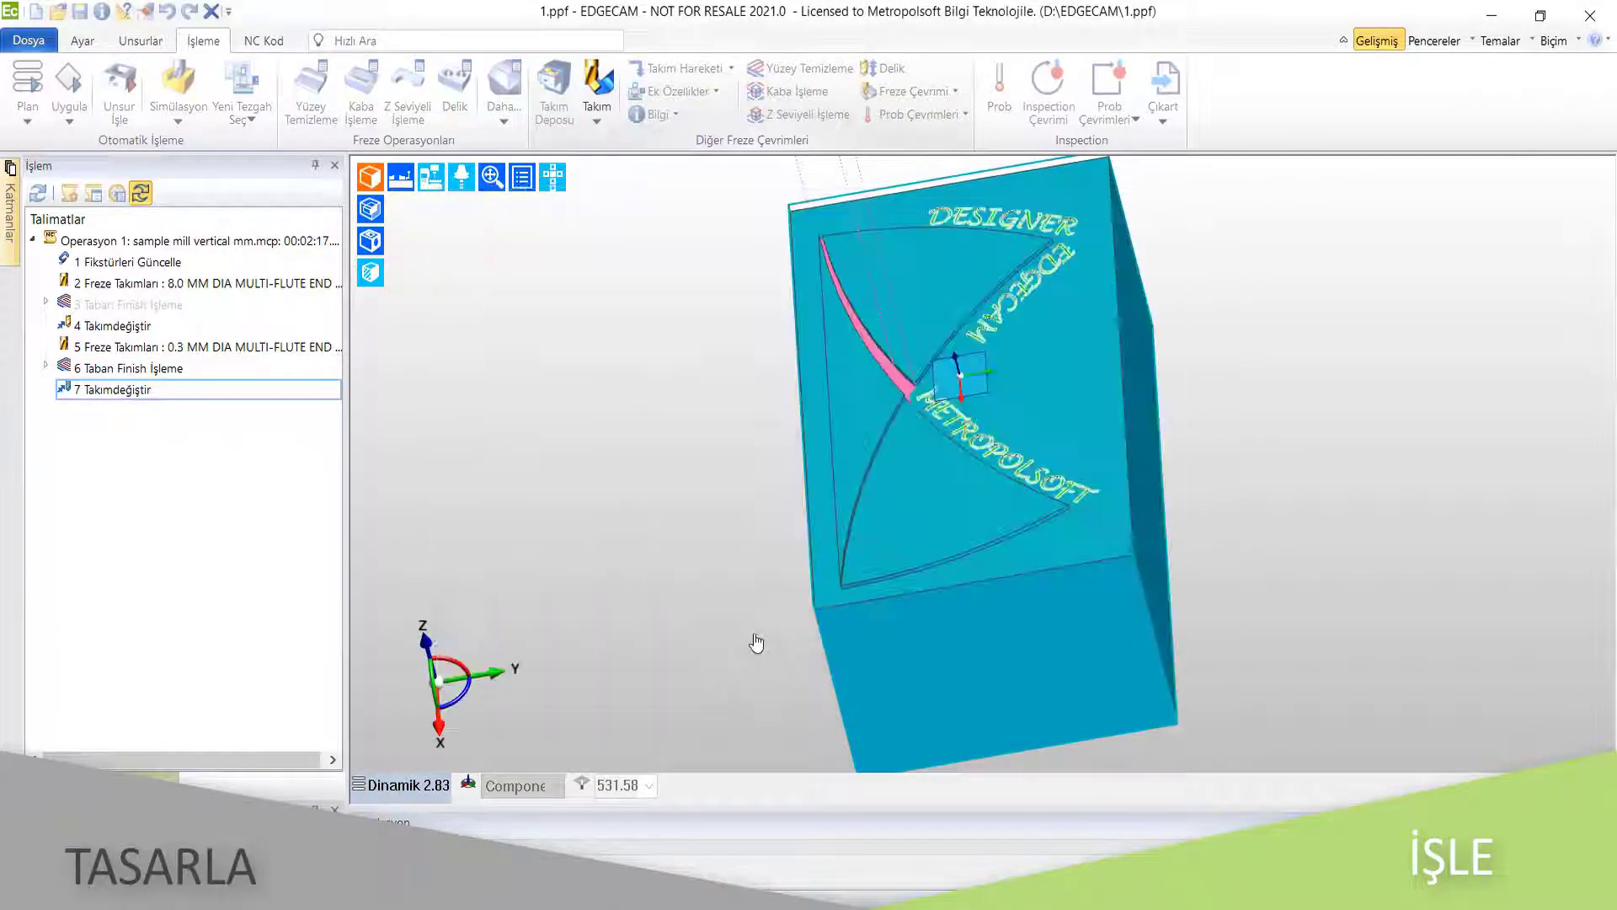
pyautogui.rightClick(169, 368)
pyautogui.click(226, 531)
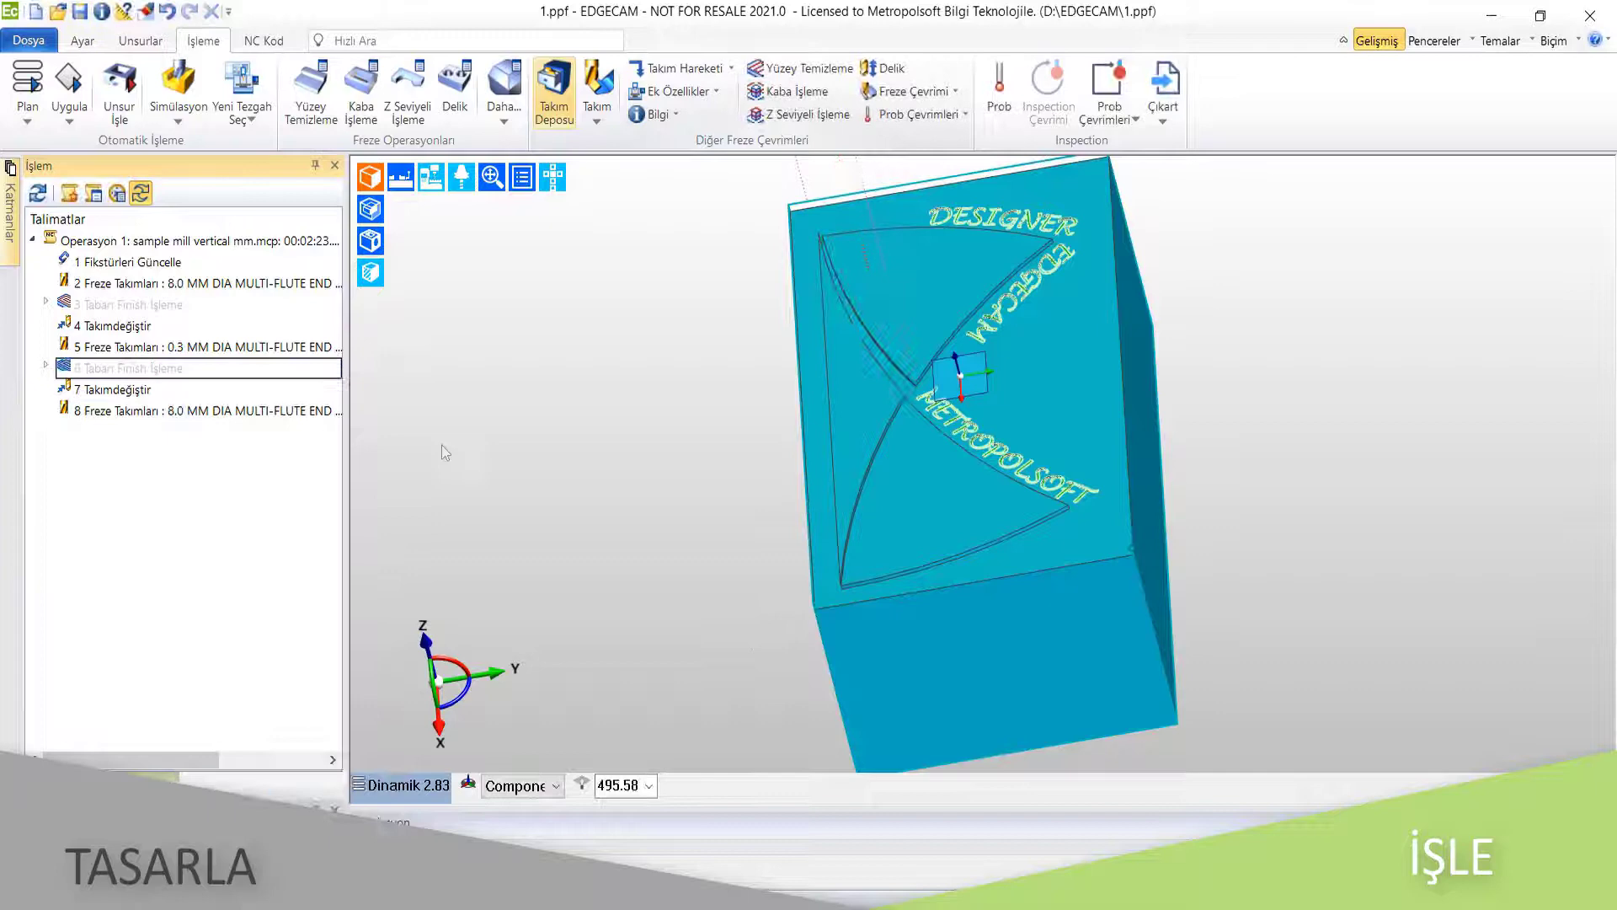
# Set up a floor-finish cycle with no start or cut depth and a horizontal approach
pyautogui.click(930, 101)
pyautogui.click(934, 303)
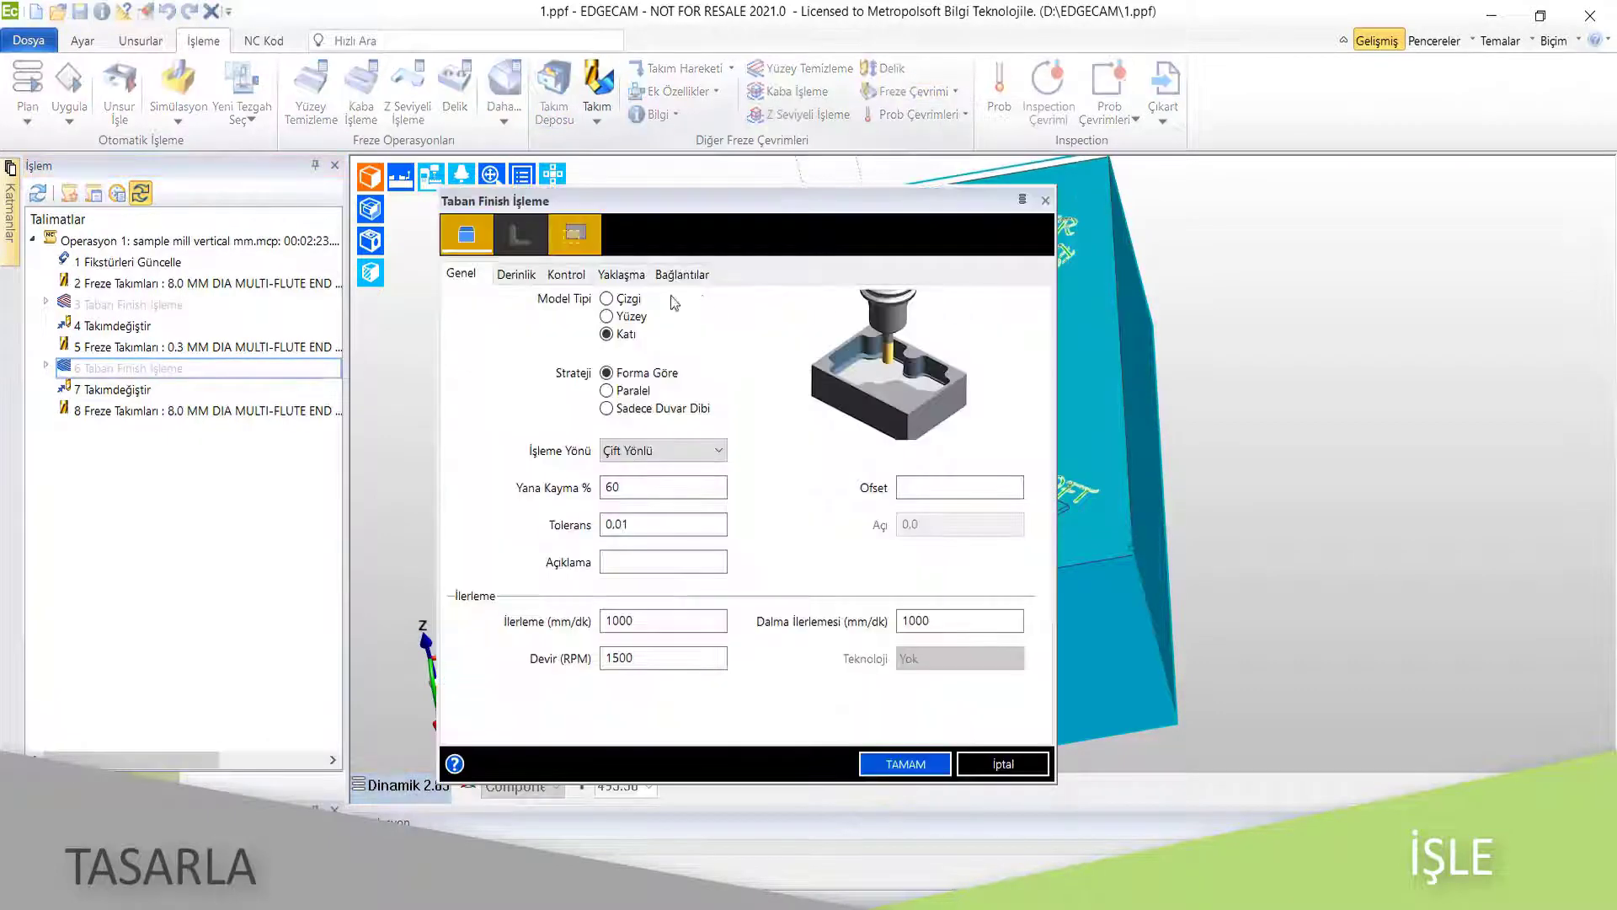
pyautogui.click(516, 273)
pyautogui.click(719, 507)
pyautogui.click(640, 524)
pyautogui.click(718, 543)
pyautogui.click(661, 566)
pyautogui.click(621, 274)
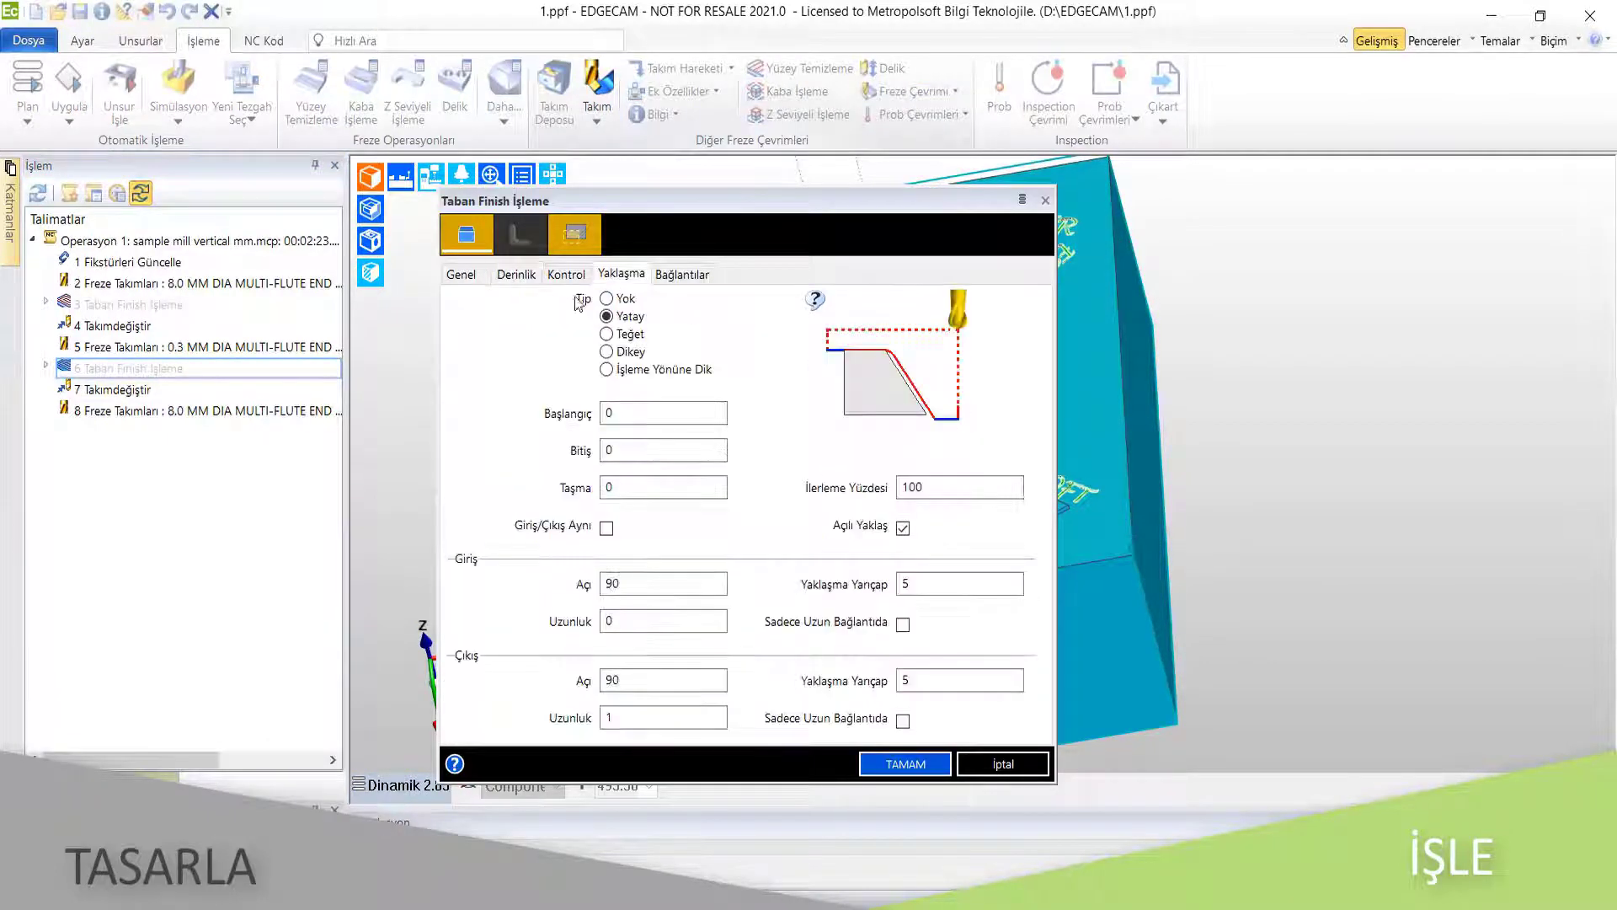
pyautogui.click(614, 304)
pyautogui.click(905, 764)
# Bound the cycle by the upper triangular pocket, generate it, and open another 8 mm tool
pyautogui.click(813, 304)
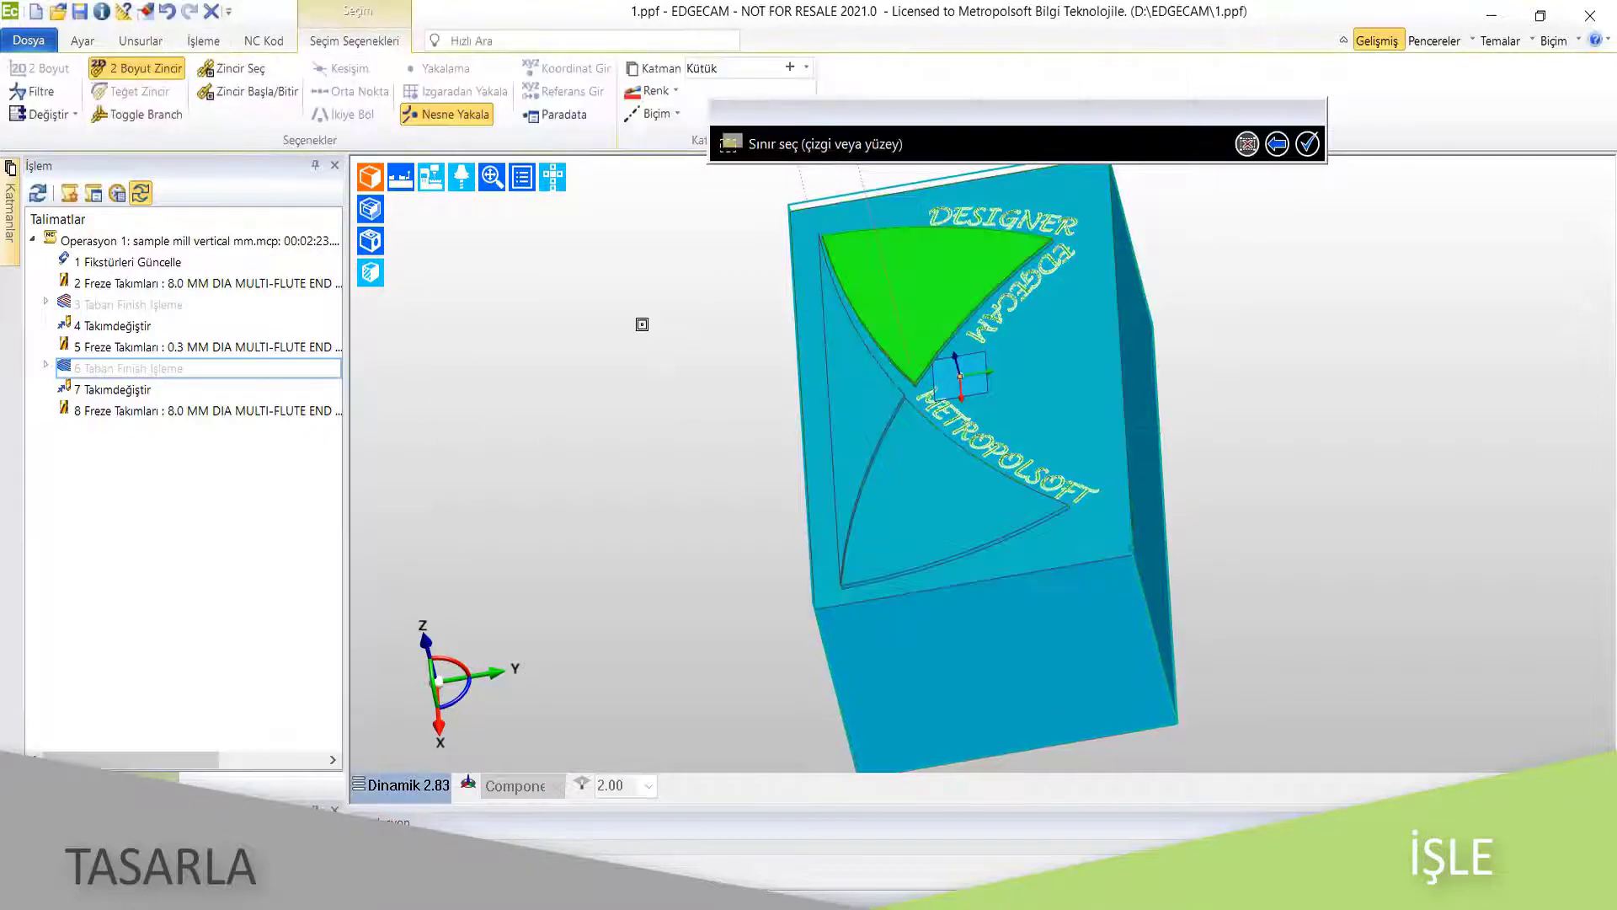
pyautogui.rightClick(641, 325)
pyautogui.moveTo(272, 440); pyautogui.dragTo(154, 424)
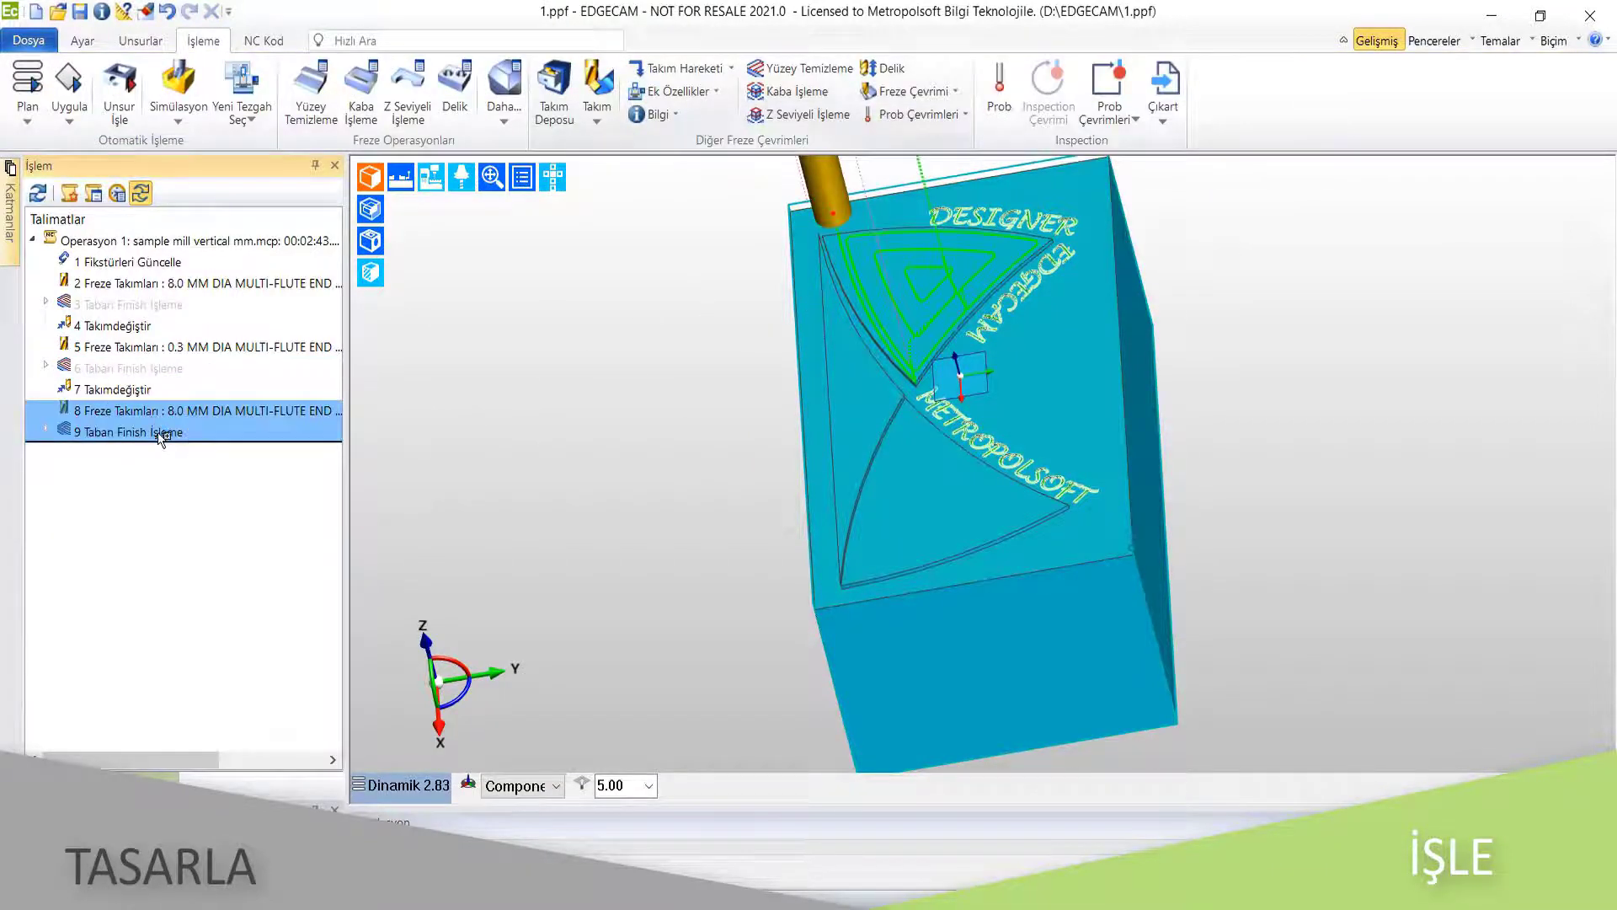
pyautogui.doubleClick(160, 452)
# Give the new 8 mm tool a display colour and confirm it
pyautogui.click(516, 227)
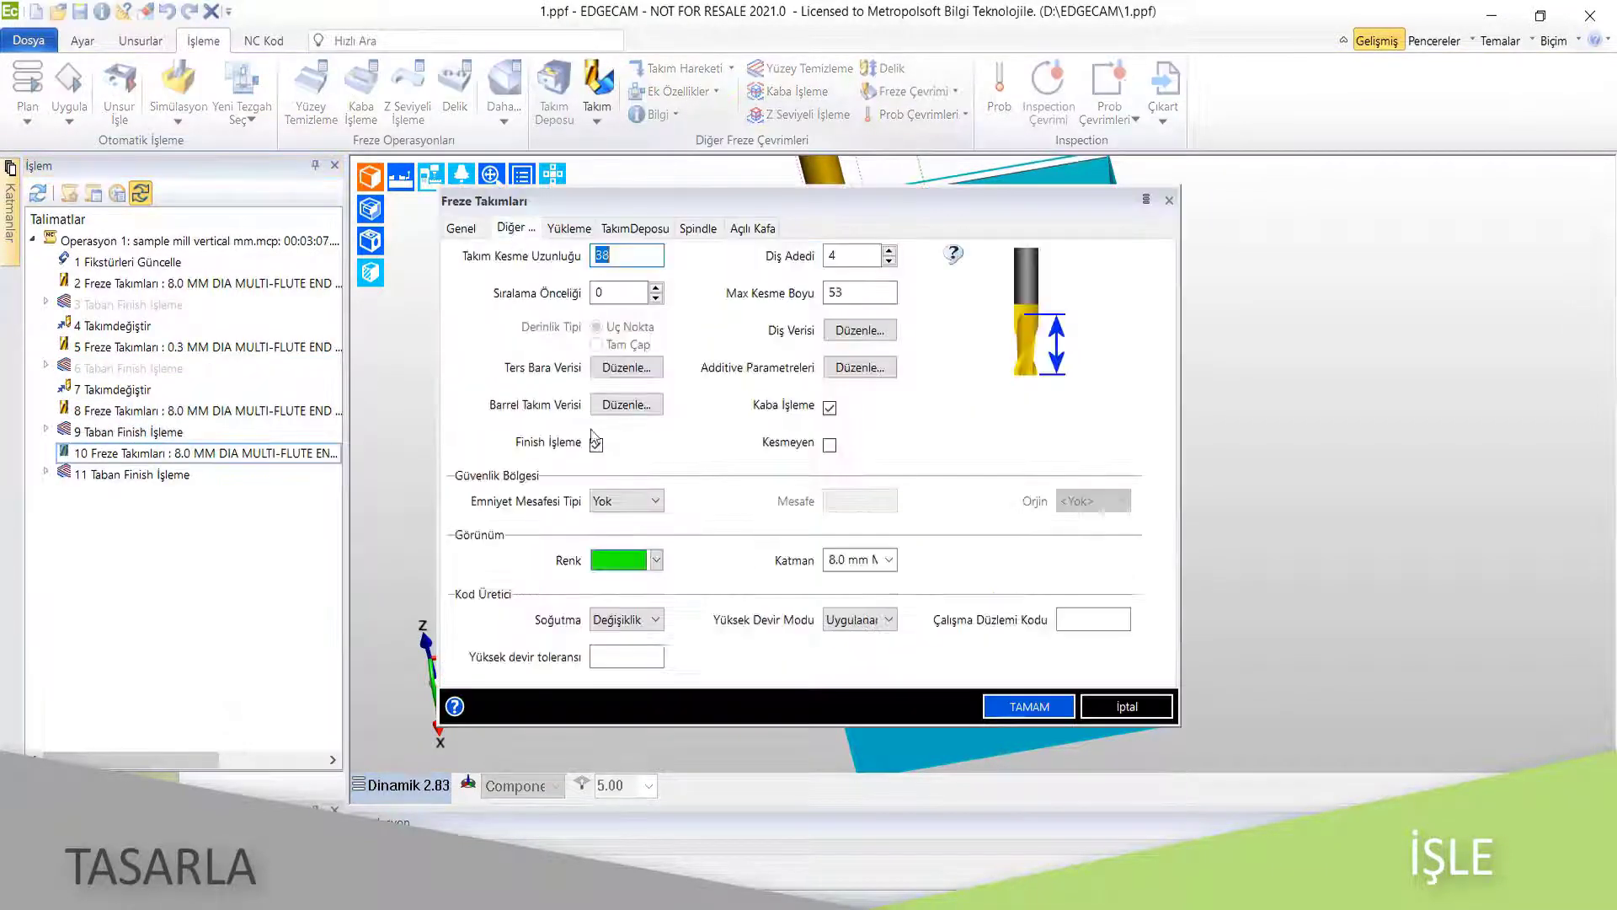
pyautogui.click(656, 559)
pyautogui.click(693, 603)
pyautogui.press('Return')
# Set the second floor-finish step's boundary to the lower pocket region and regenerate it
pyautogui.click(175, 474)
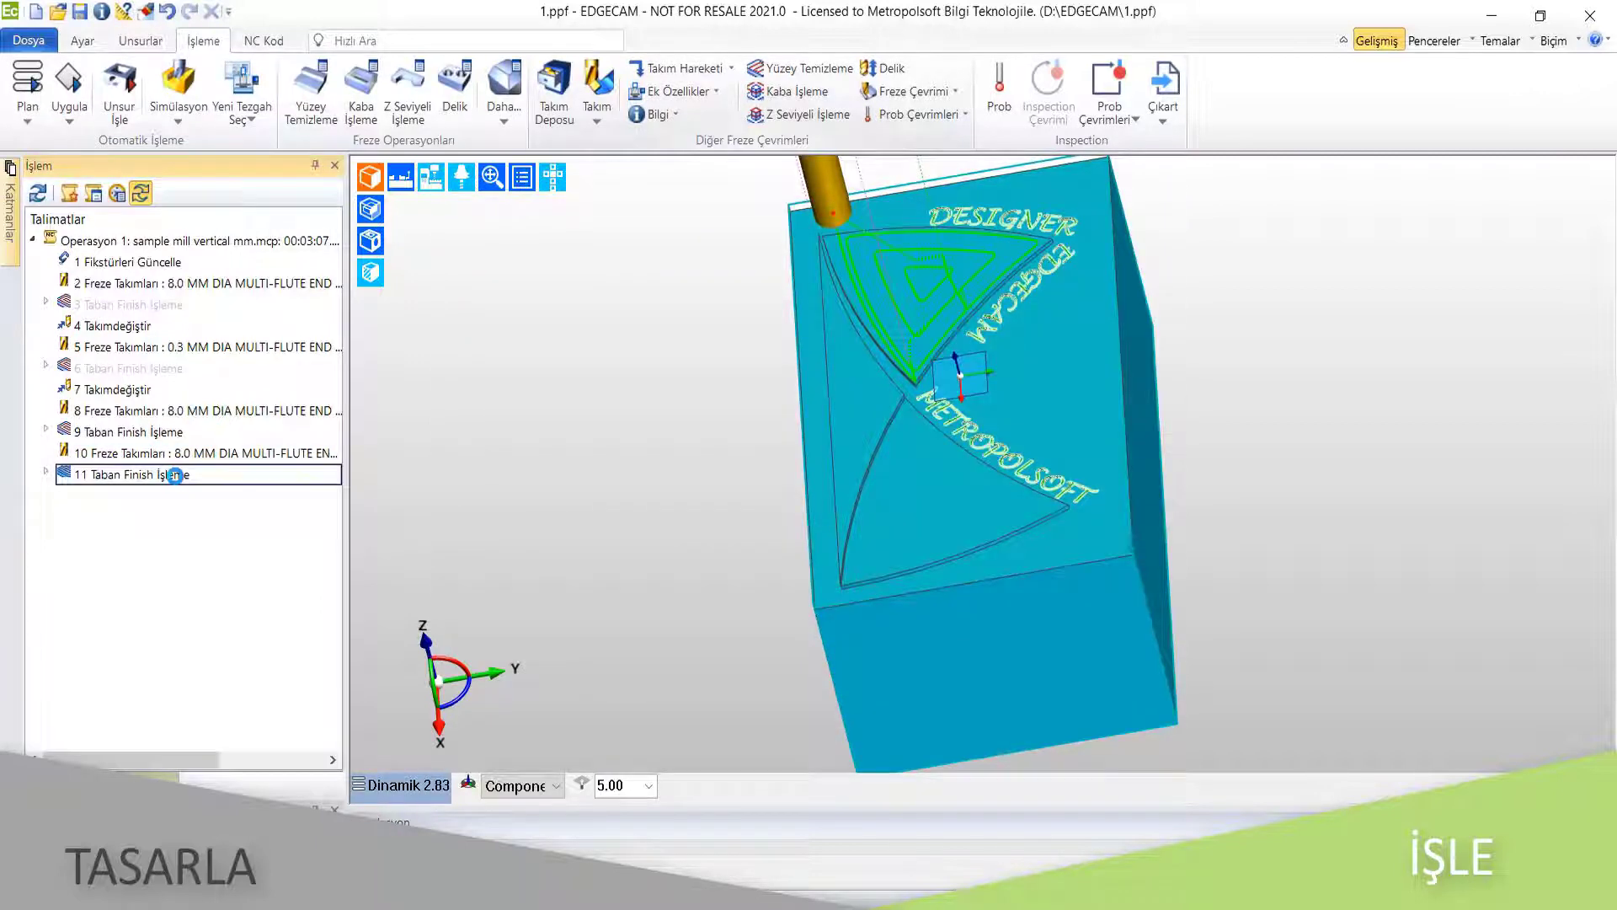
pyautogui.click(902, 762)
pyautogui.click(943, 497)
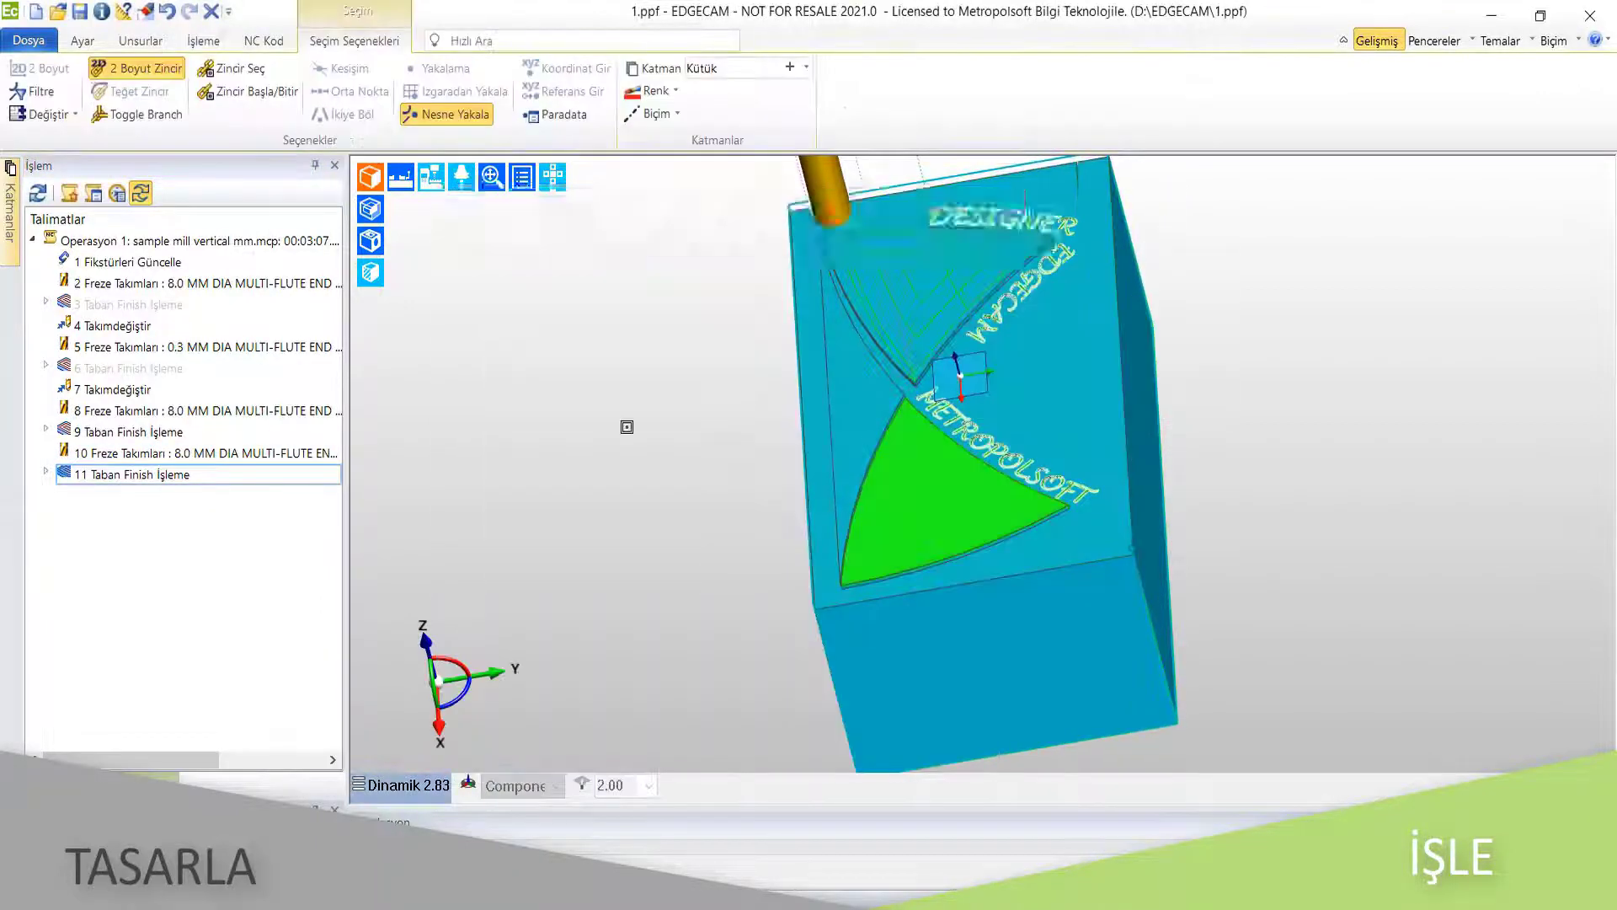
pyautogui.rightClick(626, 427)
pyautogui.click(902, 762)
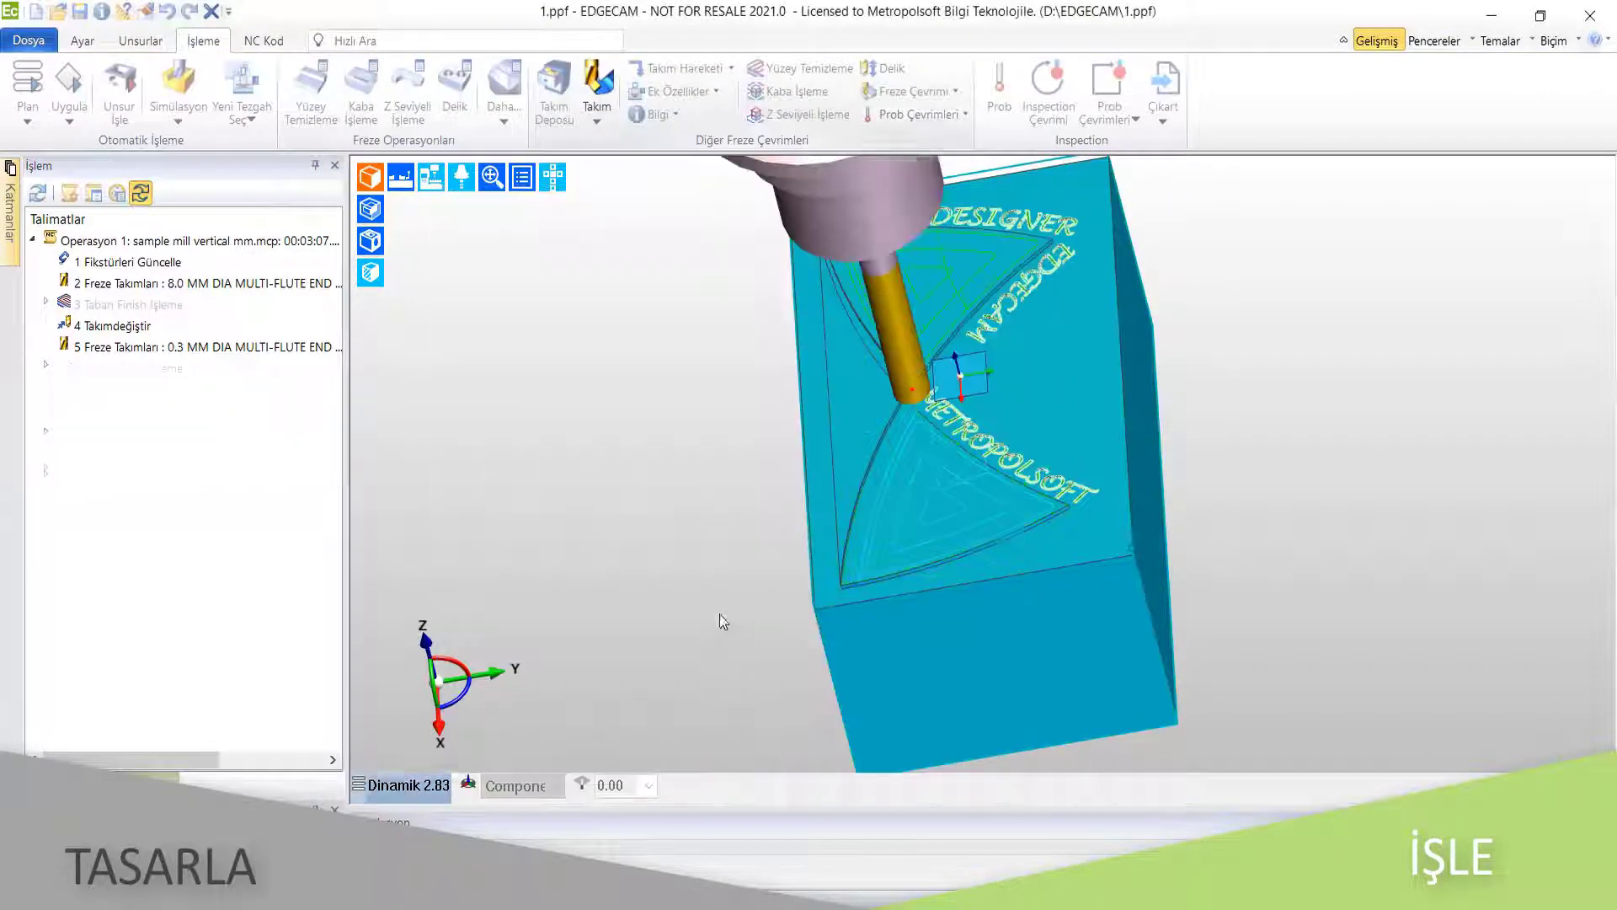
pyautogui.click(560, 183)
pyautogui.click(554, 92)
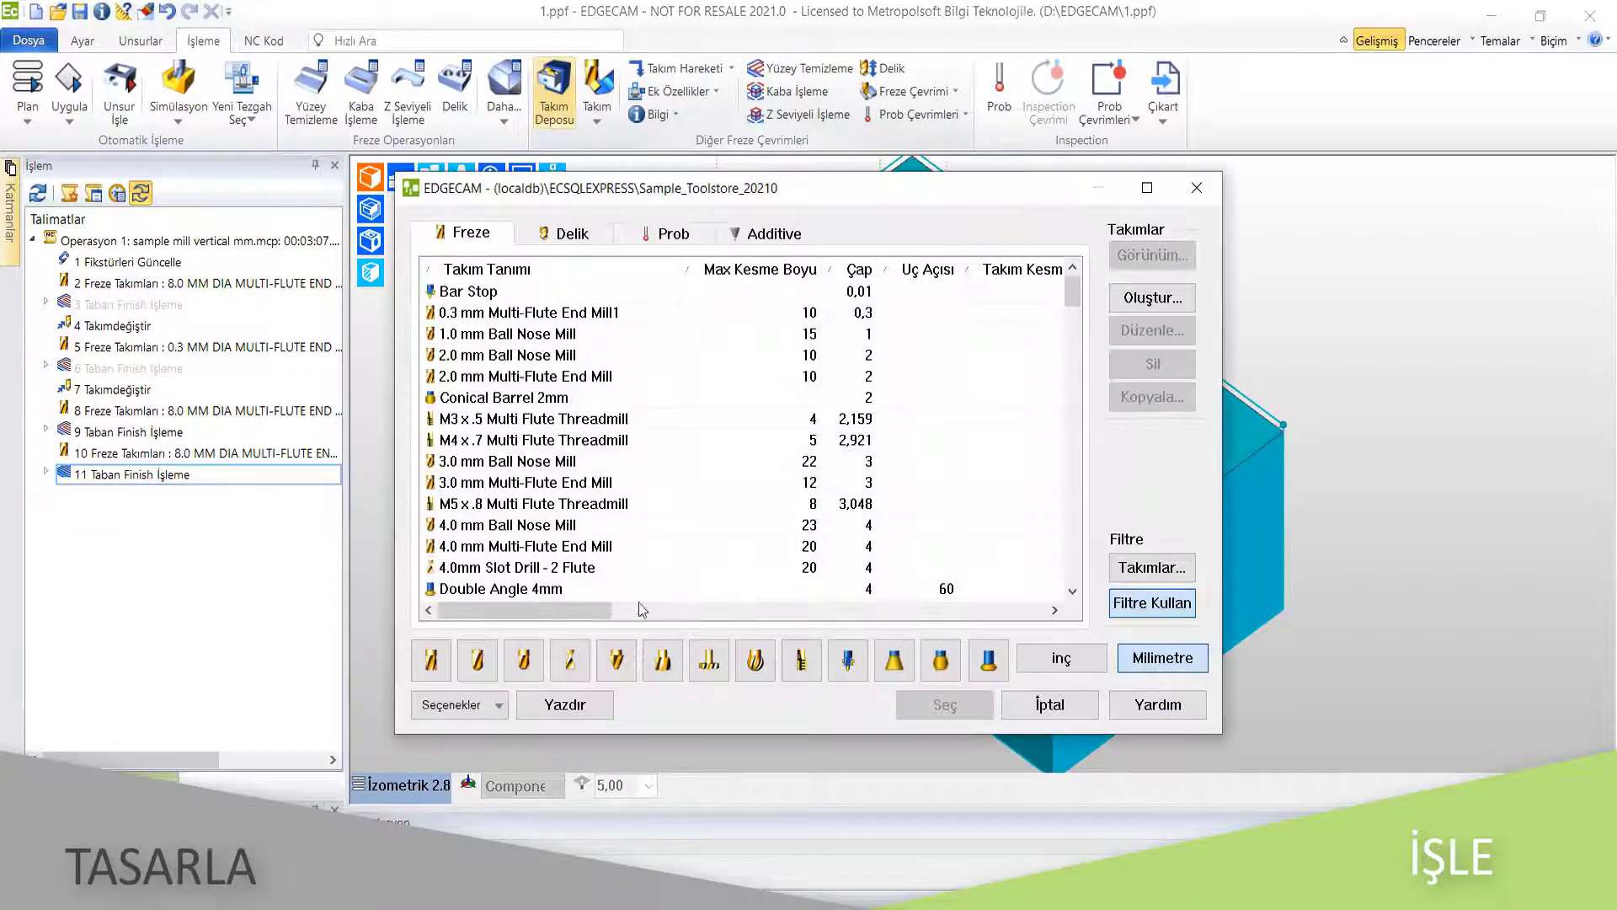
# Load the 6.0 mm x 30° chamfer mill with a blue display colour
pyautogui.click(617, 659)
pyautogui.click(640, 292)
pyautogui.click(899, 708)
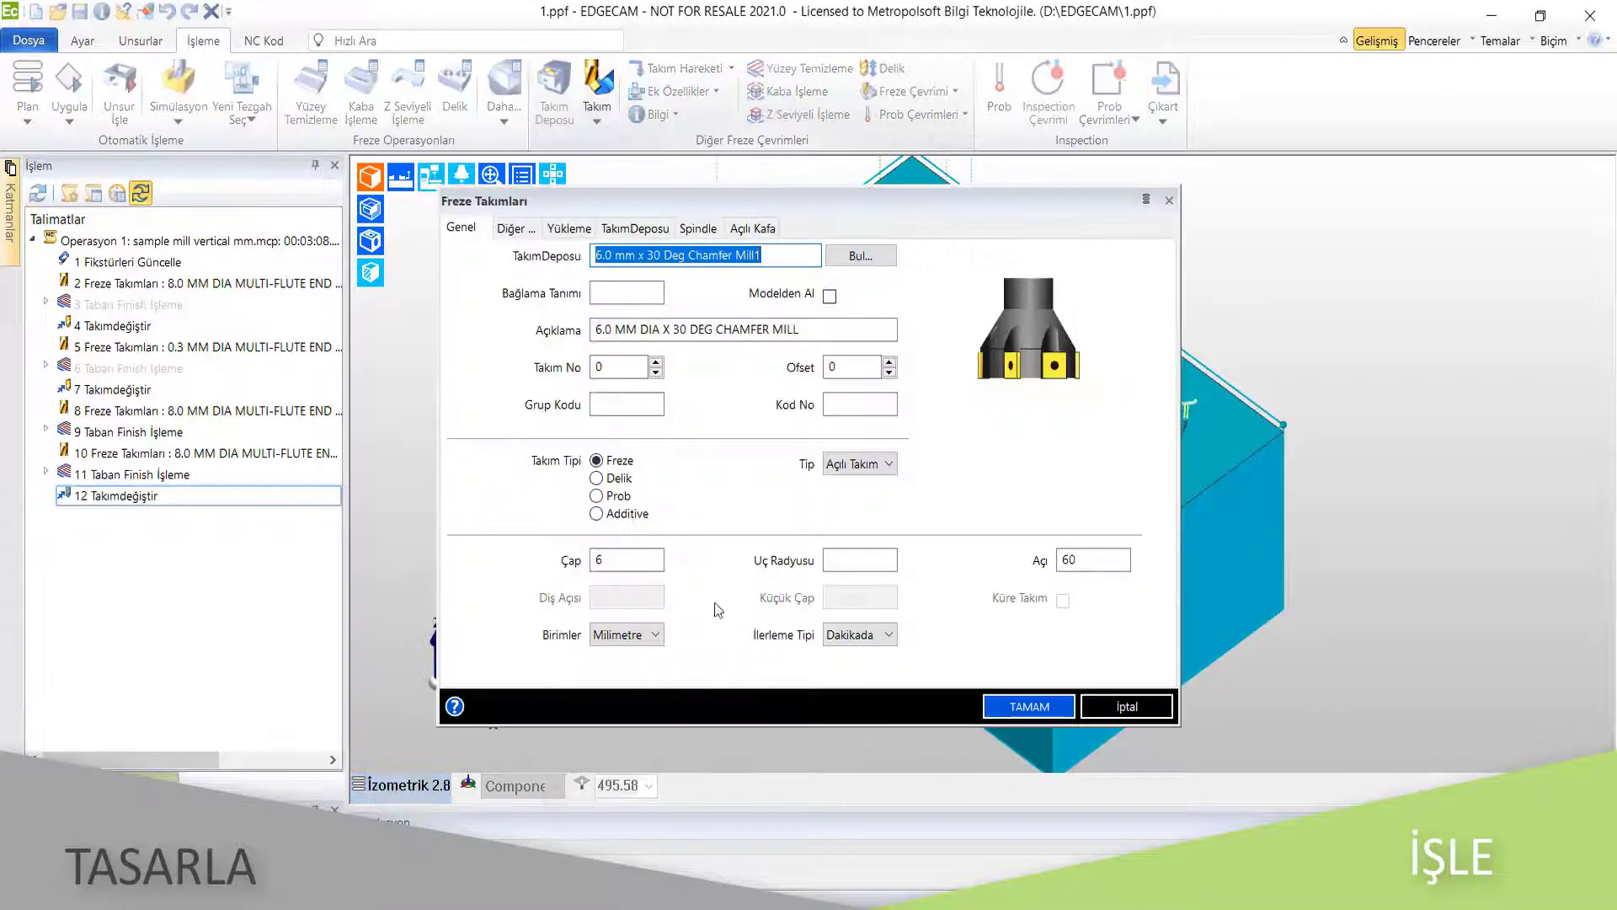
pyautogui.click(516, 229)
pyautogui.click(655, 560)
pyautogui.click(624, 589)
pyautogui.press('Return')
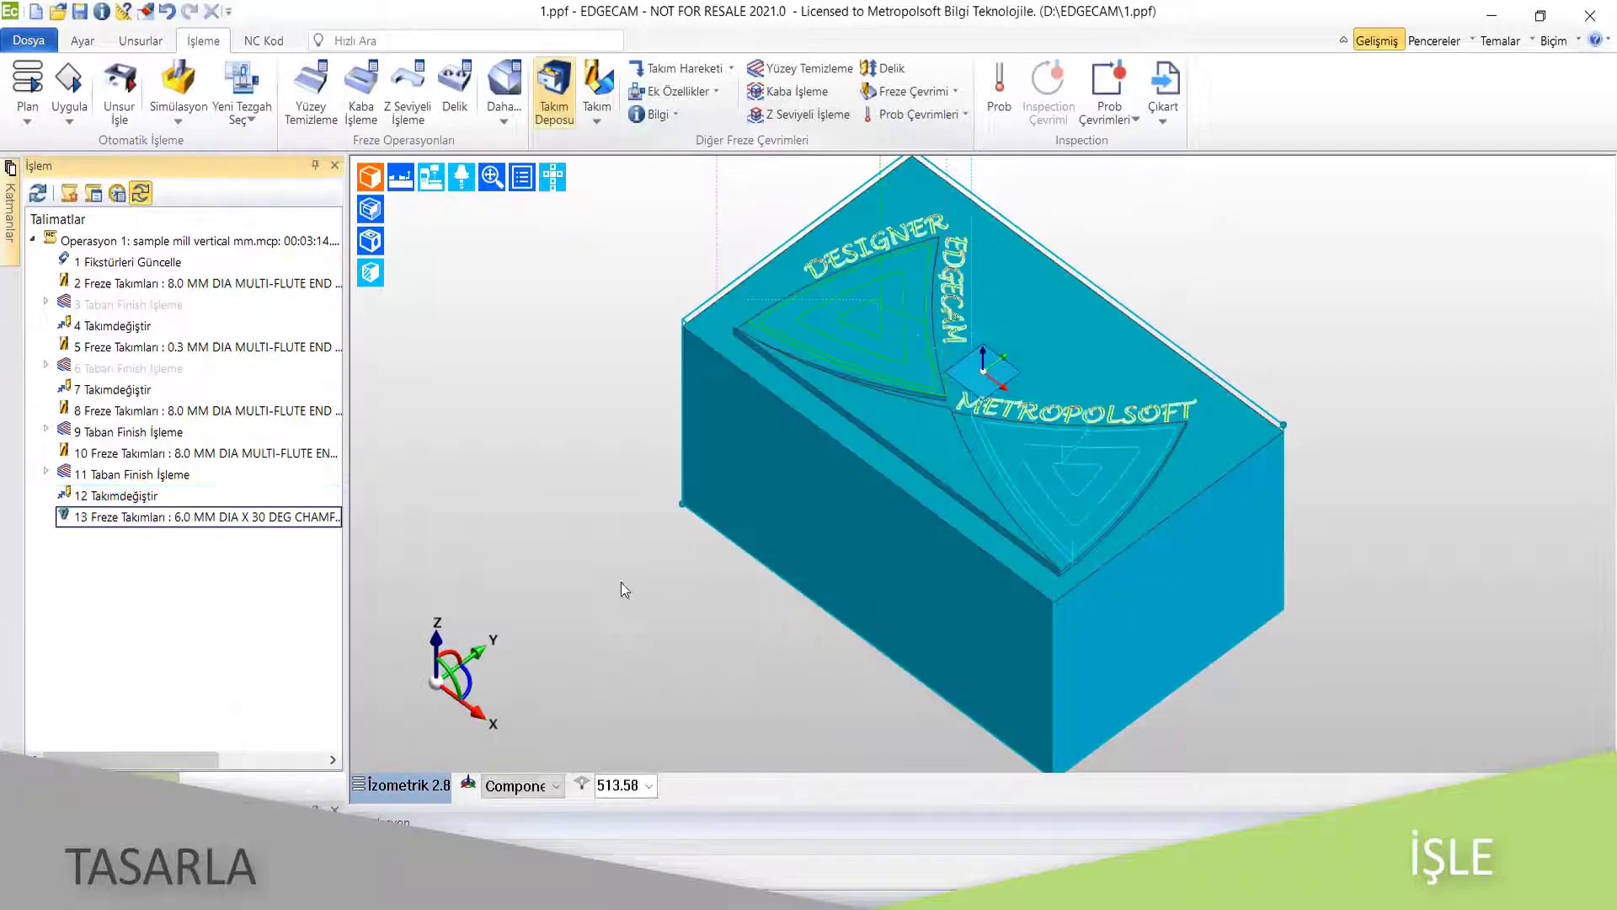
# Create a Gravür engraving cycle for the DESIGNER, EDGECAM and METROPOLSOFT lettering
pyautogui.click(914, 91)
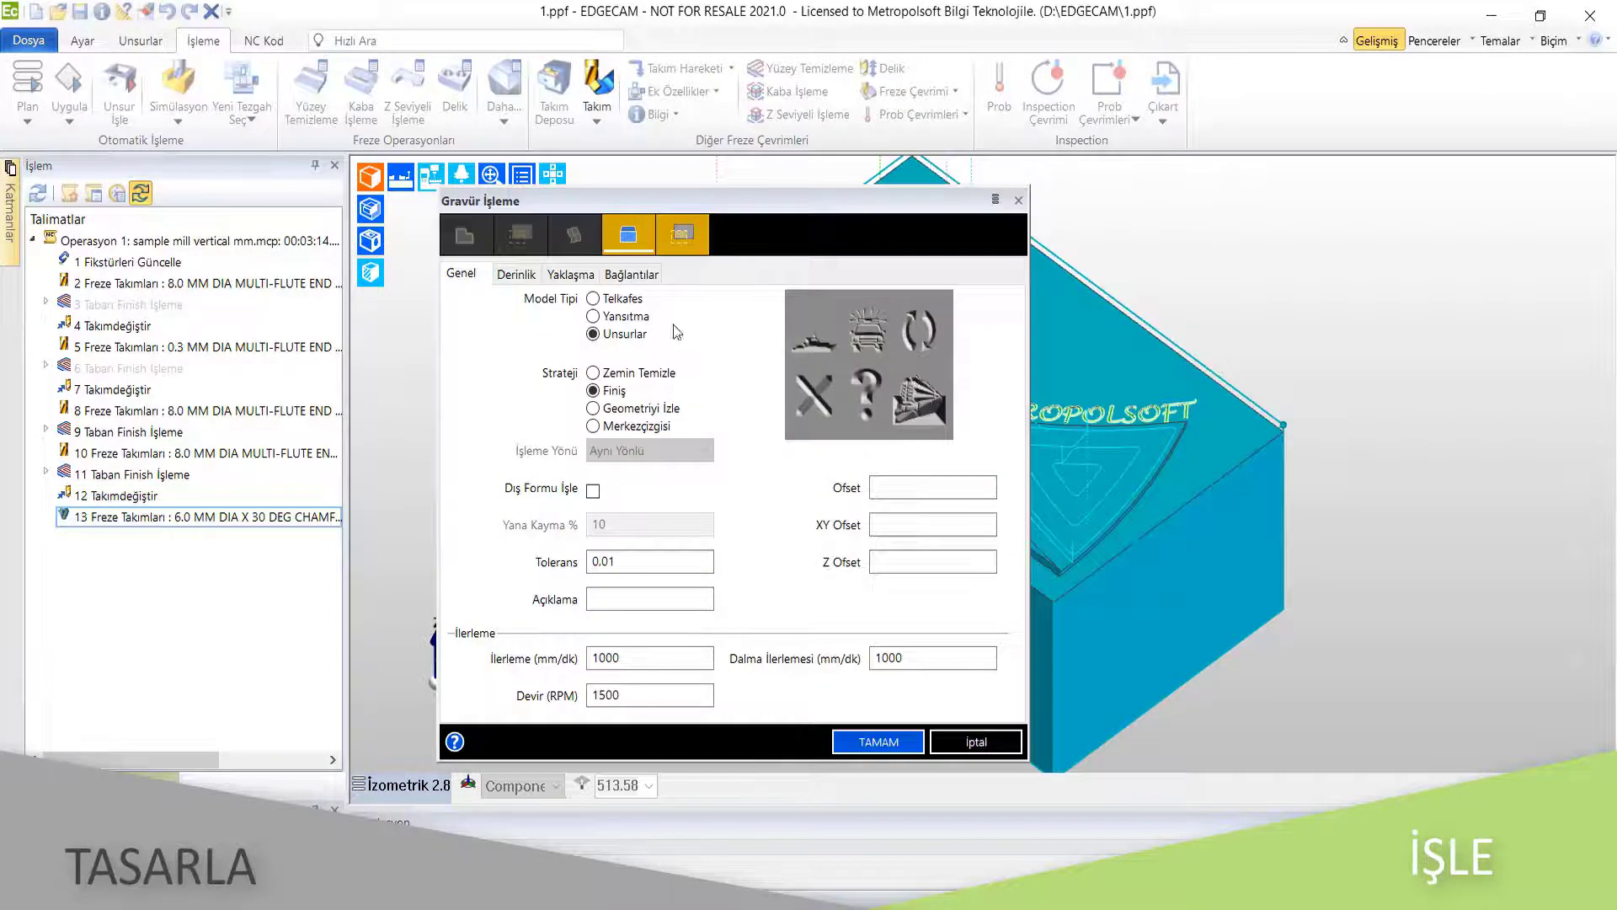
pyautogui.click(517, 274)
pyautogui.click(556, 278)
pyautogui.click(632, 274)
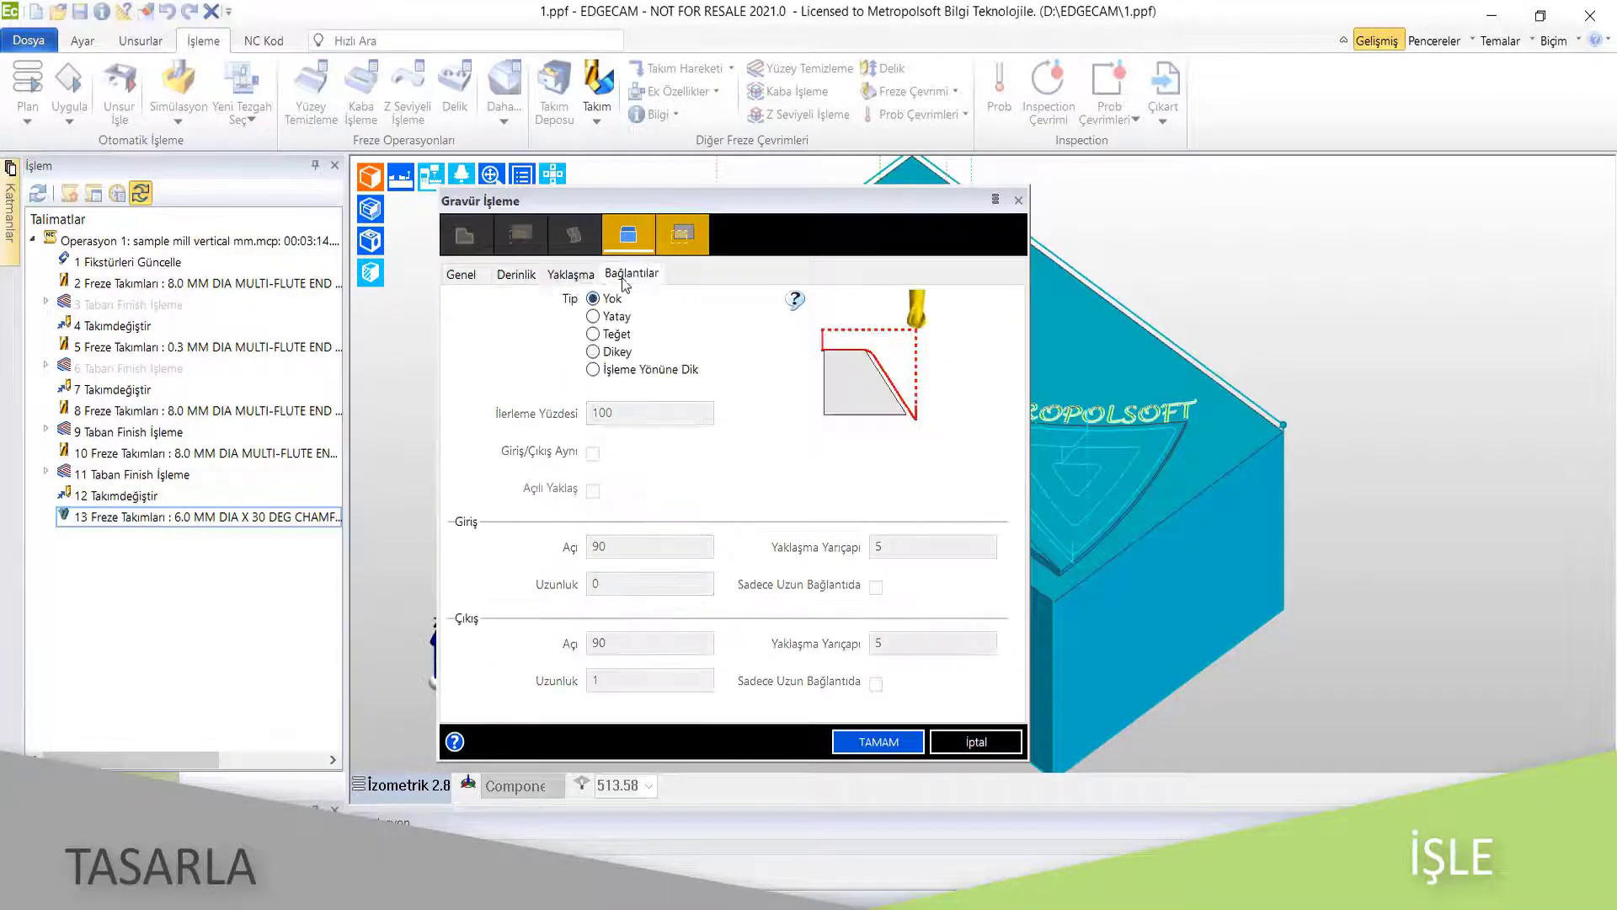
pyautogui.click(851, 740)
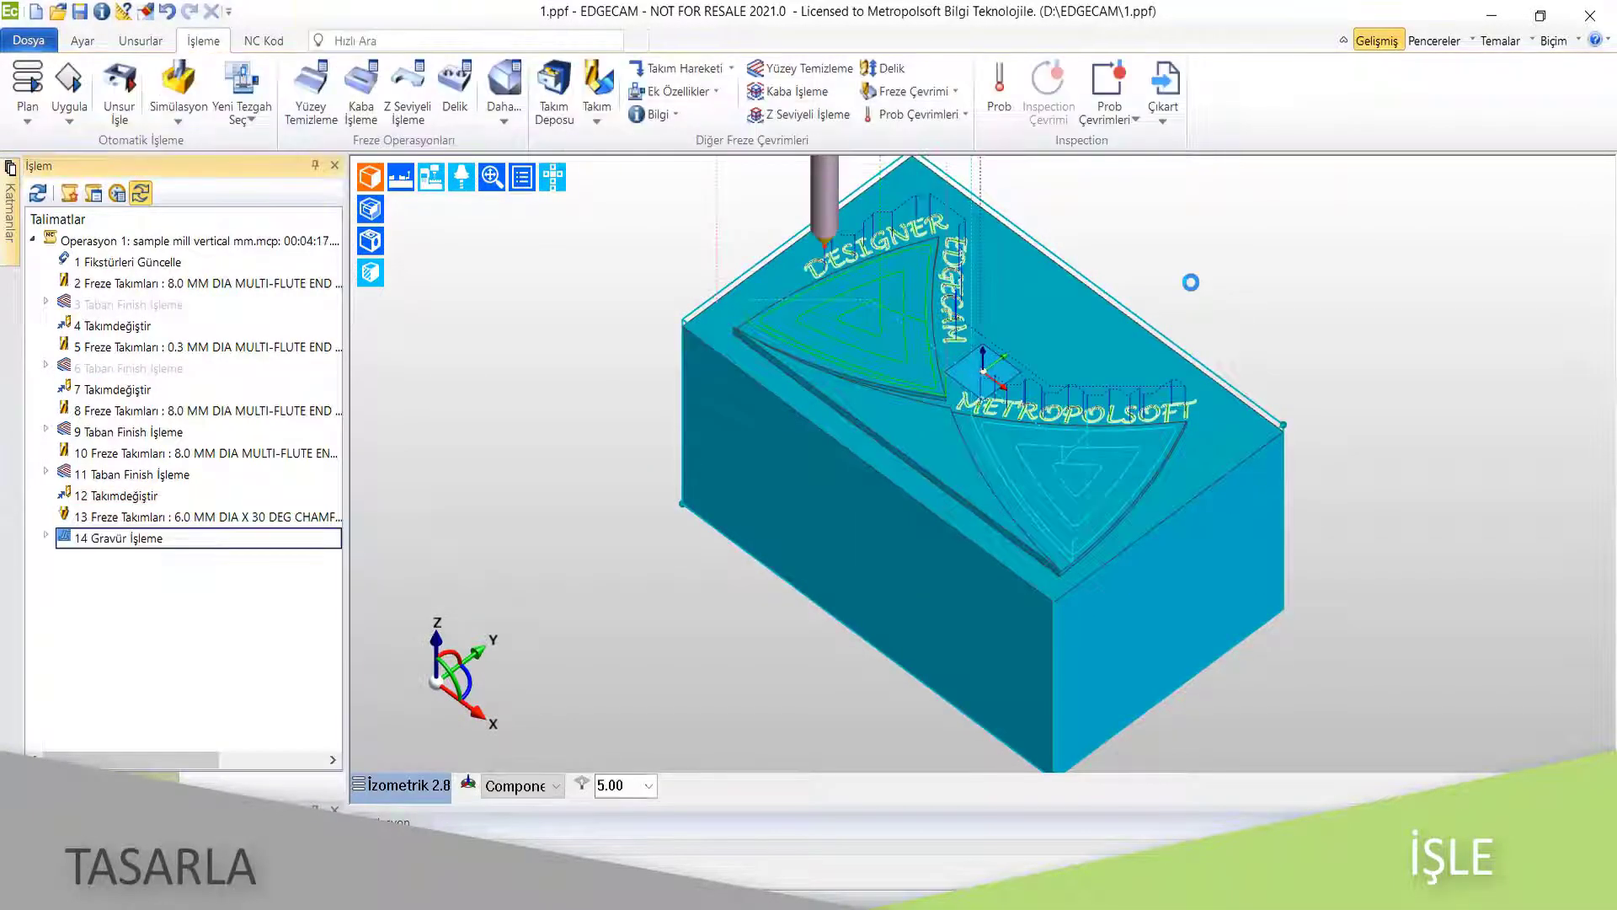
# Simulate the program and orbit to inspect the floor-finished pockets
pyautogui.click(200, 98)
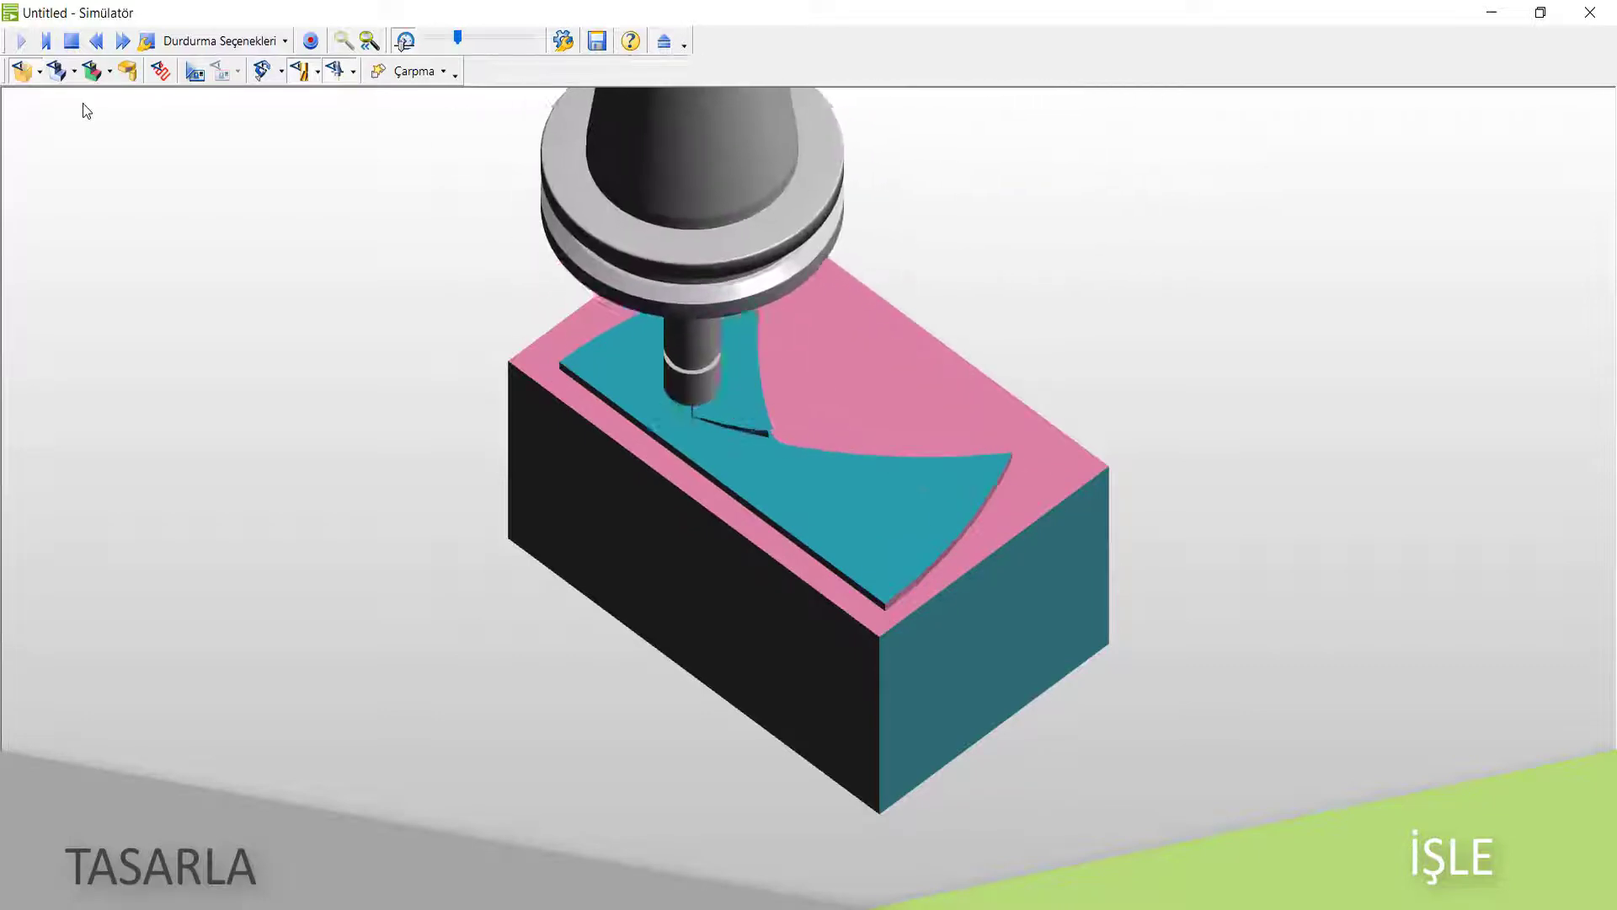
pyautogui.moveTo(108, 405)
pyautogui.mouseDown(button='middle')
pyautogui.moveTo(745, 529)
pyautogui.moveTo(679, 490)
pyautogui.mouseUp(button='middle')
pyautogui.scroll(3, 449, 456)
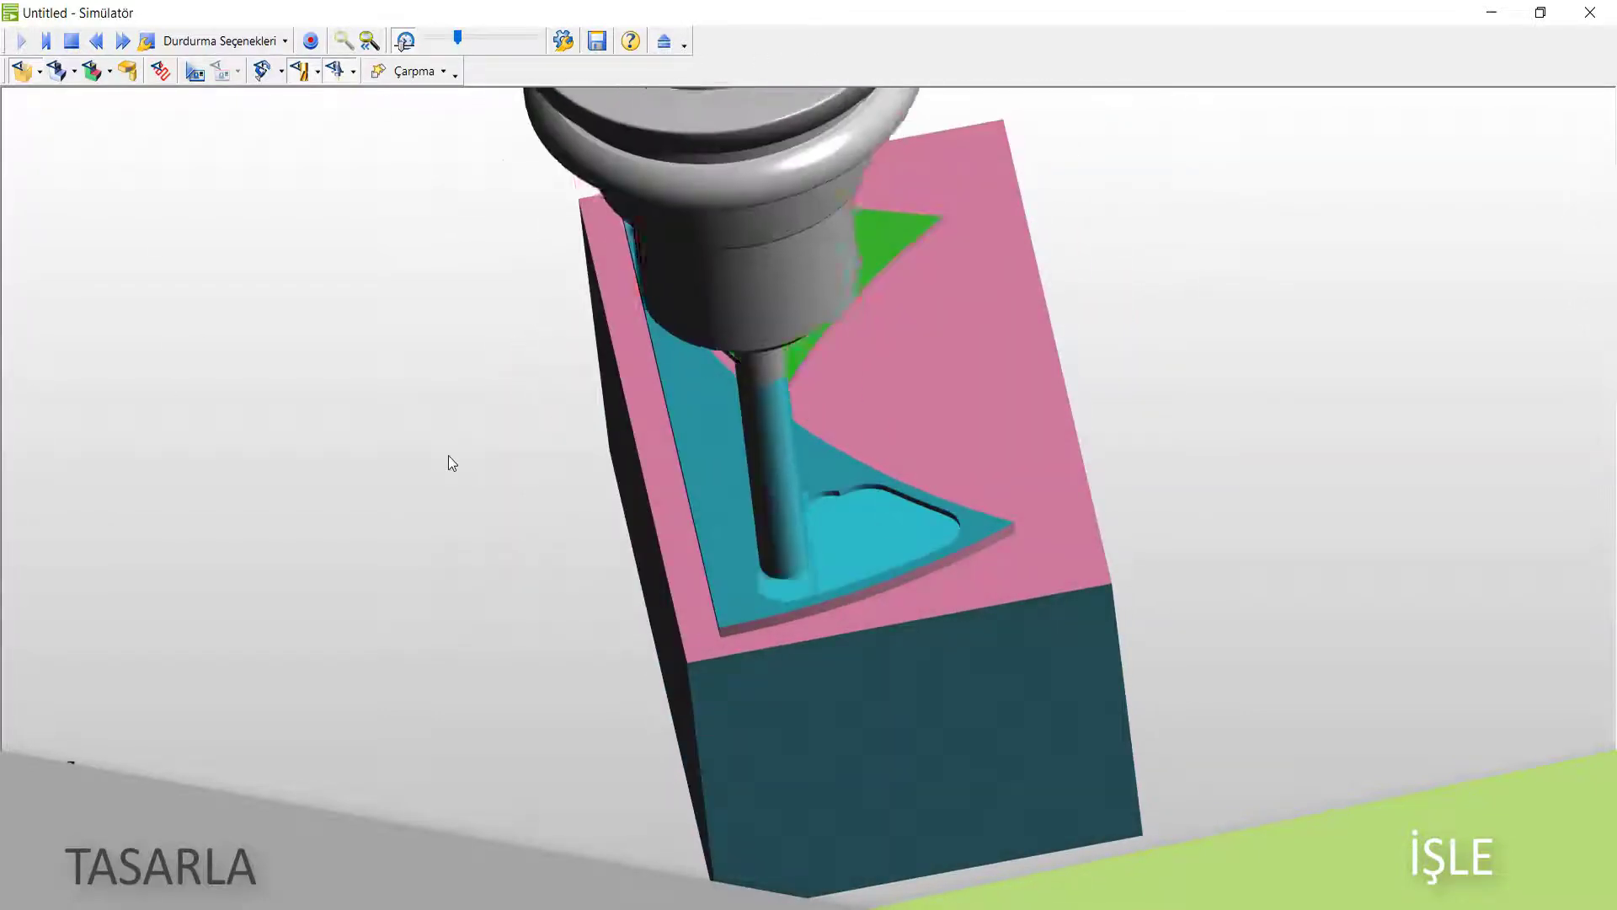
pyautogui.moveTo(448, 455)
pyautogui.mouseDown(button='middle')
pyautogui.moveTo(536, 554)
pyautogui.moveTo(758, 507)
pyautogui.moveTo(770, 590)
pyautogui.moveTo(699, 557)
pyautogui.mouseUp(button='middle')
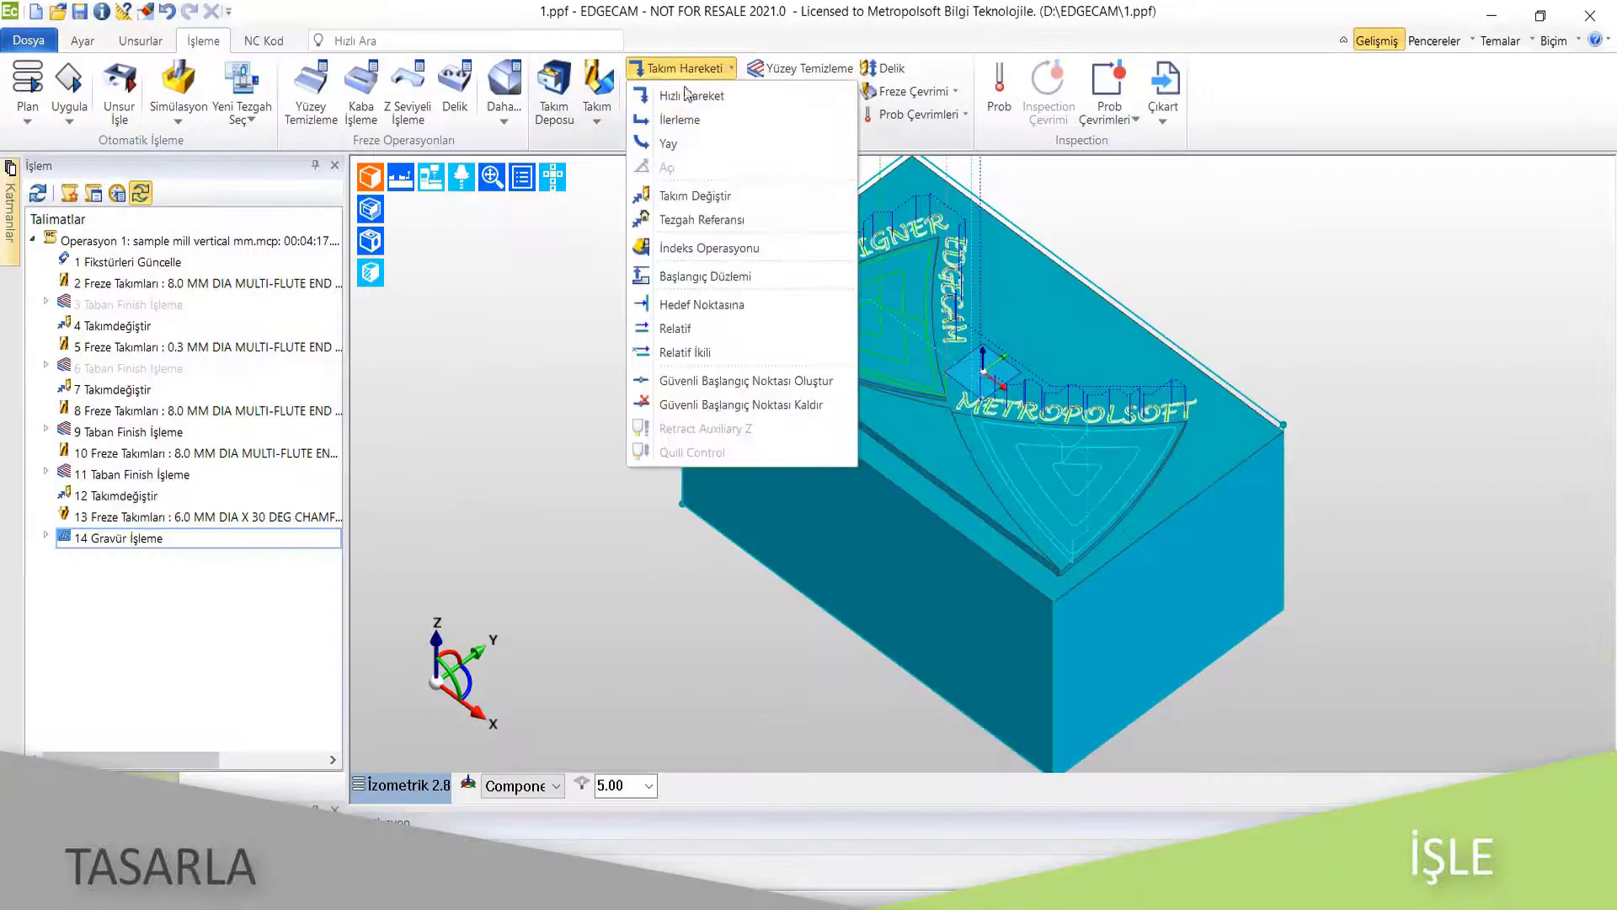
# Add a tool change after the engraving step, reconfirm engraving settings, and re-run the simulation
pyautogui.click(697, 202)
pyautogui.click(712, 351)
pyautogui.doubleClick(139, 543)
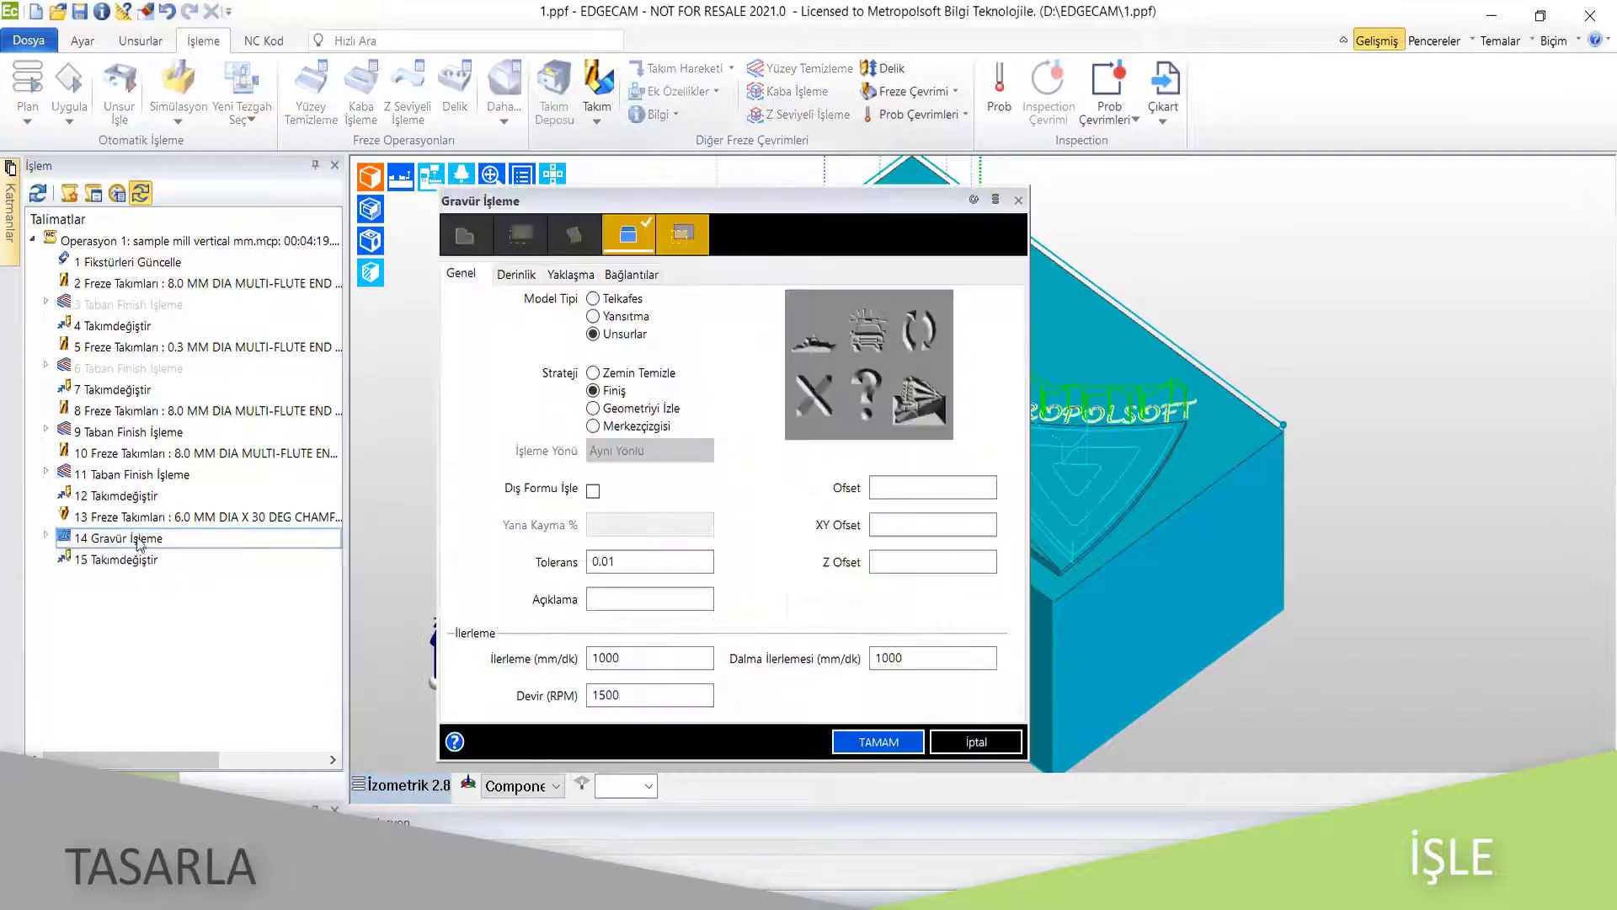
pyautogui.click(848, 741)
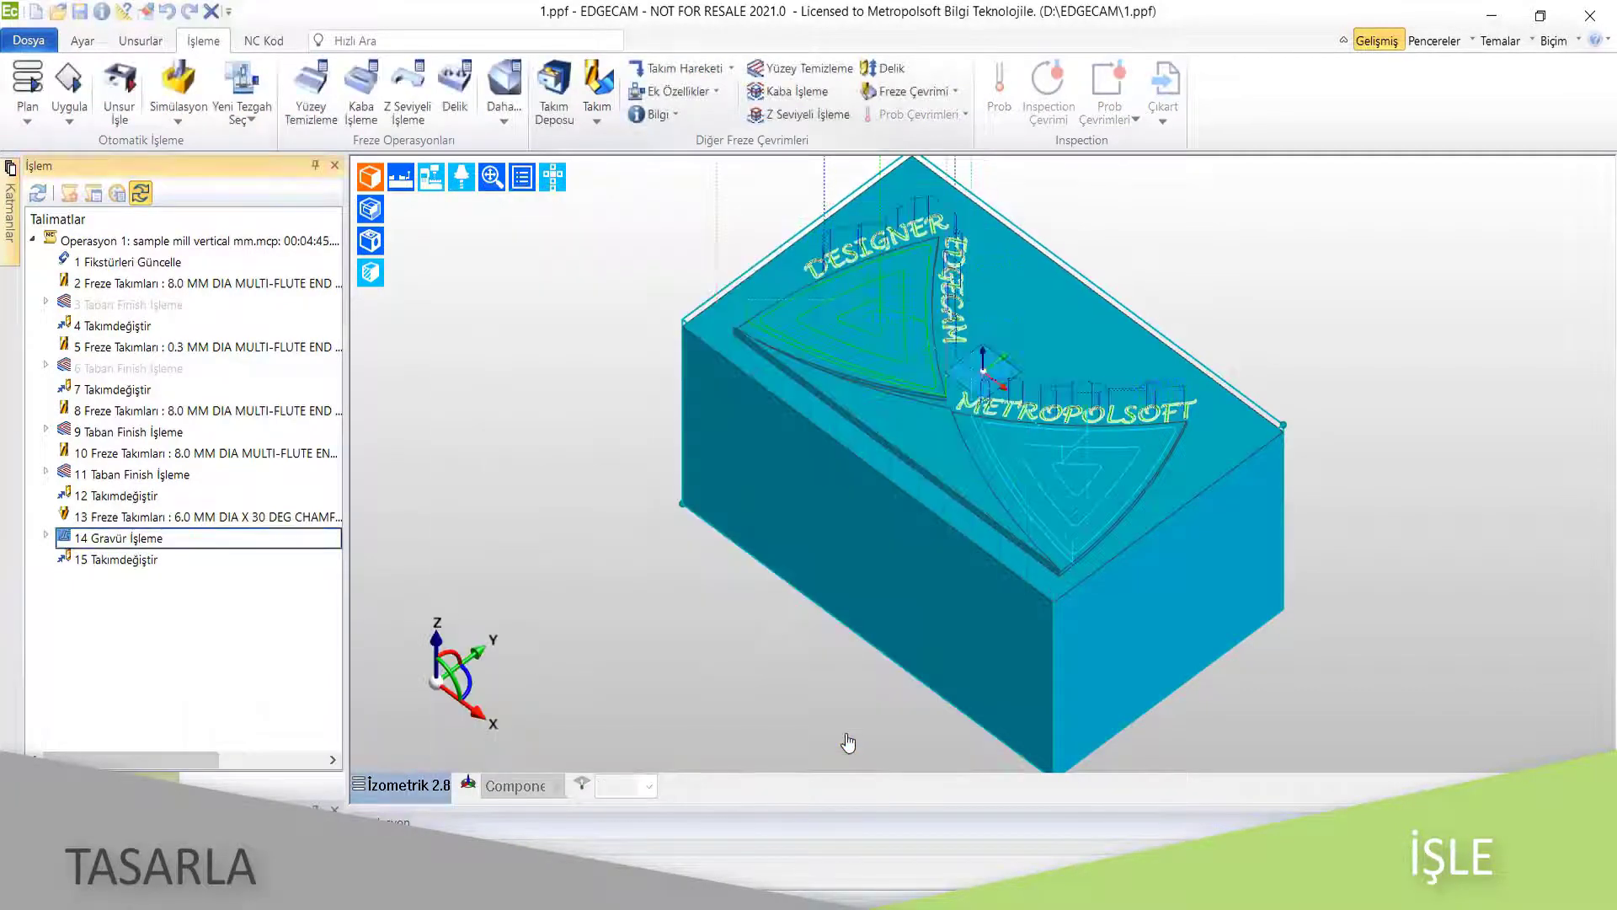
pyautogui.click(181, 85)
# Speed up playback and orbit the block to check the engraved lettering and finished pockets
pyautogui.moveTo(458, 38); pyautogui.dragTo(472, 39)
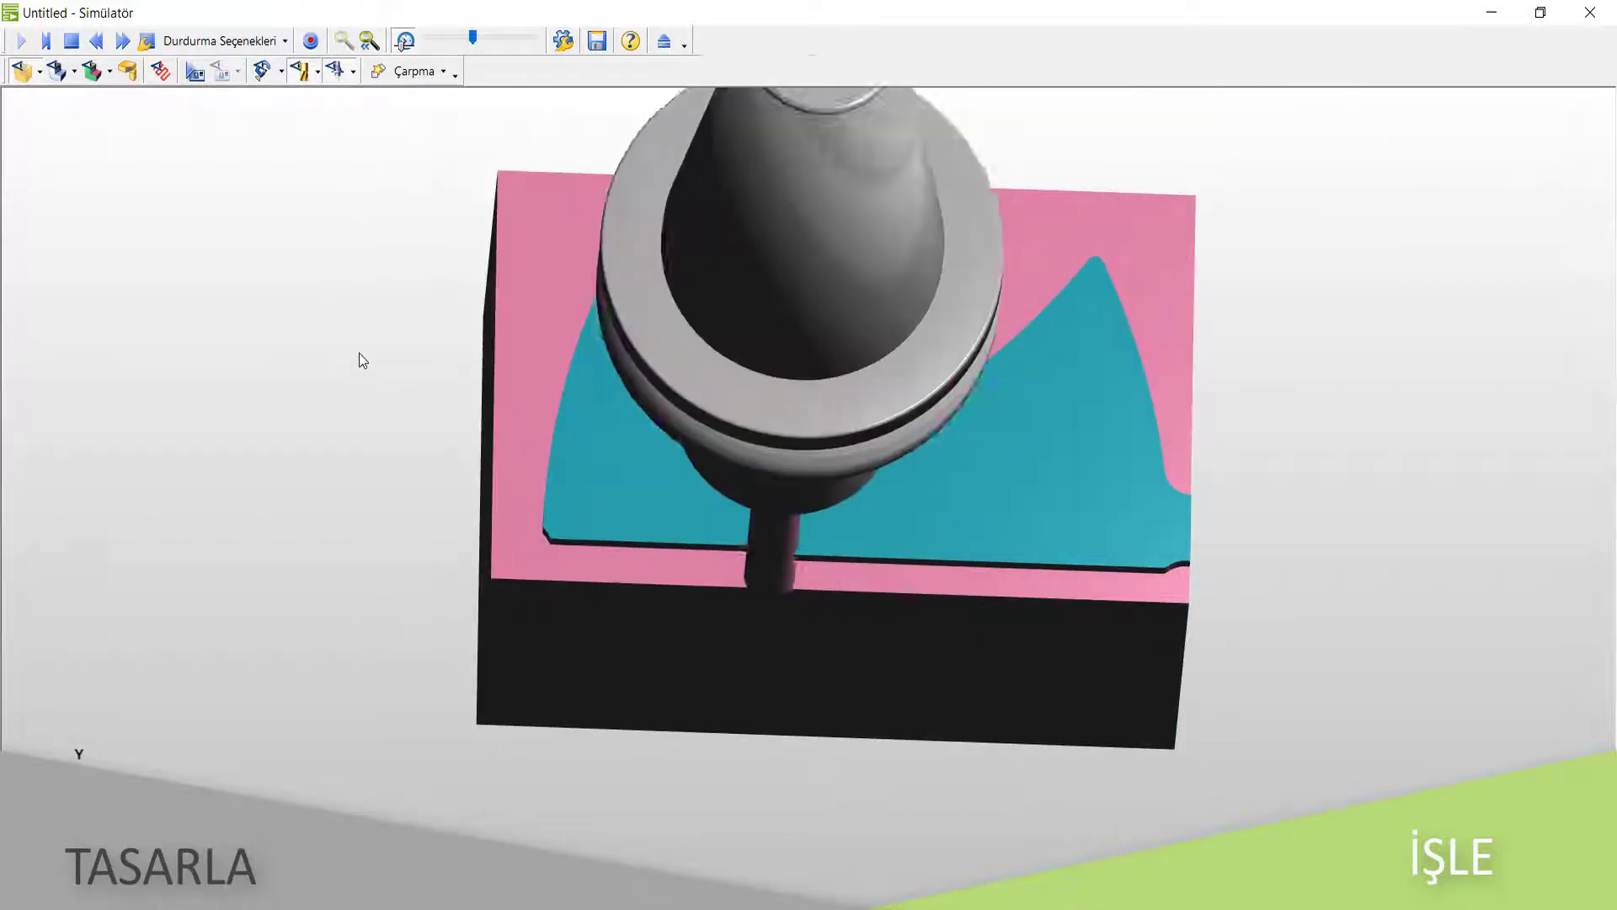
pyautogui.moveTo(362, 360)
pyautogui.mouseDown(button='middle')
pyautogui.moveTo(730, 385)
pyautogui.moveTo(307, 315)
pyautogui.mouseUp(button='middle')
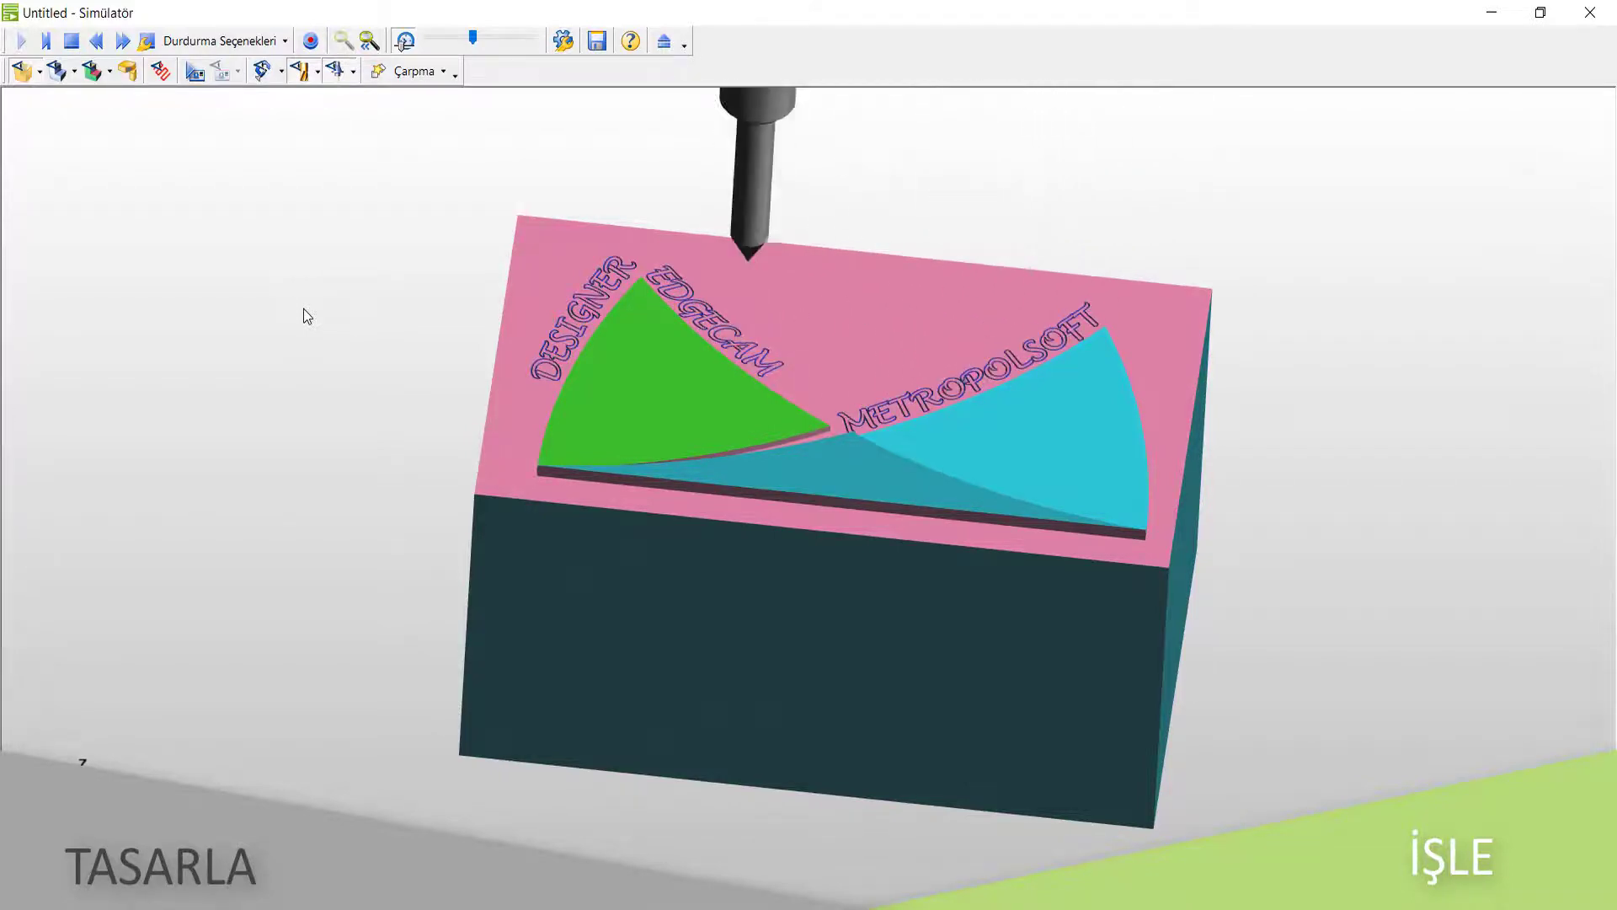
pyautogui.moveTo(490, 446)
pyautogui.mouseDown(button='middle')
pyautogui.moveTo(1241, 528)
pyautogui.moveTo(1039, 719)
pyautogui.moveTo(524, 411)
pyautogui.moveTo(589, 534)
pyautogui.moveTo(1003, 614)
pyautogui.moveTo(253, 491)
pyautogui.moveTo(949, 668)
pyautogui.moveTo(716, 469)
pyautogui.mouseUp(button='middle')
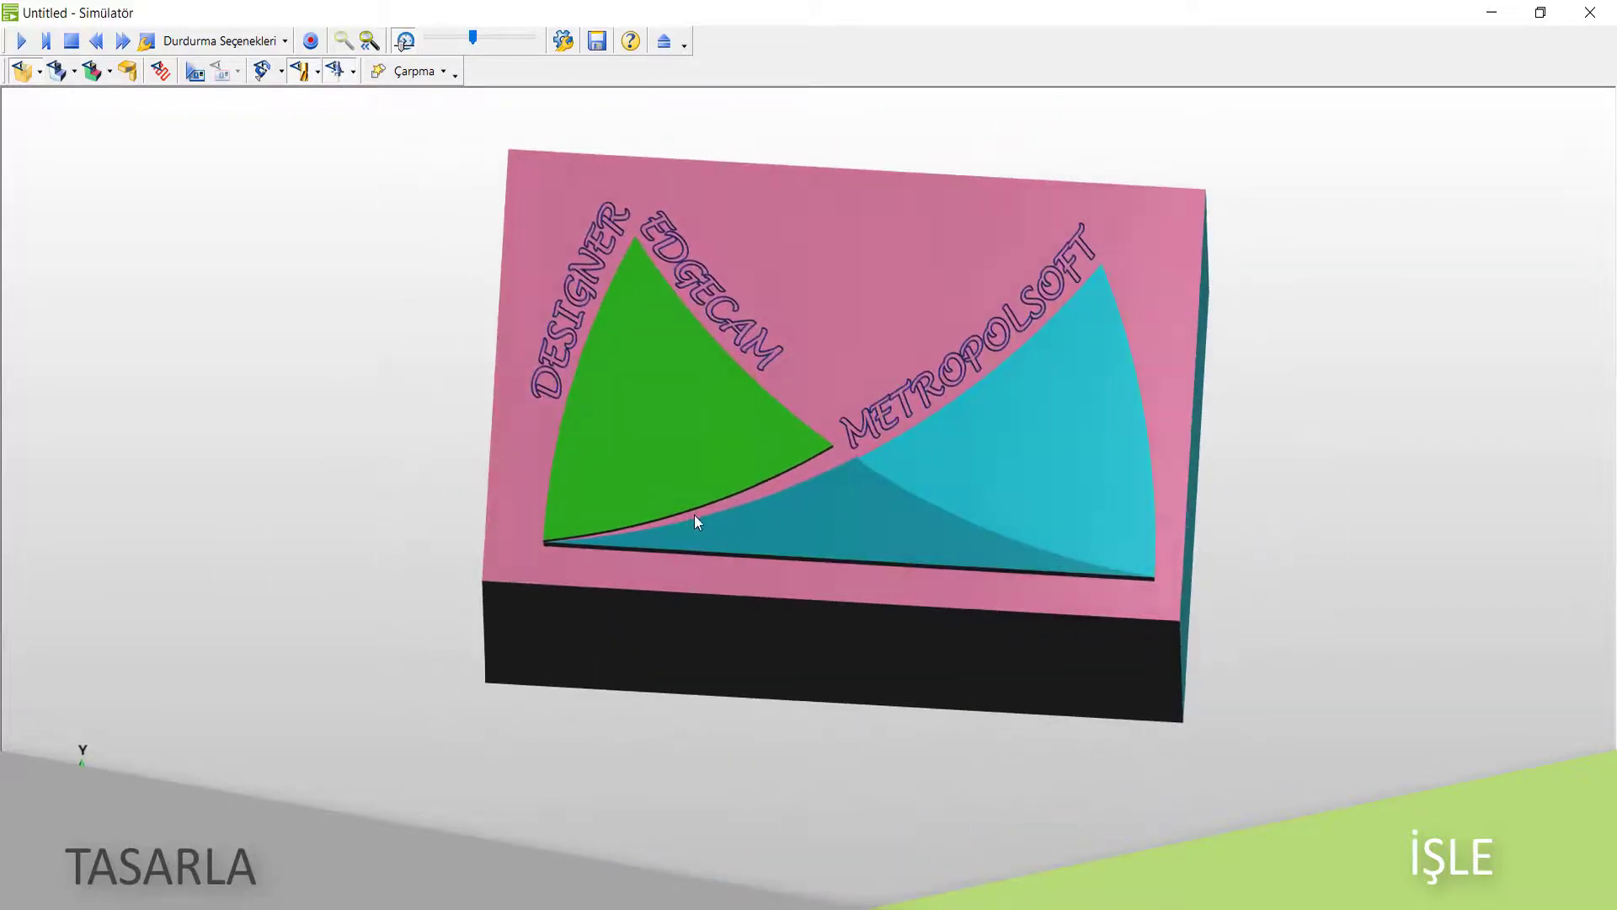